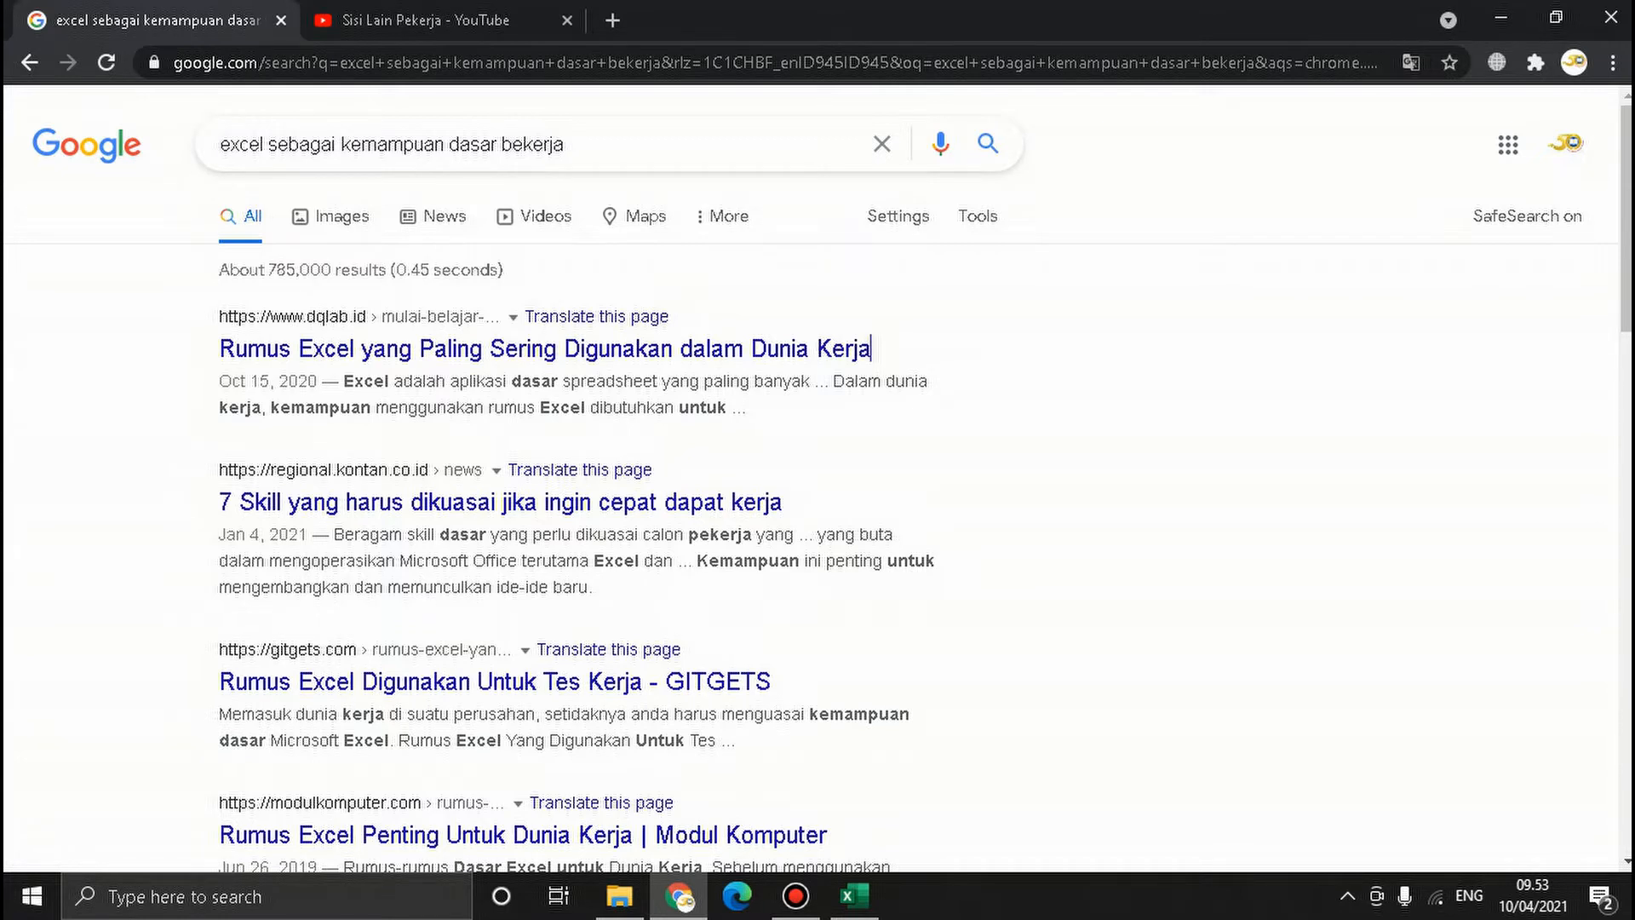
Look through the Google results about Excel as a basic work skill.
scroll(870, 348, down, 5)
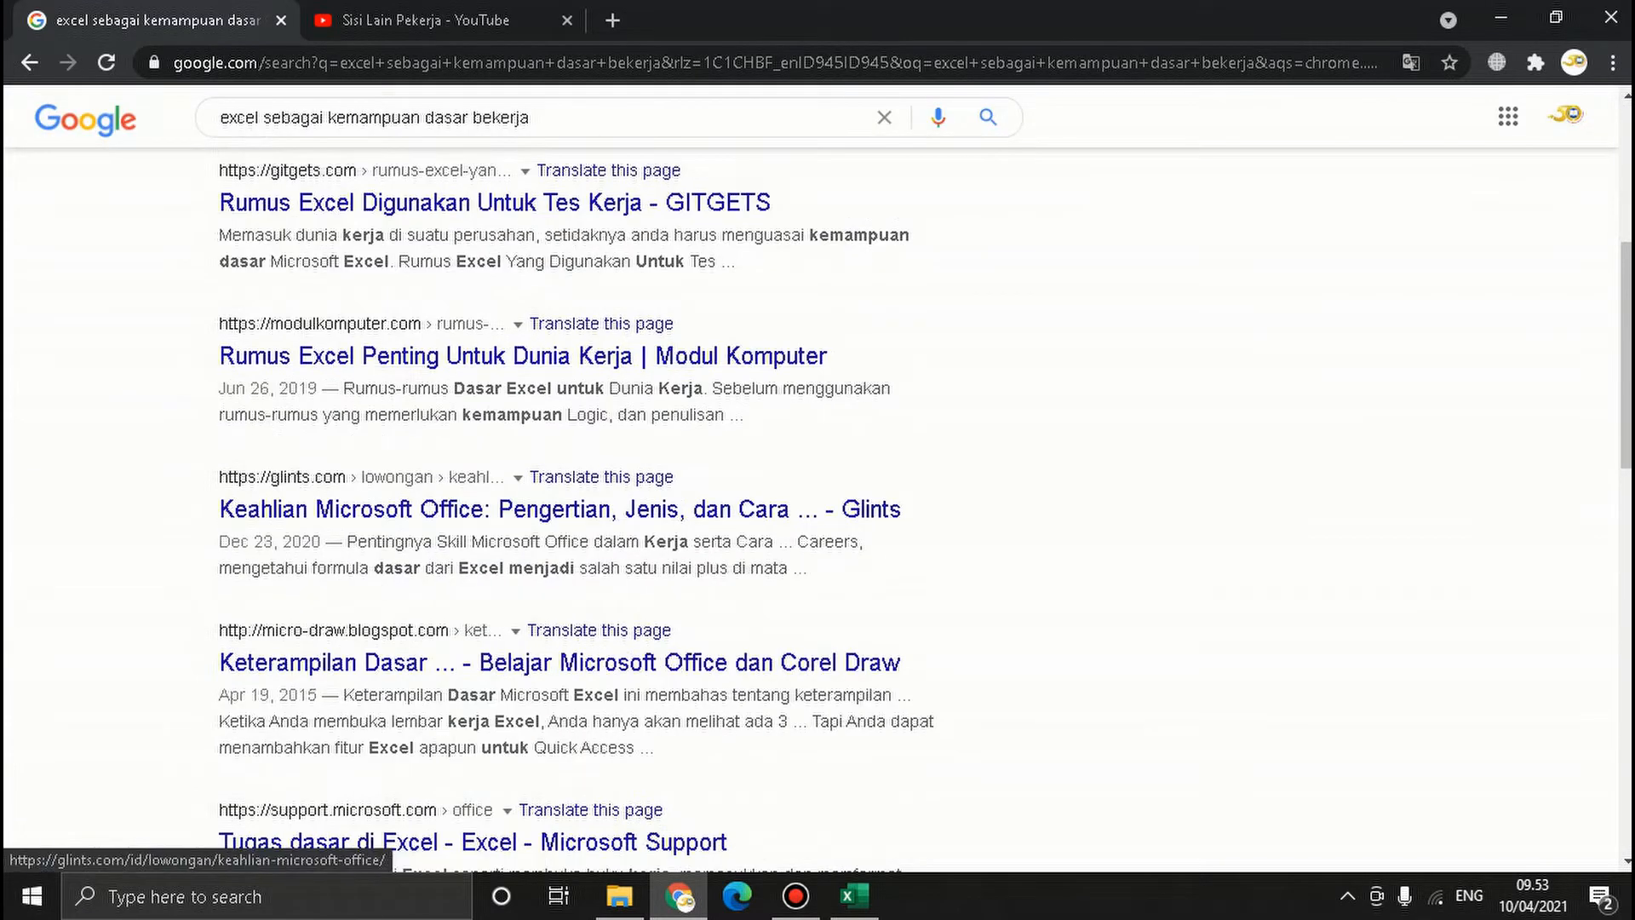
scroll(870, 508, down, 2)
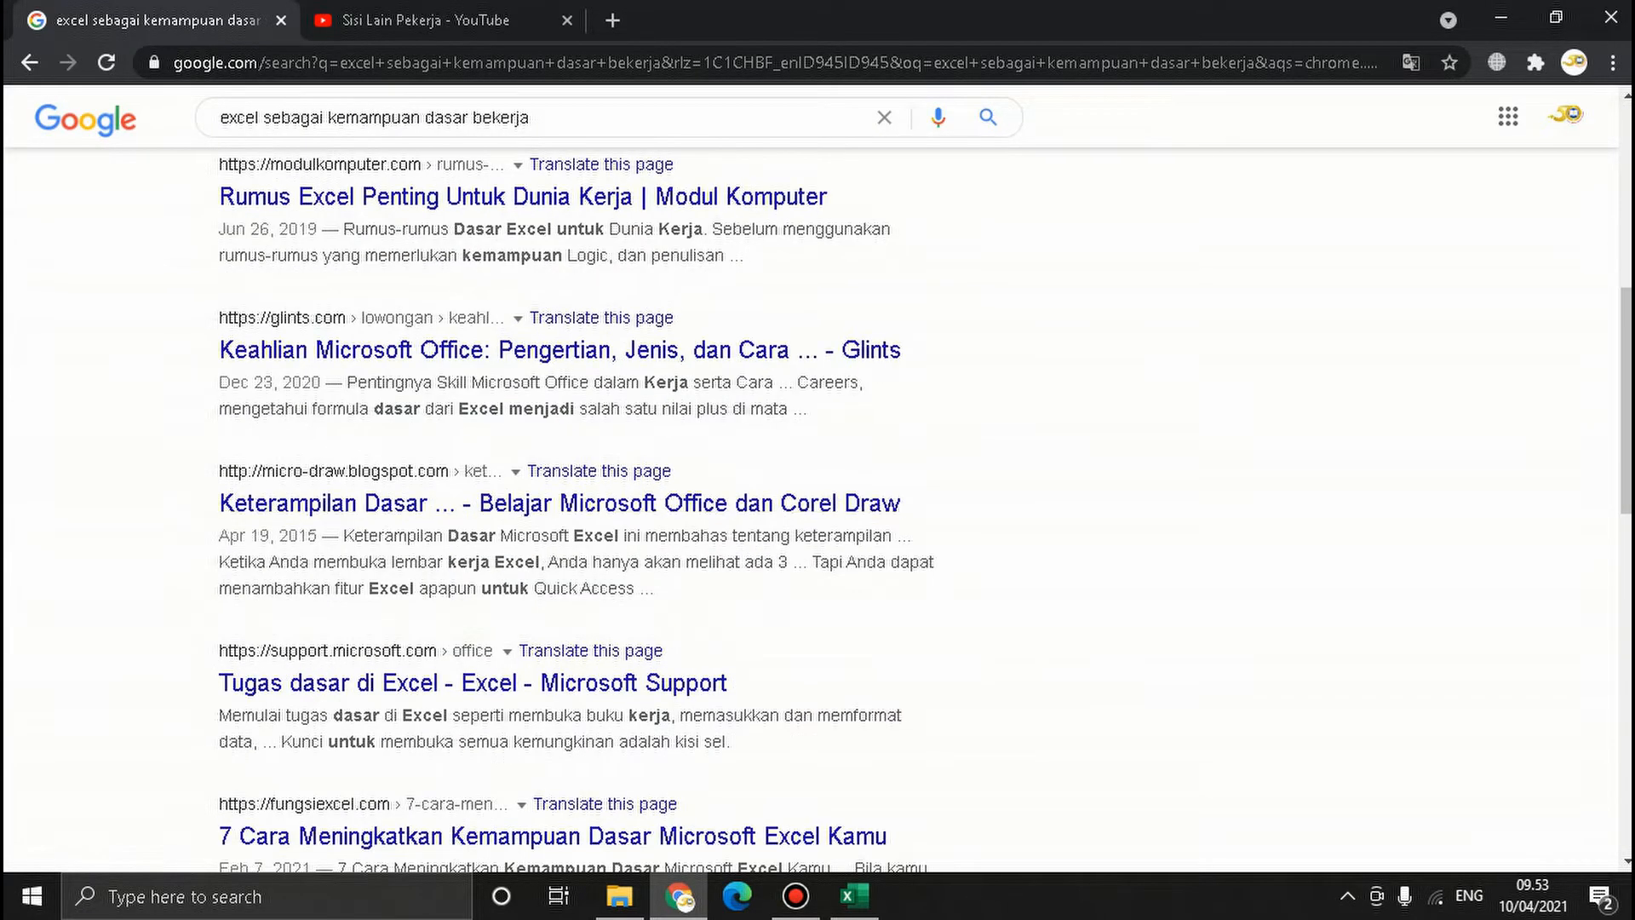
scroll(870, 508, down, 6)
scroll(870, 509, up, 2)
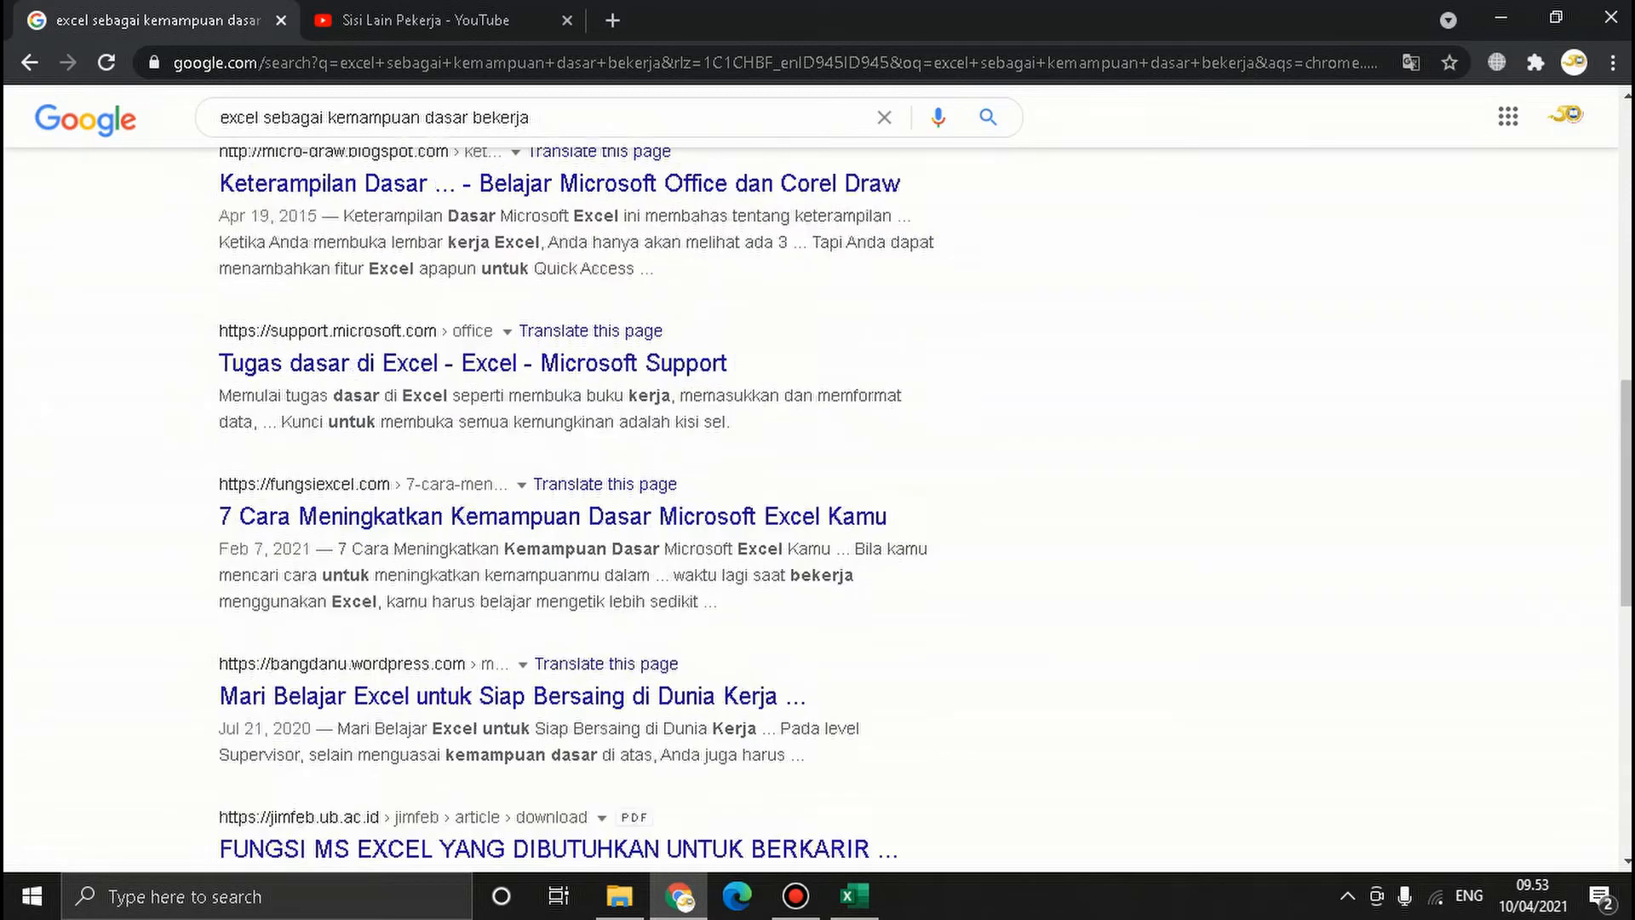
scroll(871, 349, up, 10)
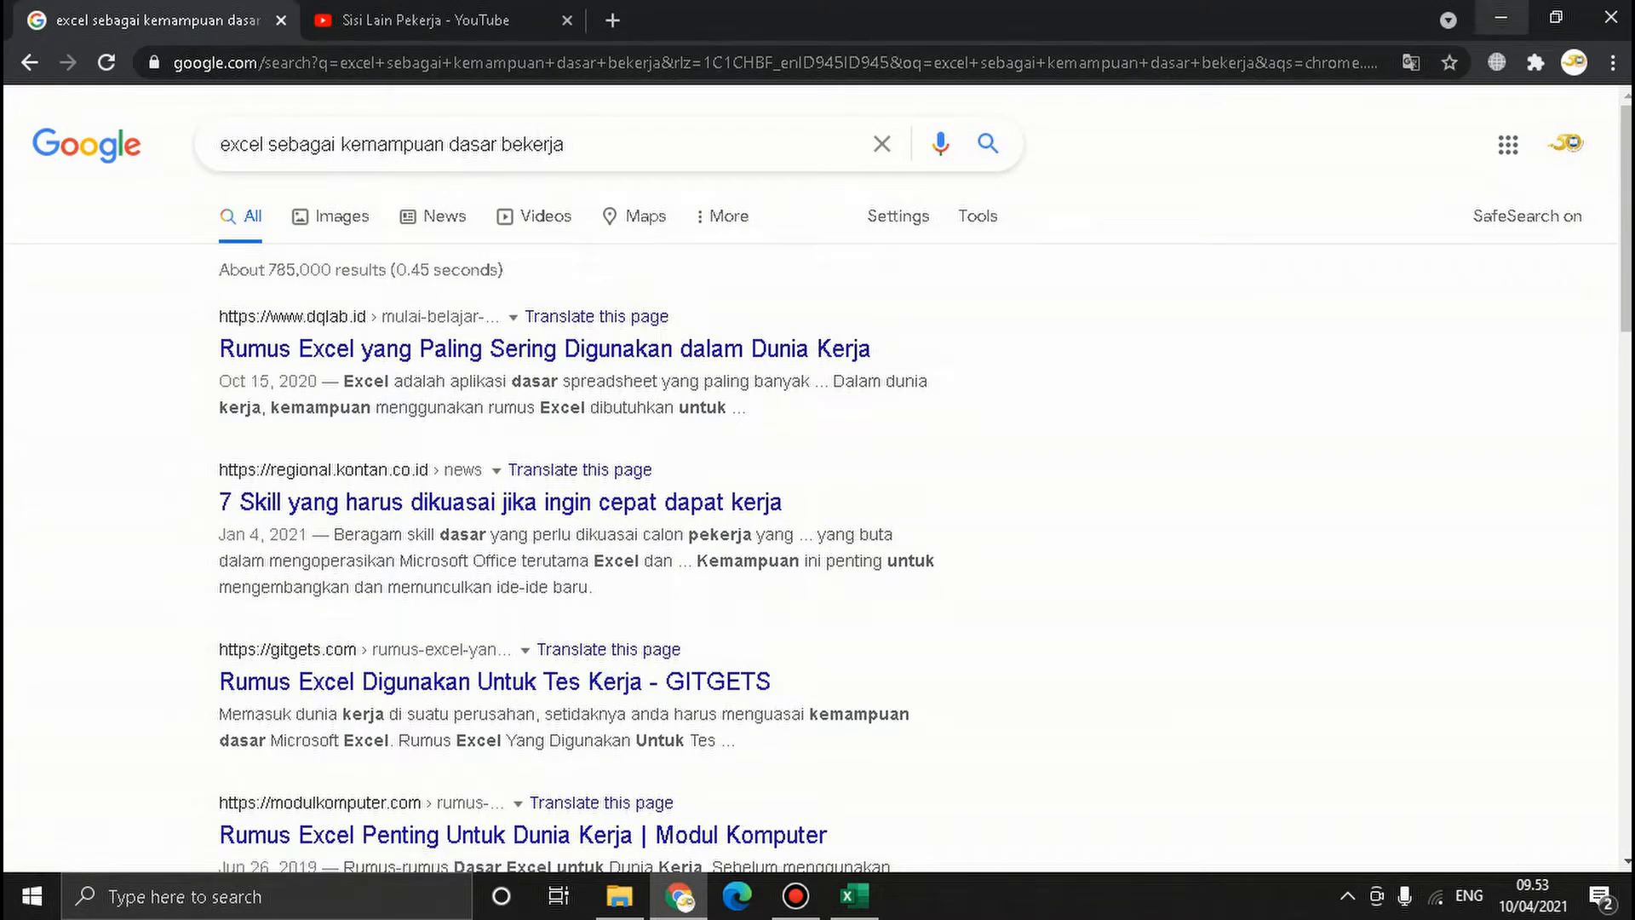
Switch to the Excel workbook "Latihan 5 Rumus dasar" and enter =SUM(D5:G5) in Total cell H5.
click(1501, 17)
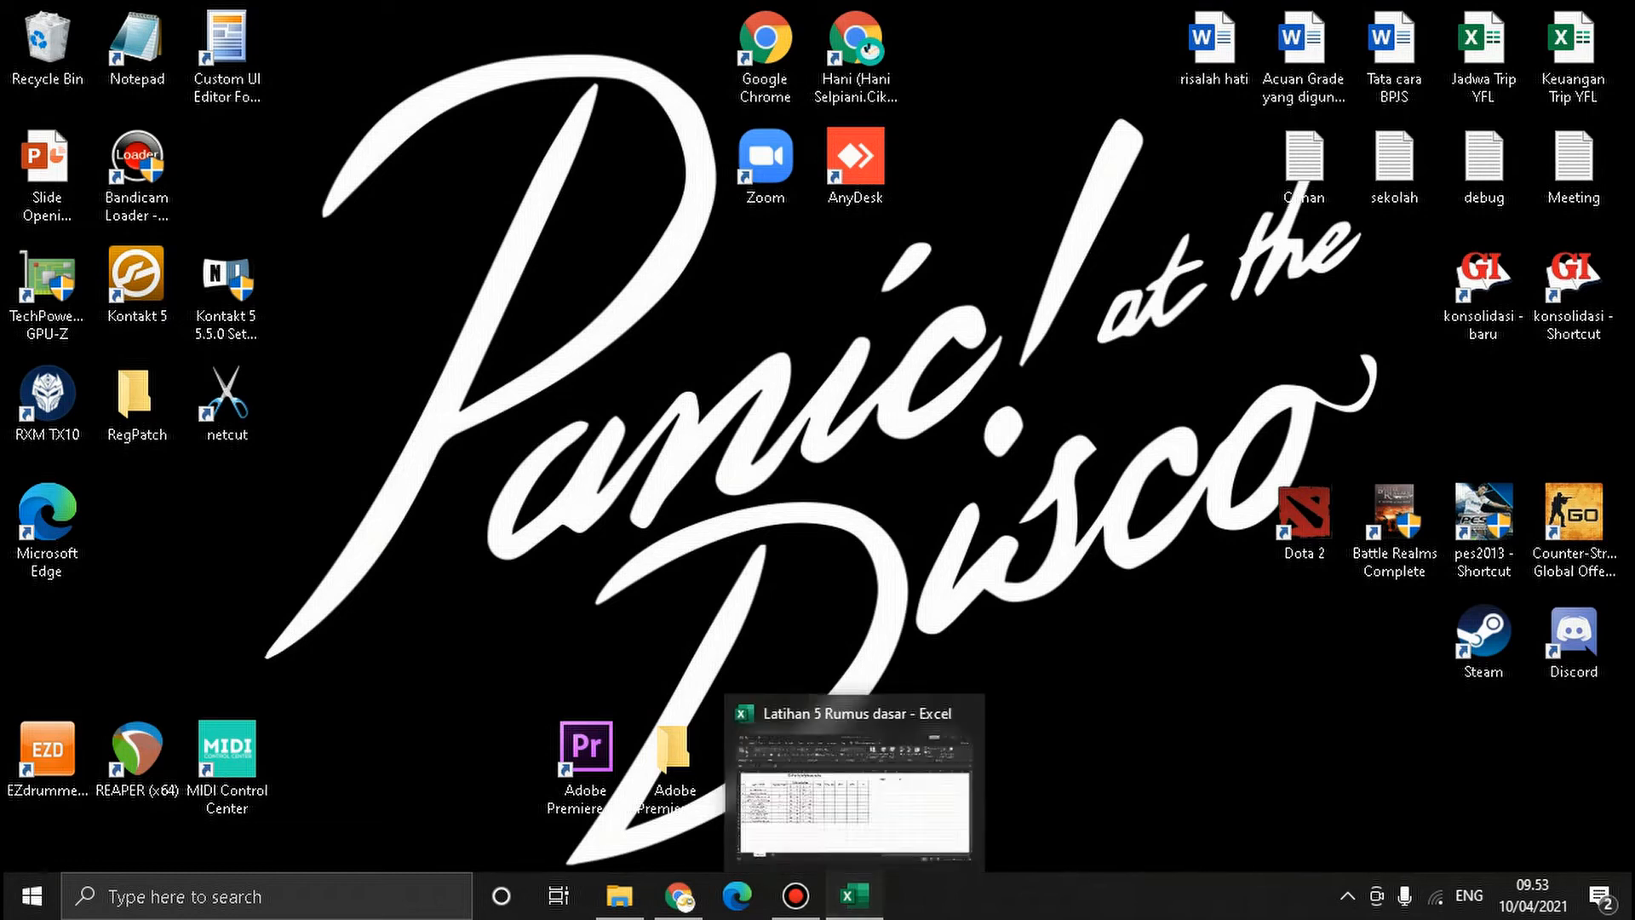
click(854, 895)
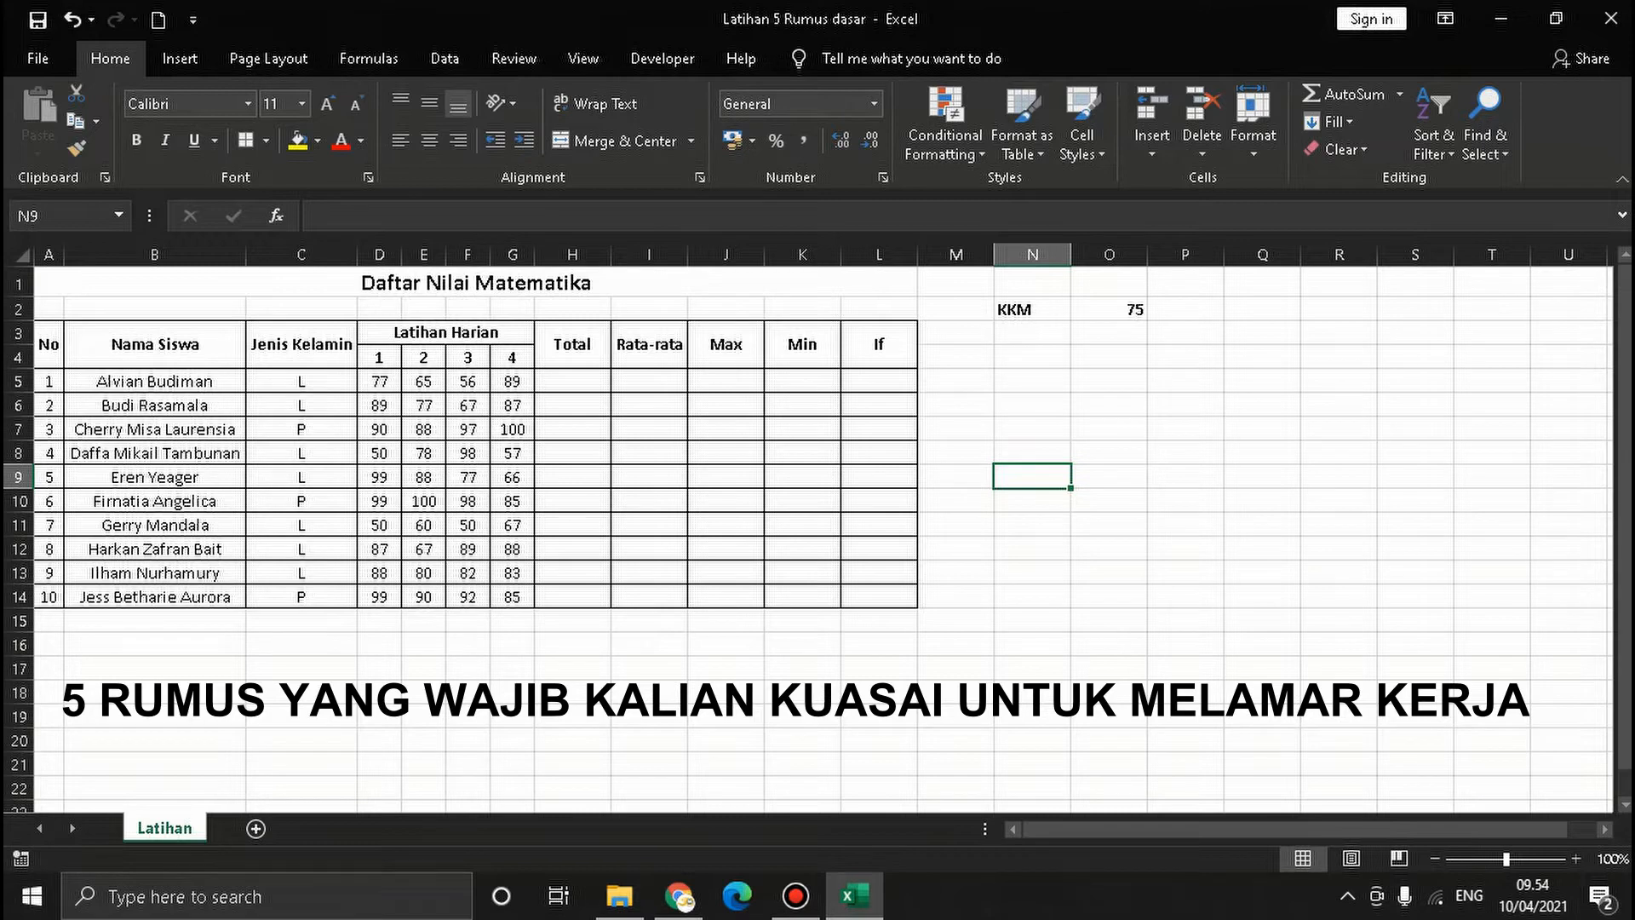
click(572, 381)
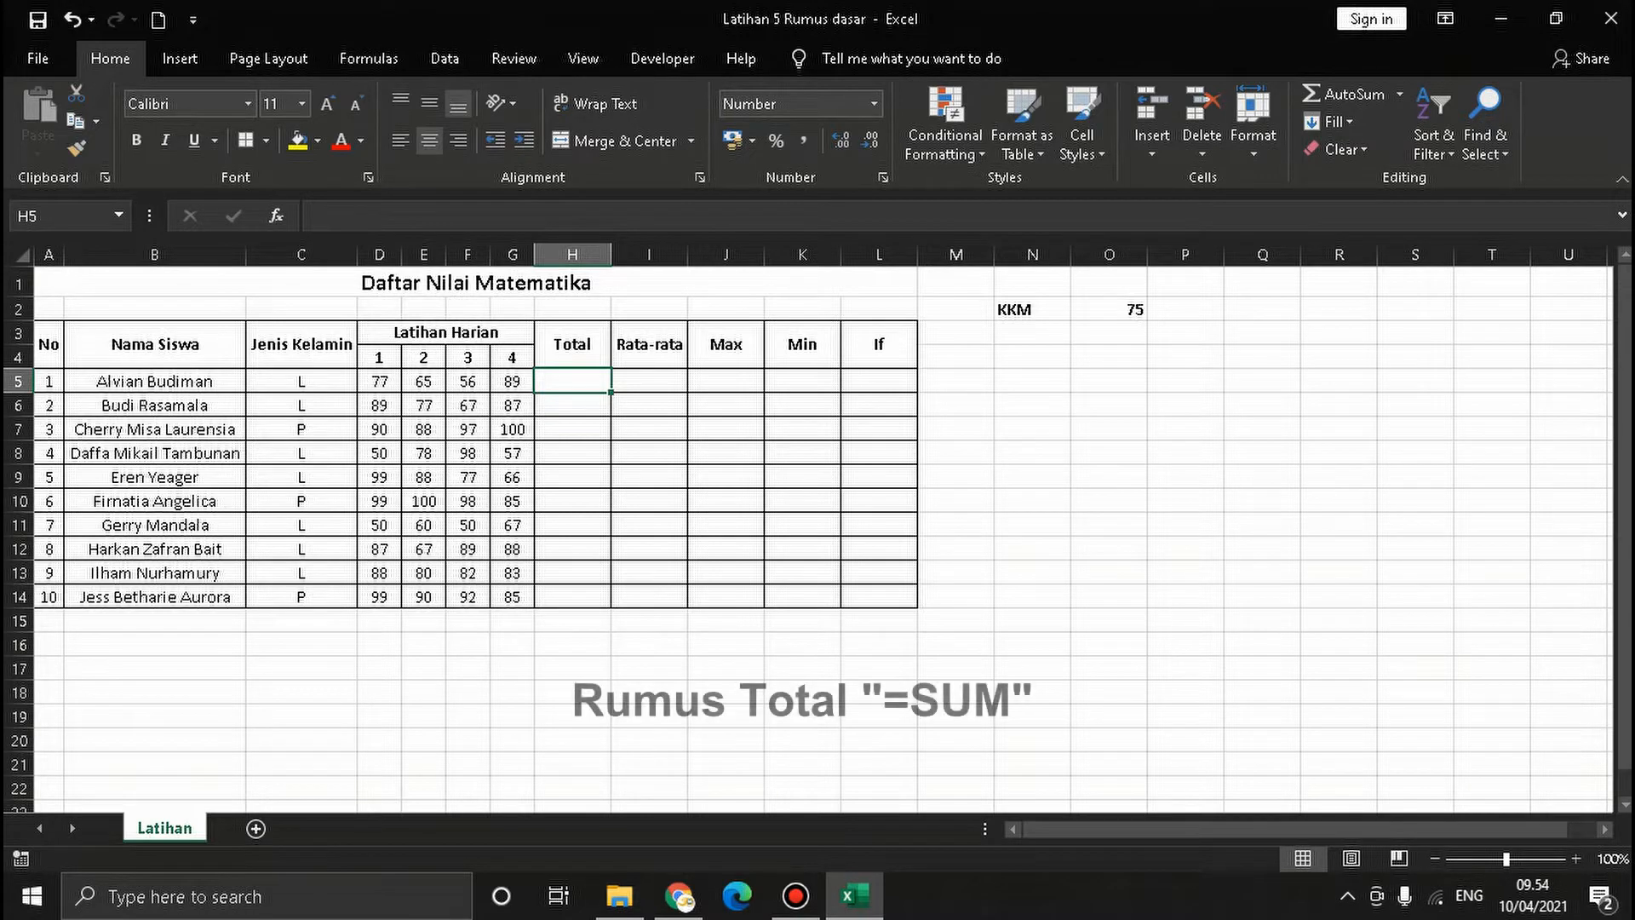
text(=)
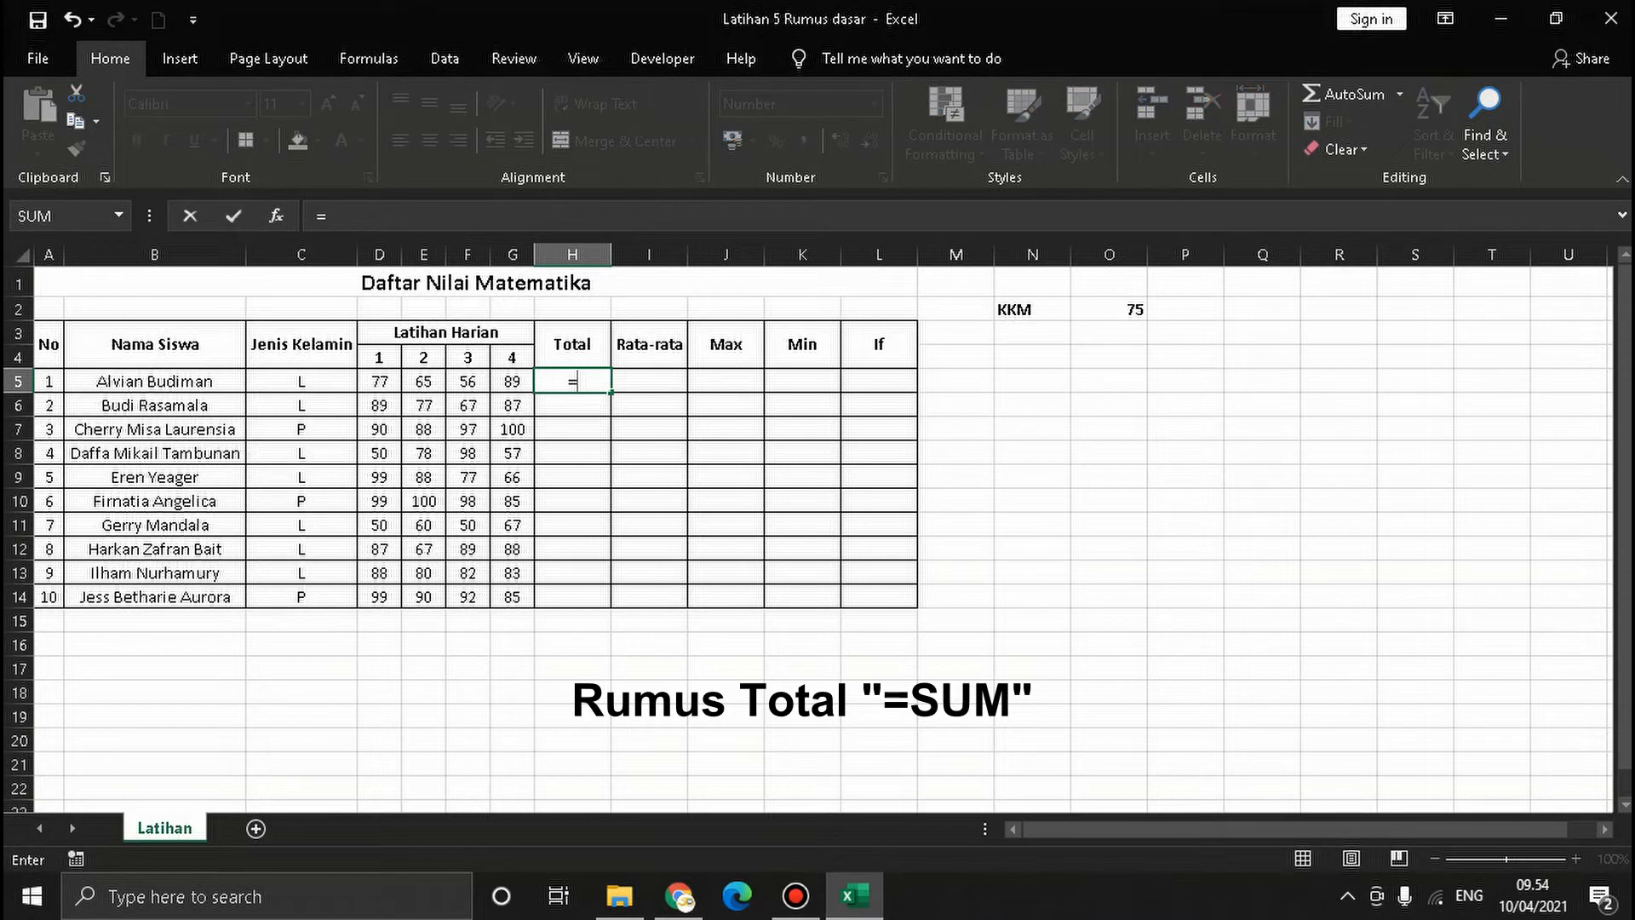
text(sum)
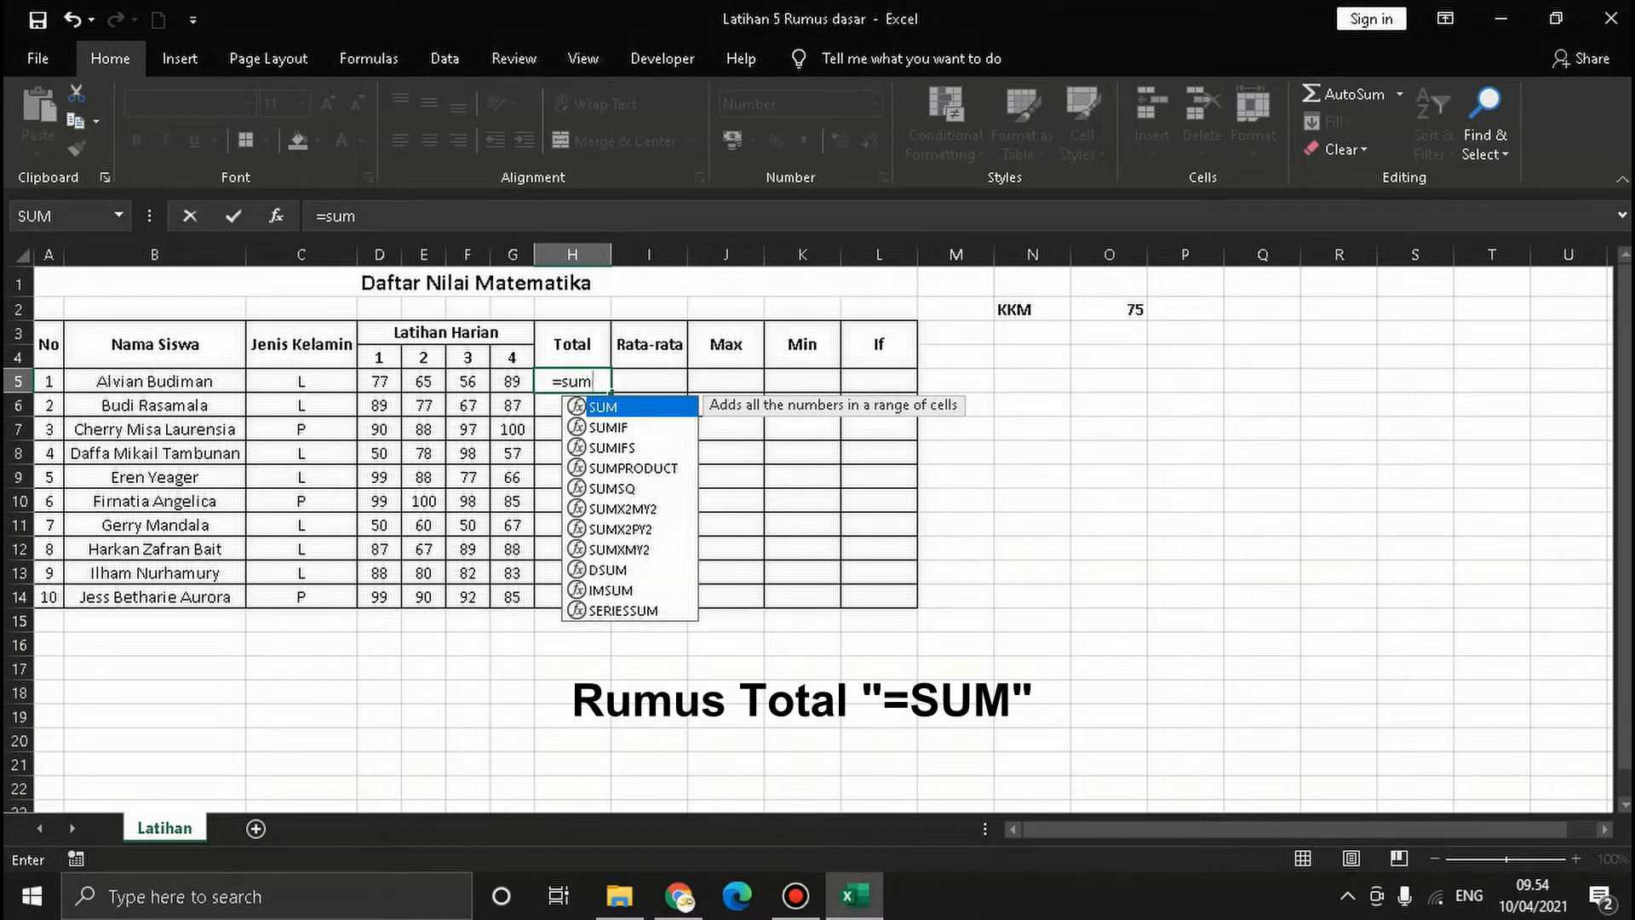
key(Tab)
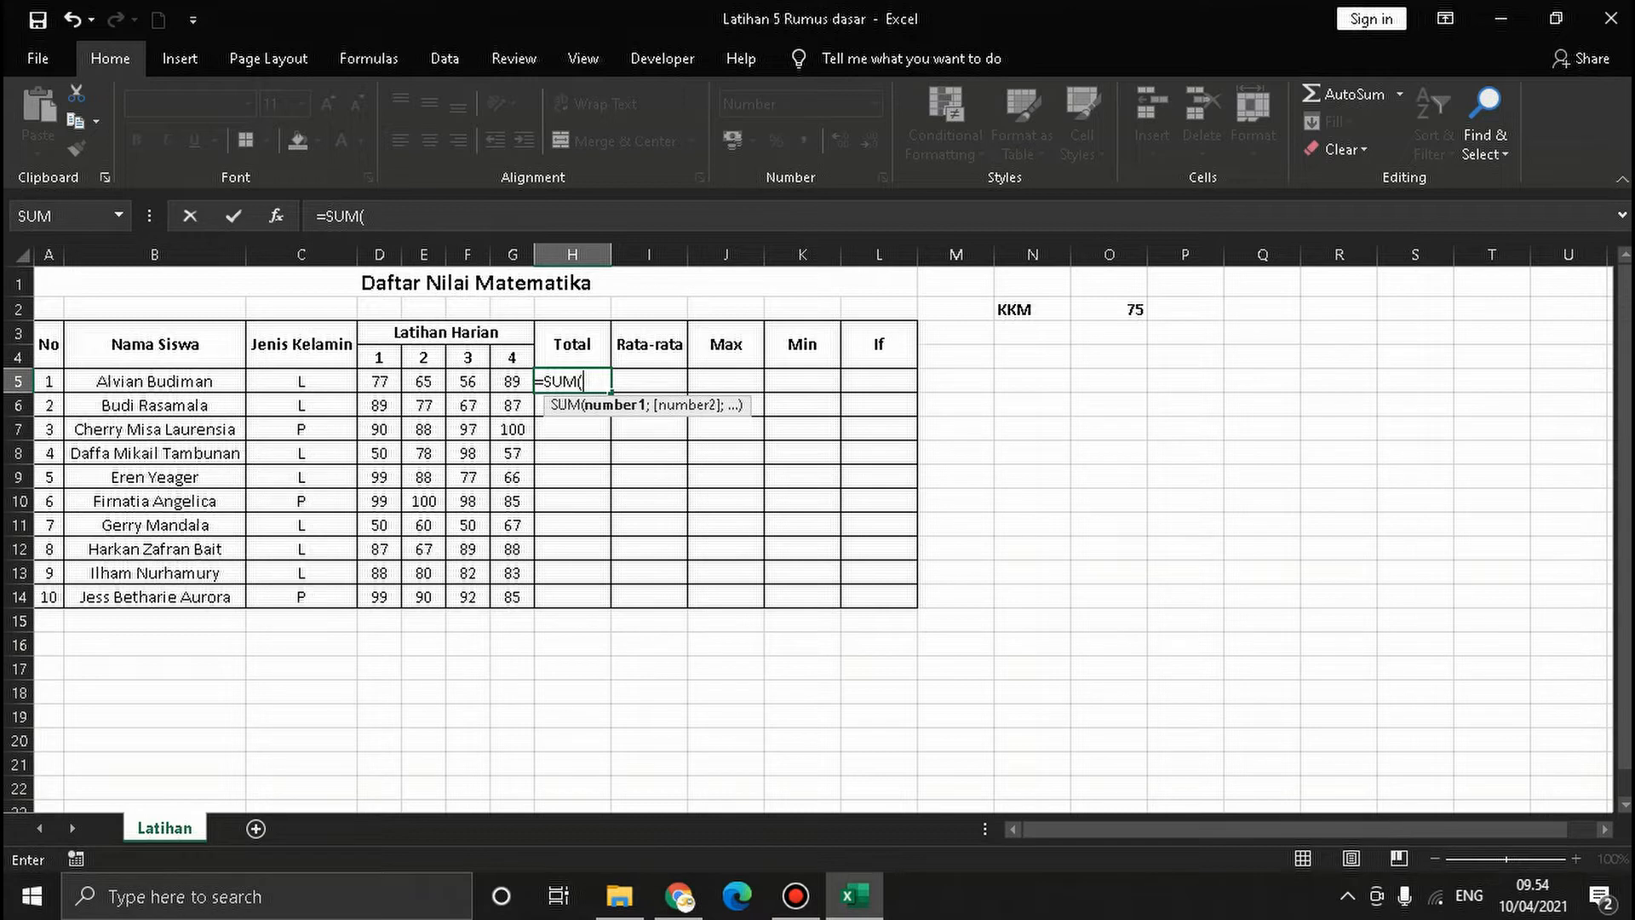
drag(379, 381, 512, 382)
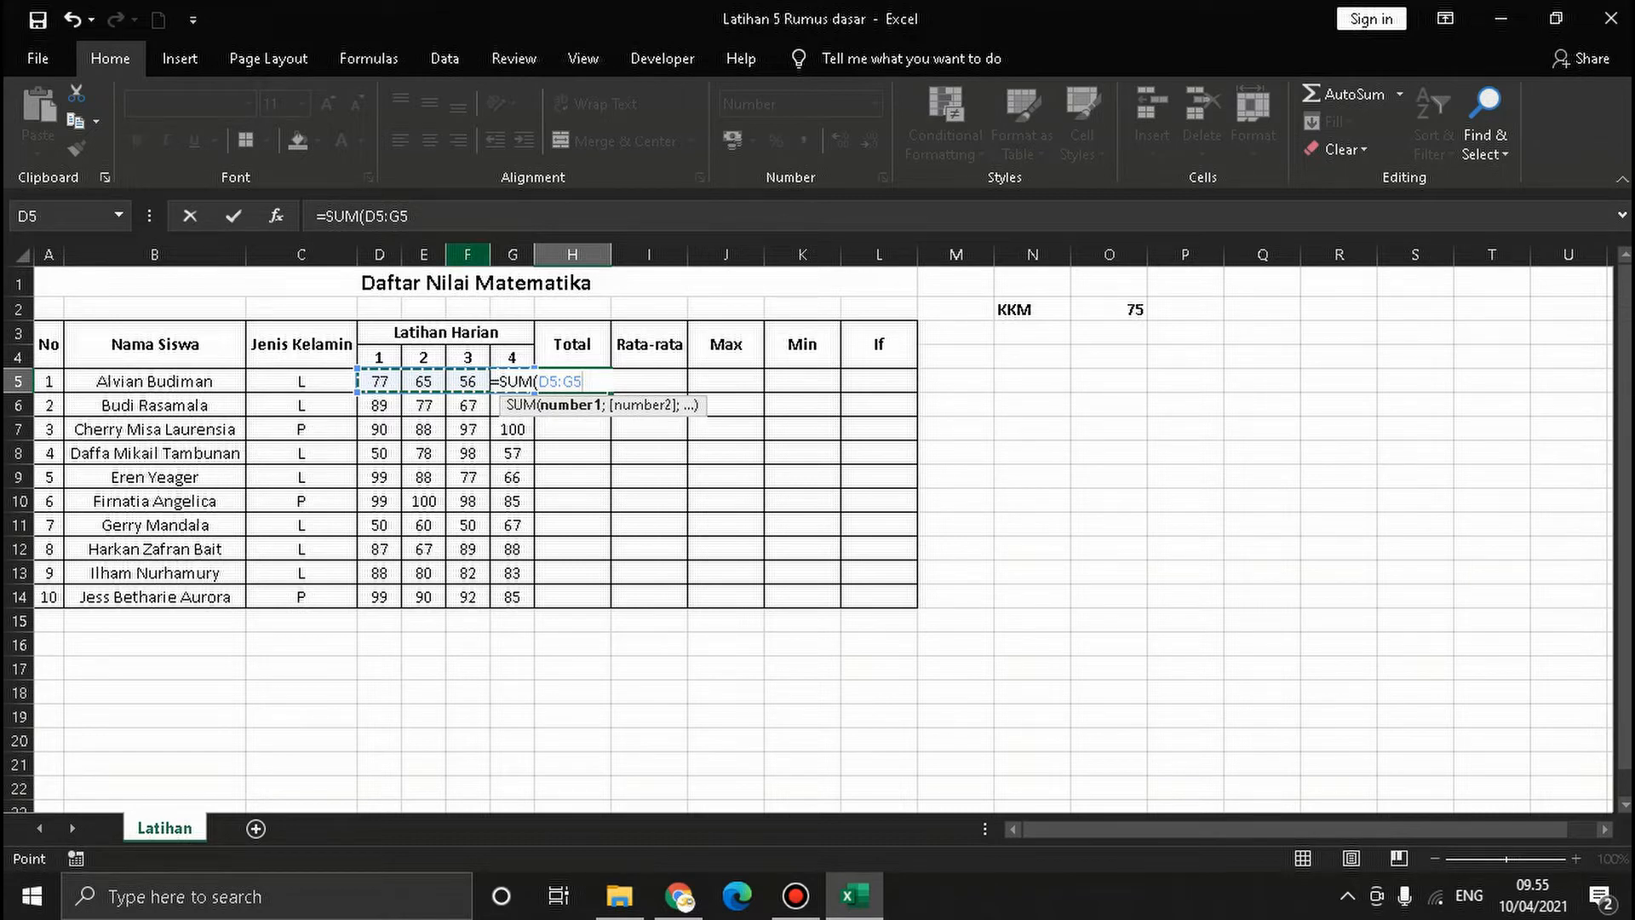
text())
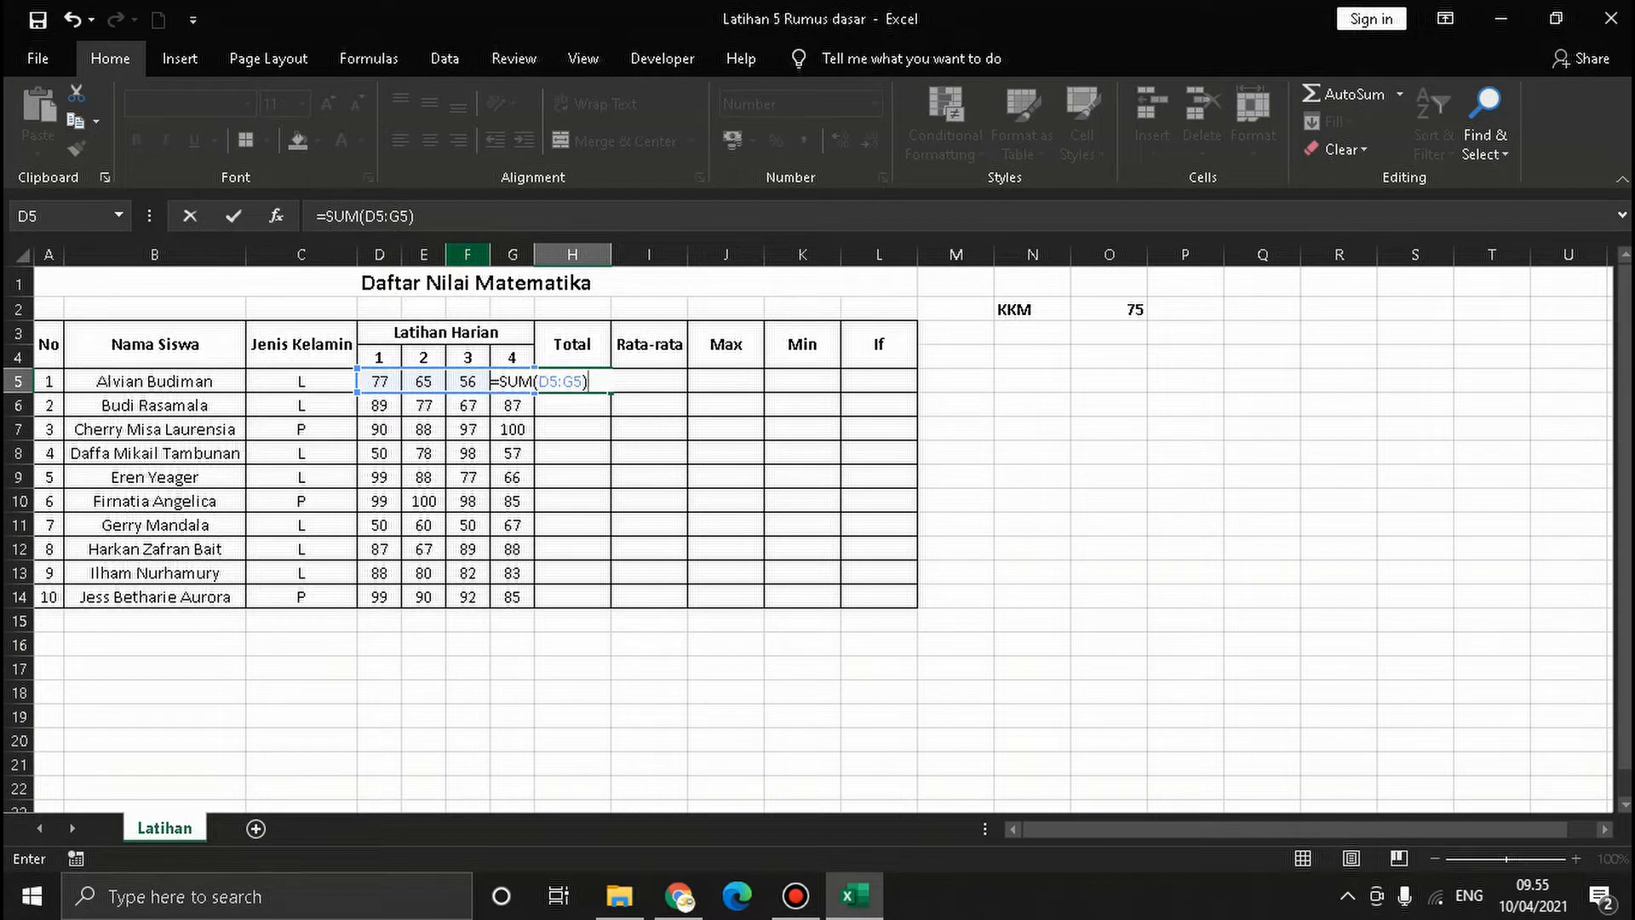
key(Return)
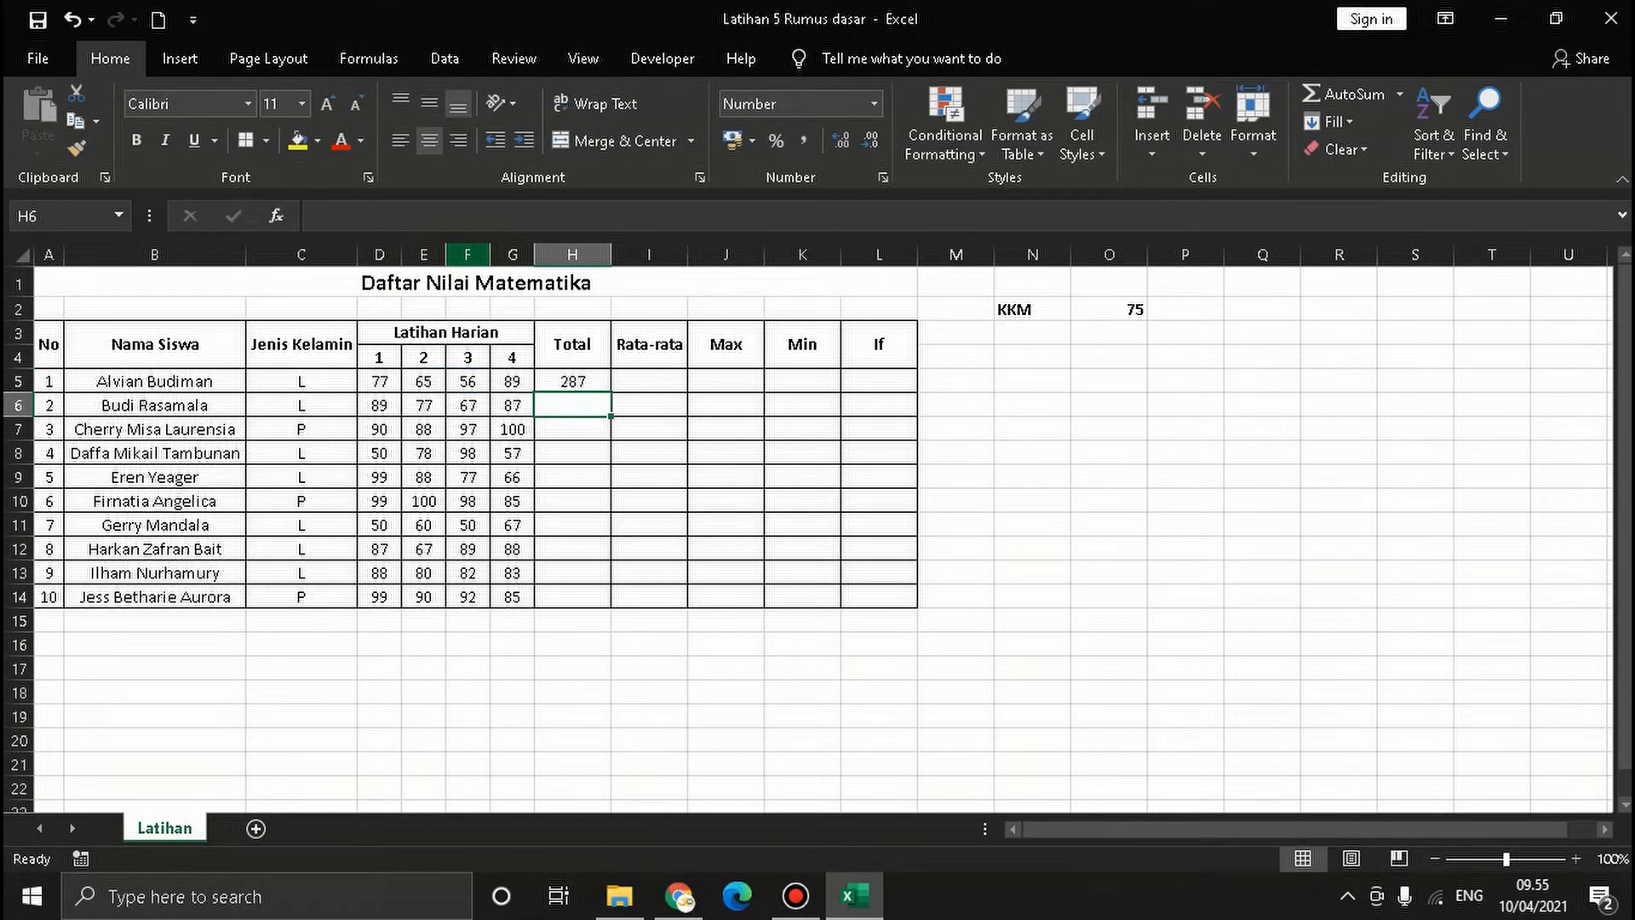
Enter =SUM(D6:G6) in cell H6 to total the second student's four exercise scores.
text(=sum)
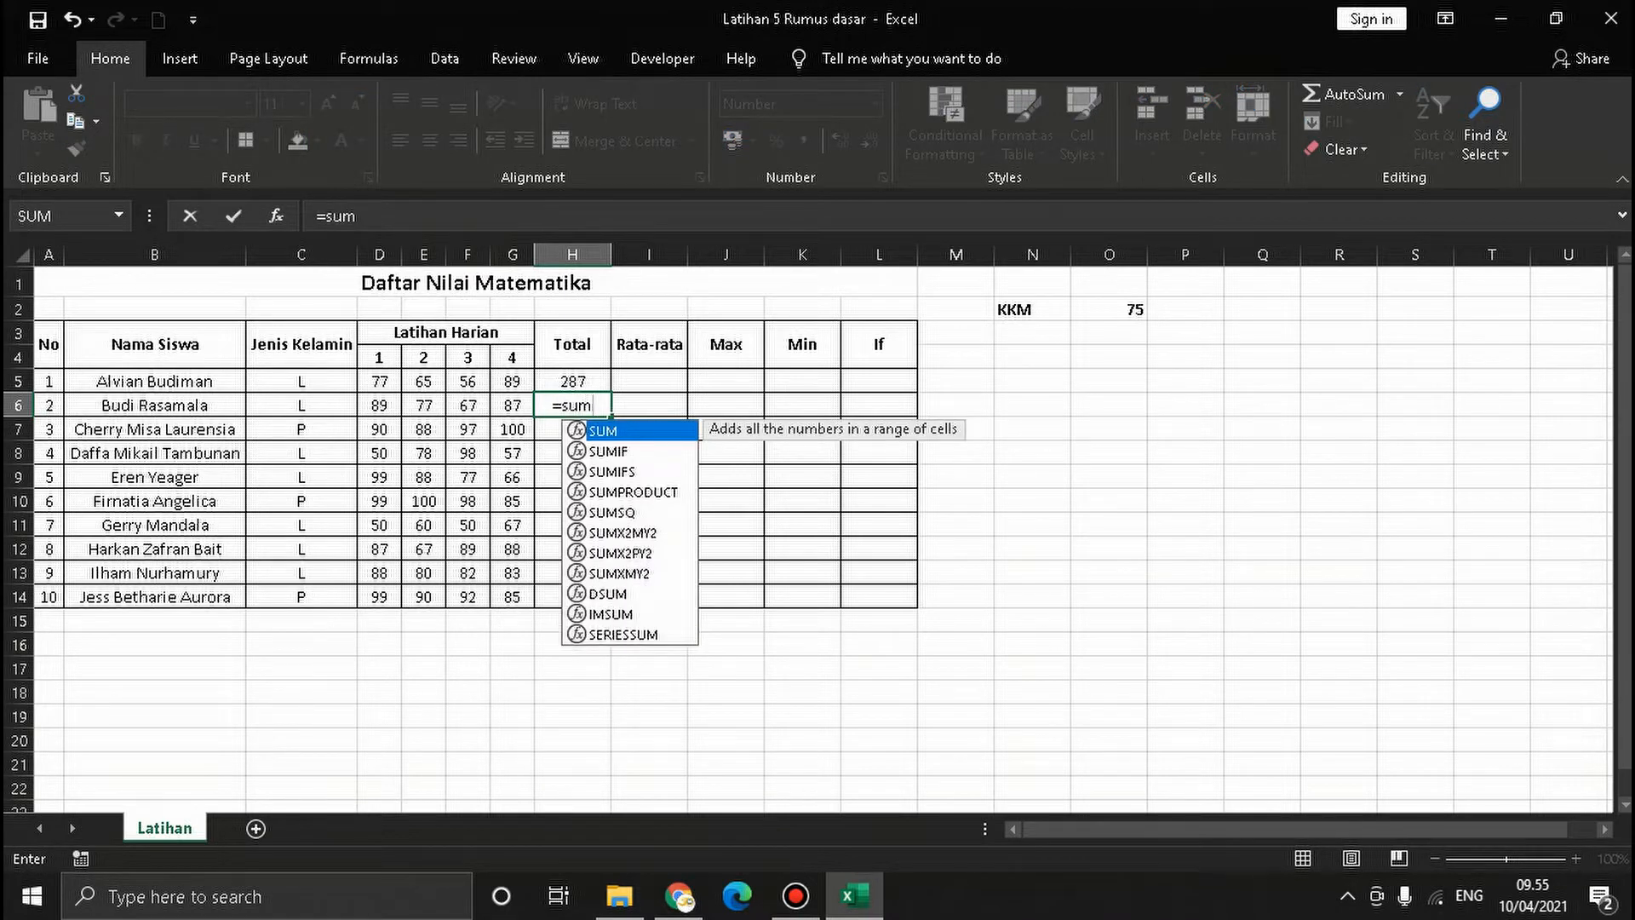
key(Tab)
drag(379, 406, 512, 406)
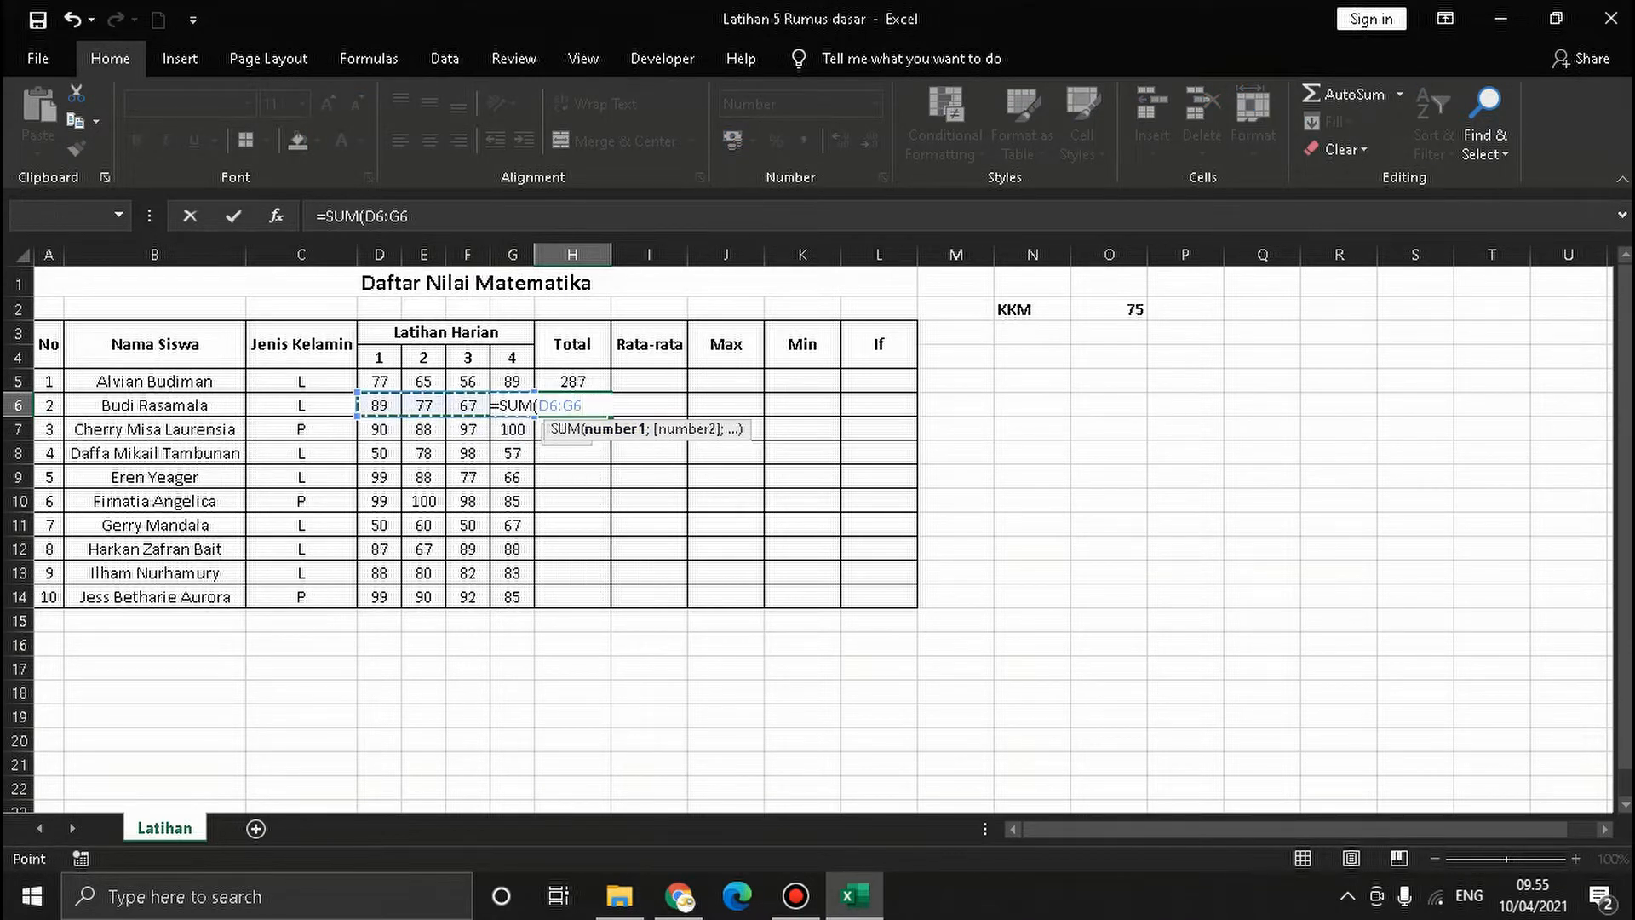
text())
key(Return)
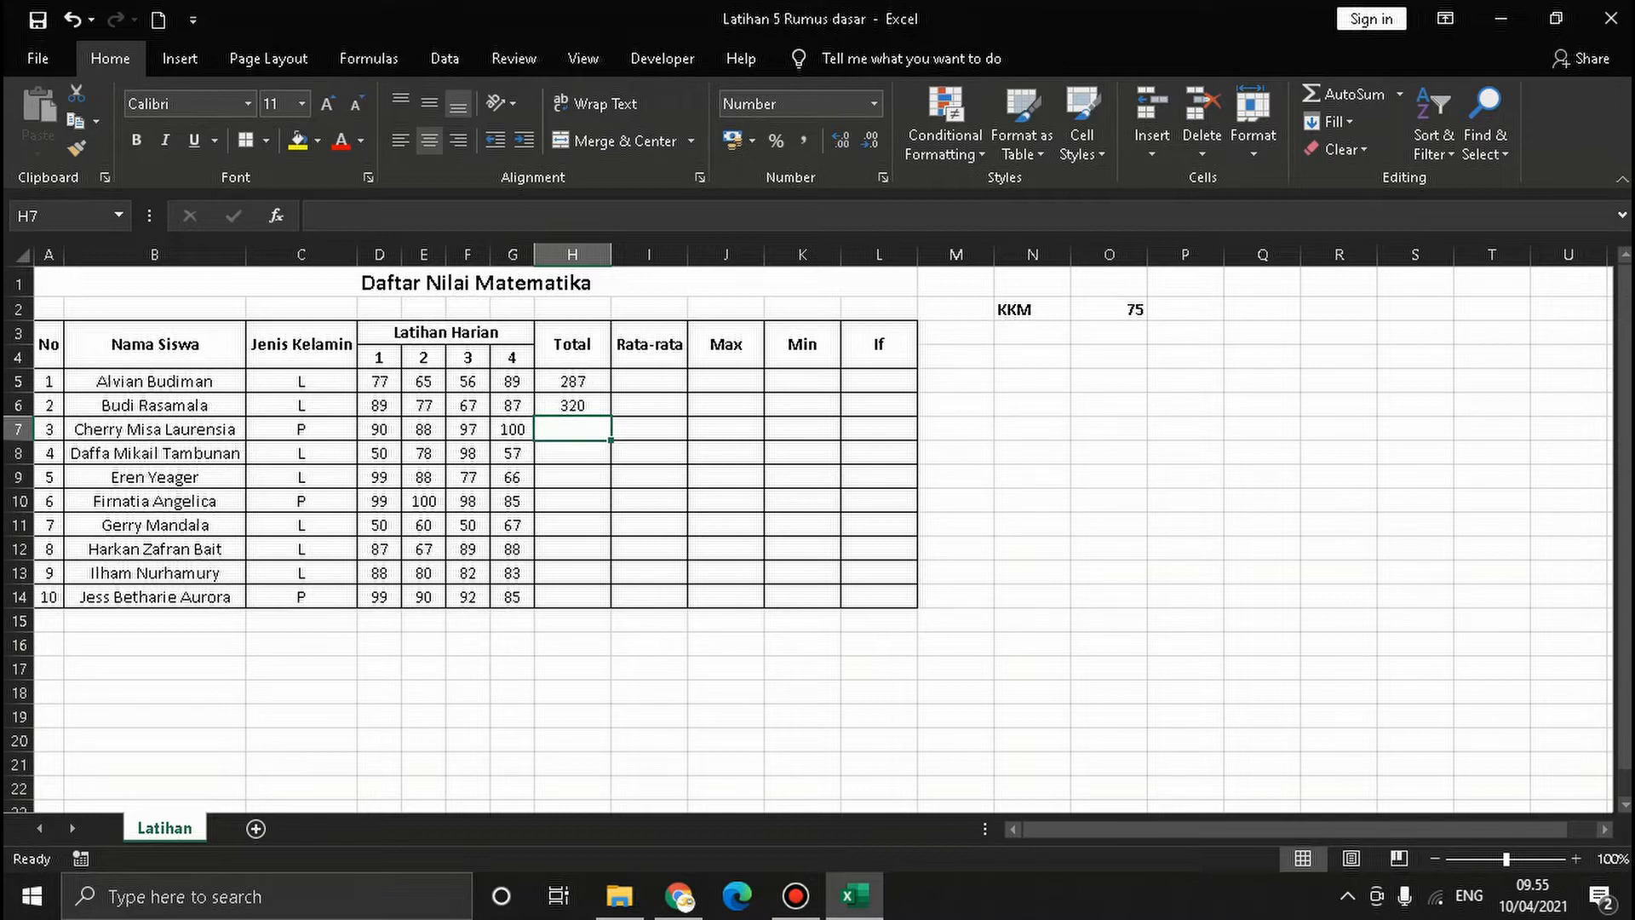
Fill the SUM formula from H5 down the Total column to H14.
click(572, 381)
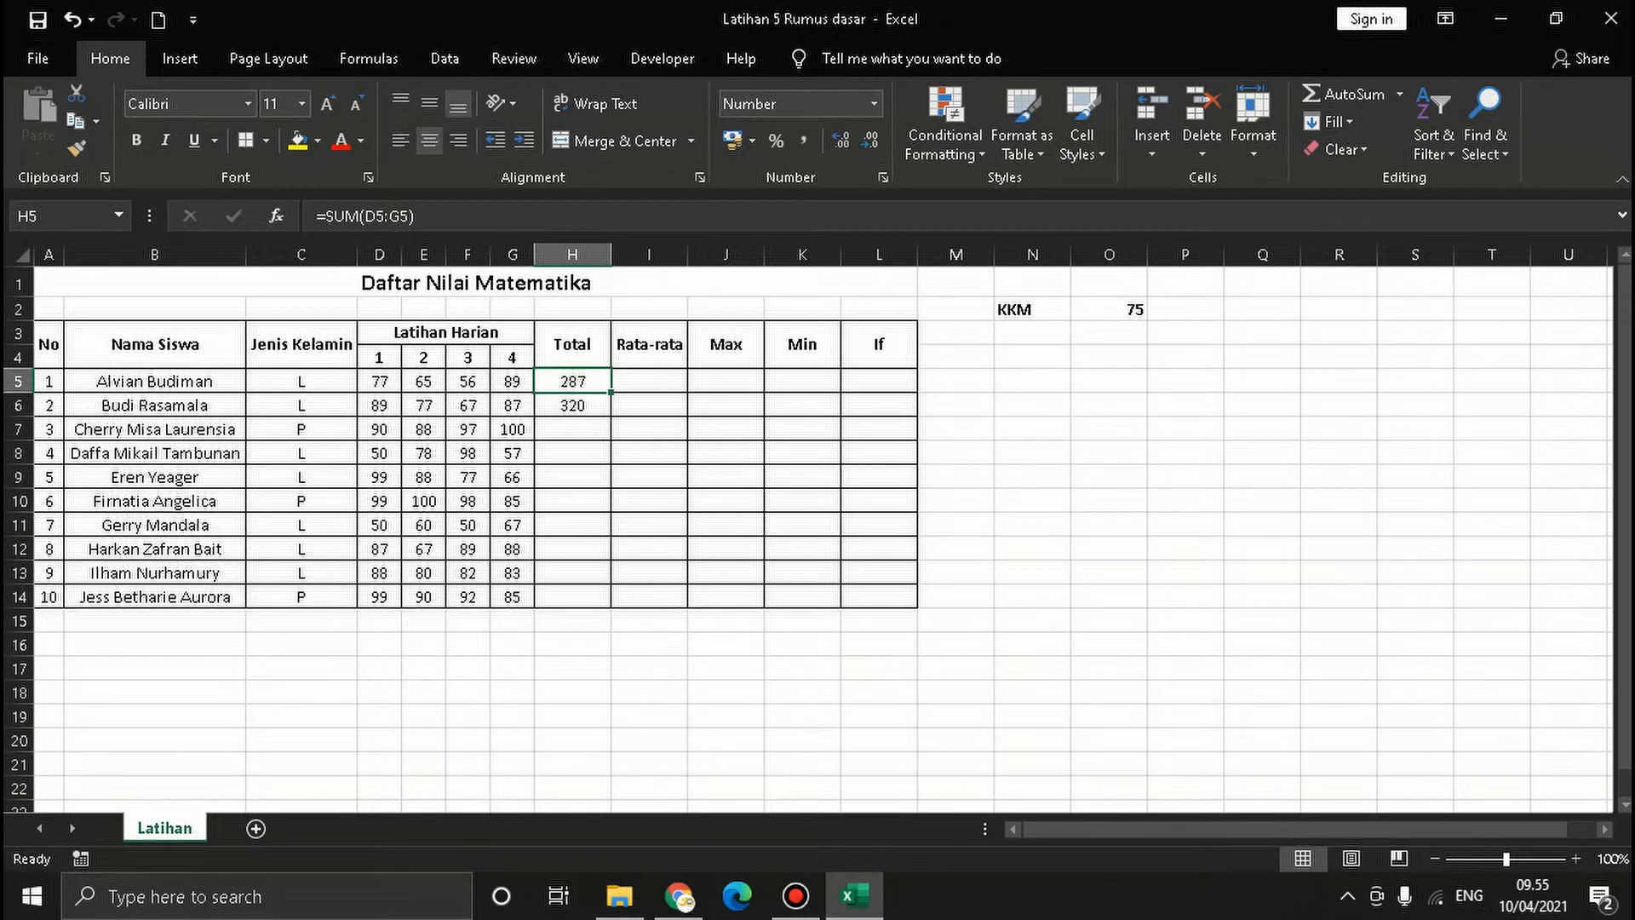
click(573, 405)
click(573, 381)
drag(611, 392, 611, 608)
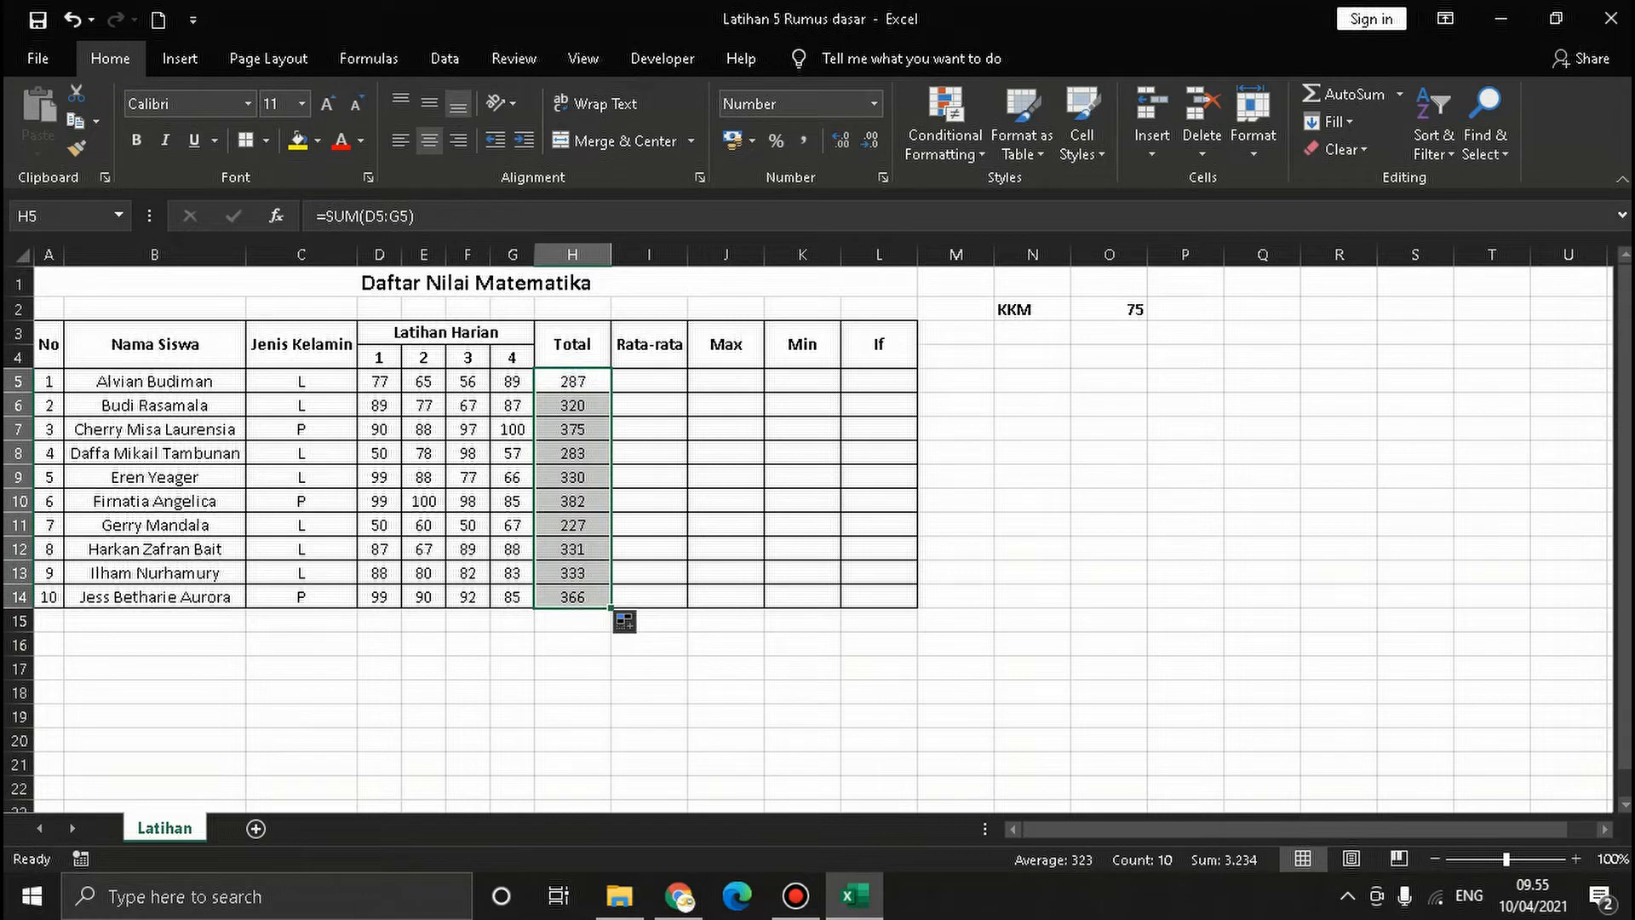
Examine the formulas in the Total column cell by cell from H5 down to H14.
click(572, 382)
click(572, 406)
click(572, 429)
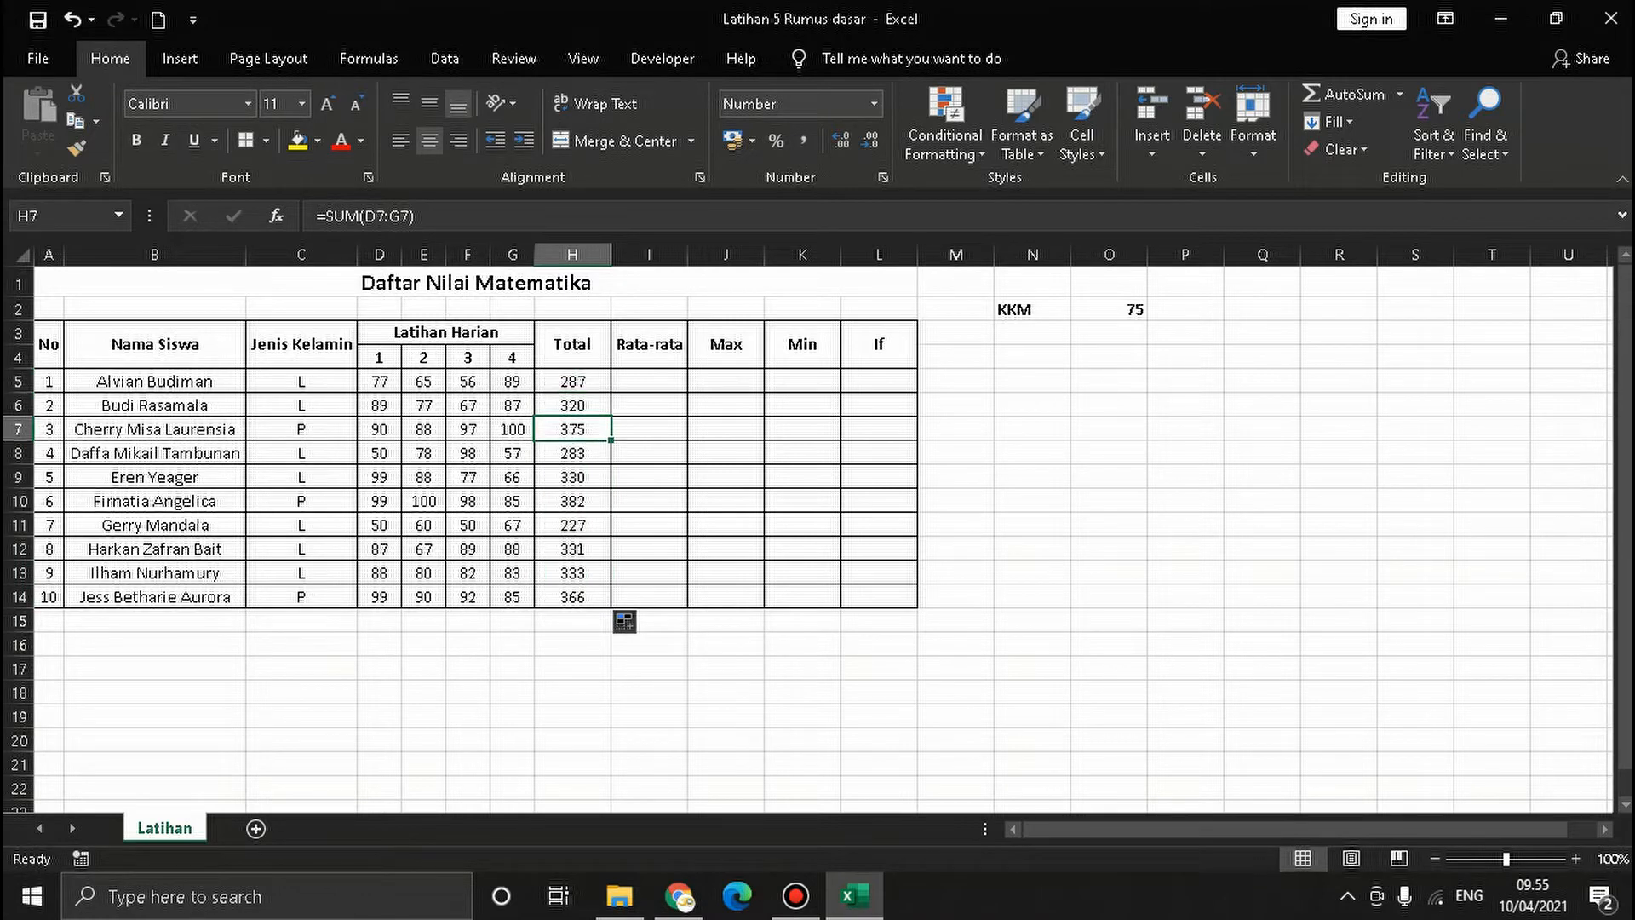
key(Down)
key(Down)
key(Down)
key(Down)
key(Down)
key(Down)
key(Down)
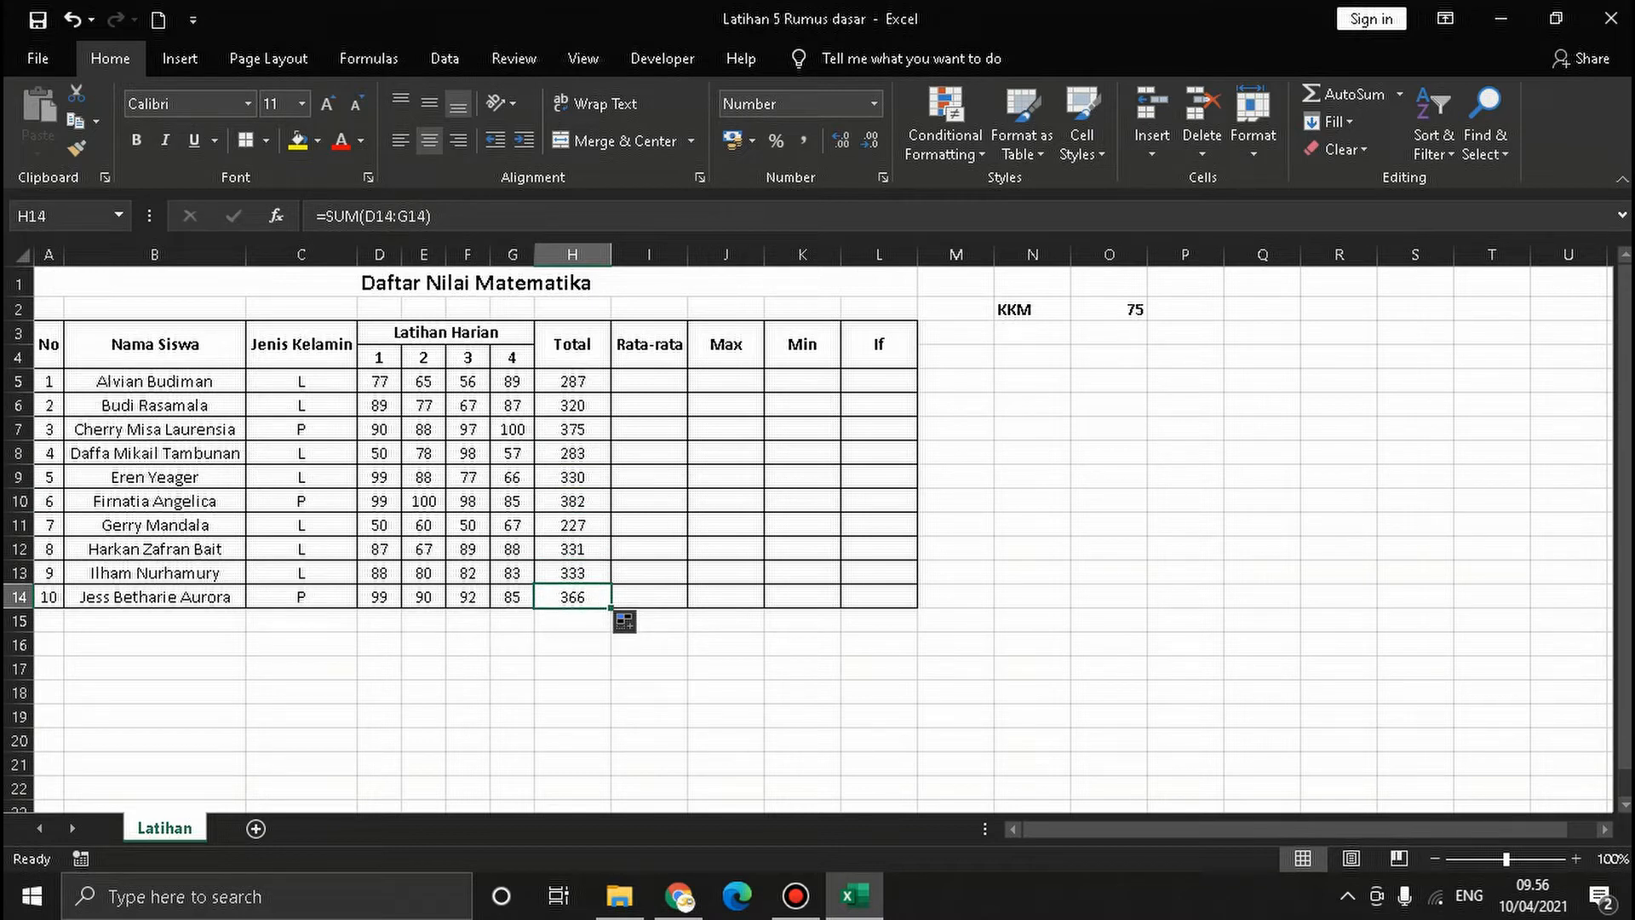
Enter =AVERAGE(D5:G5) in Rata-rata cell I5 to average the first student's exercise scores.
click(649, 381)
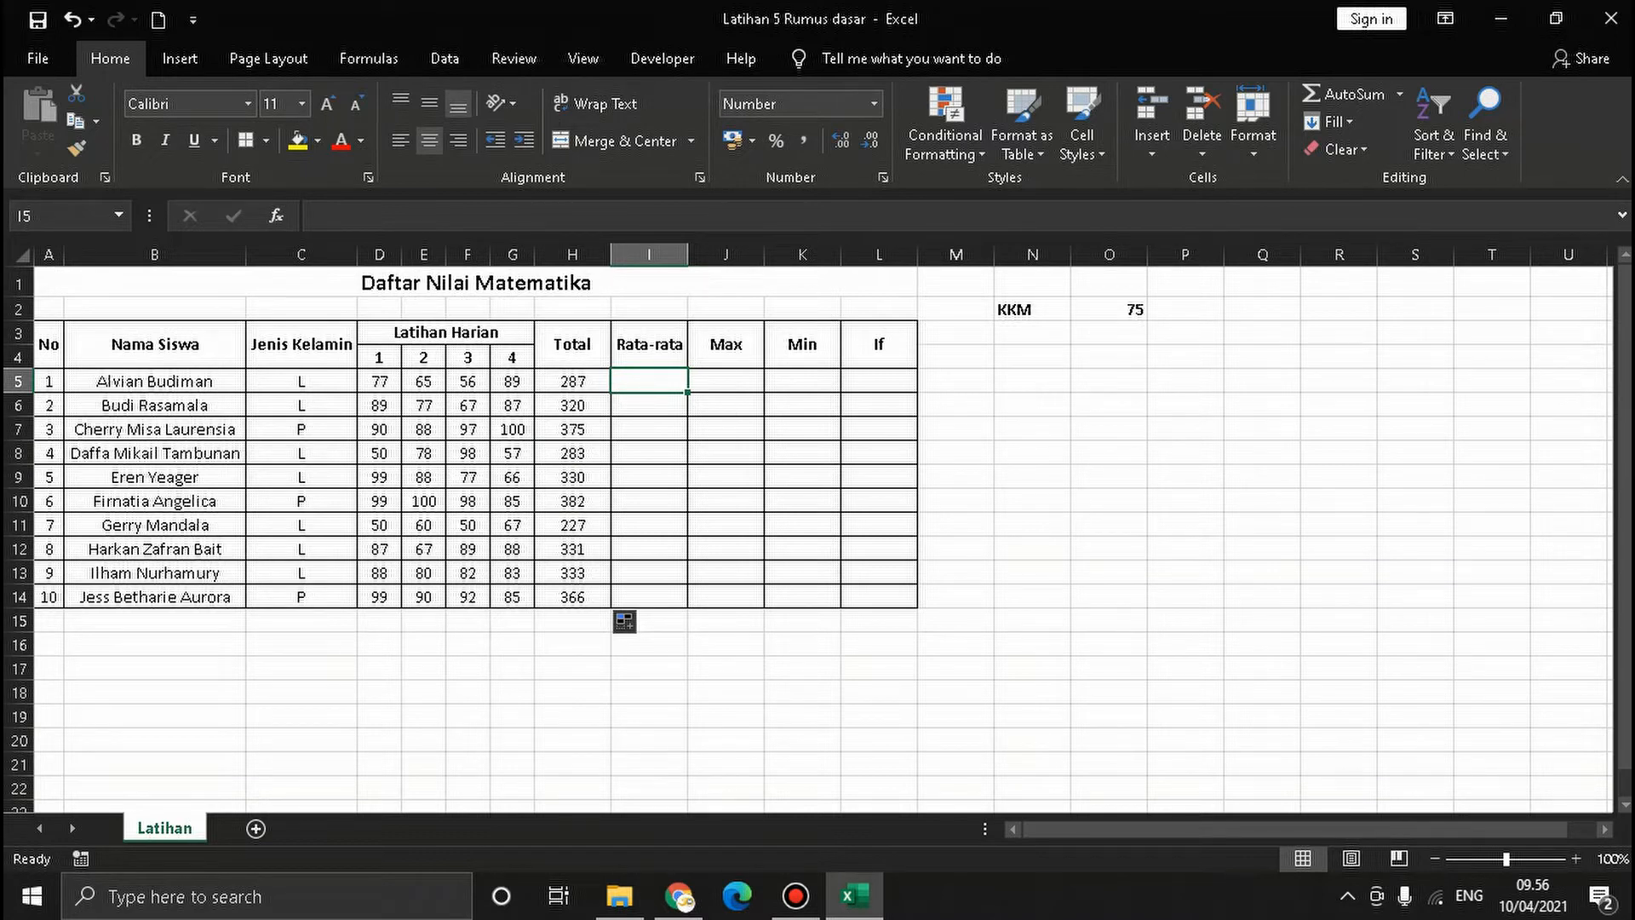
text(=)
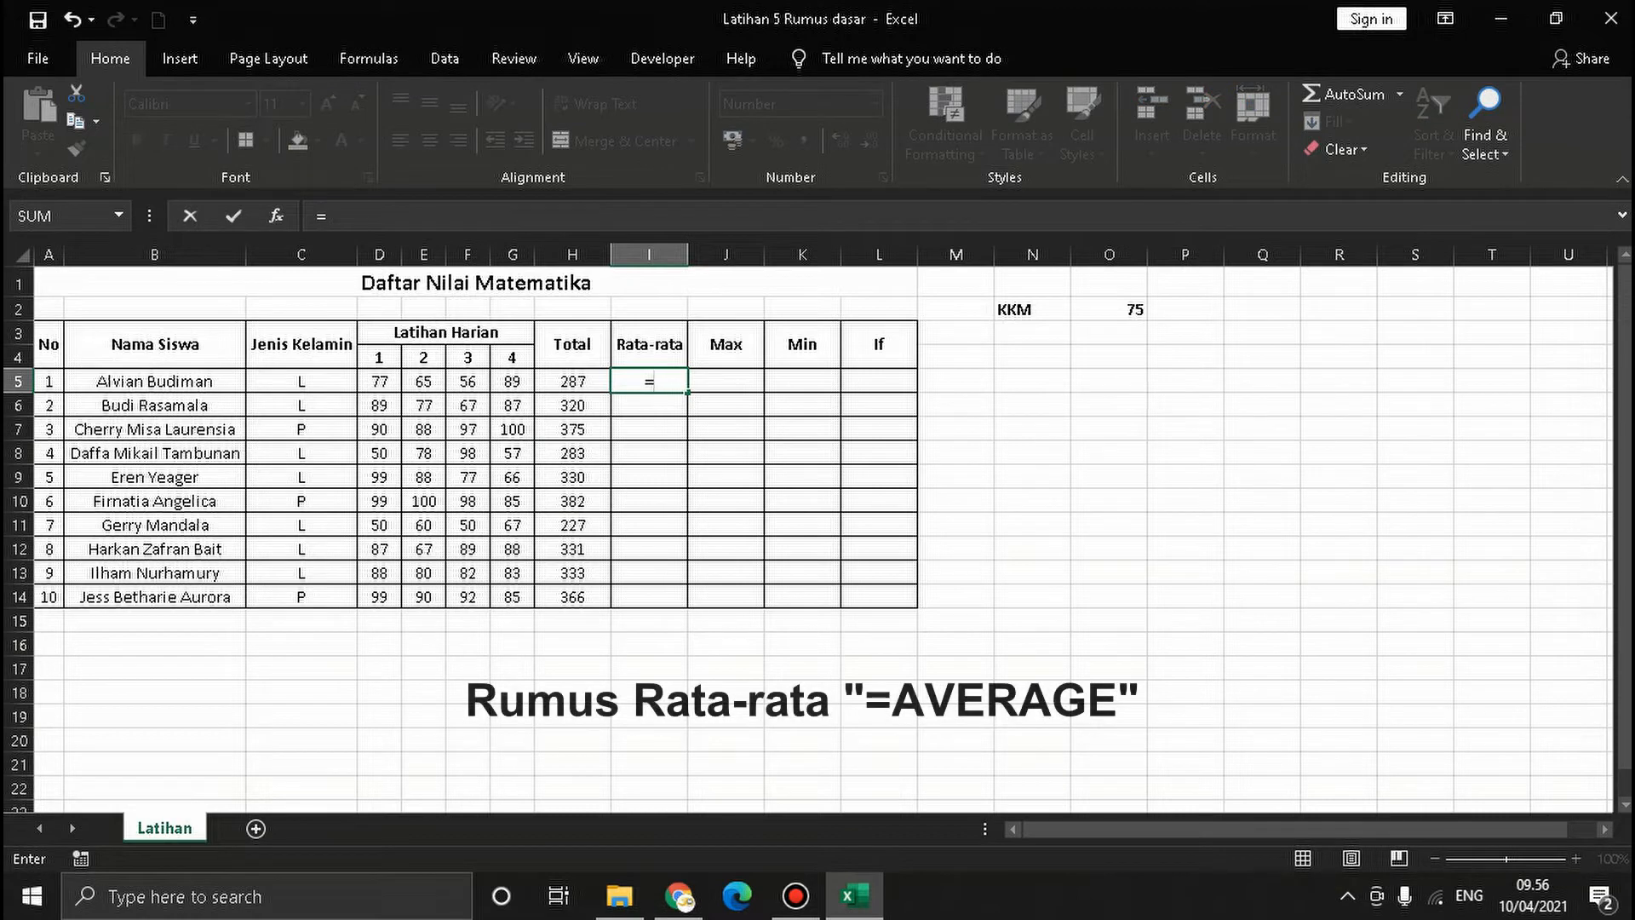
text(avera)
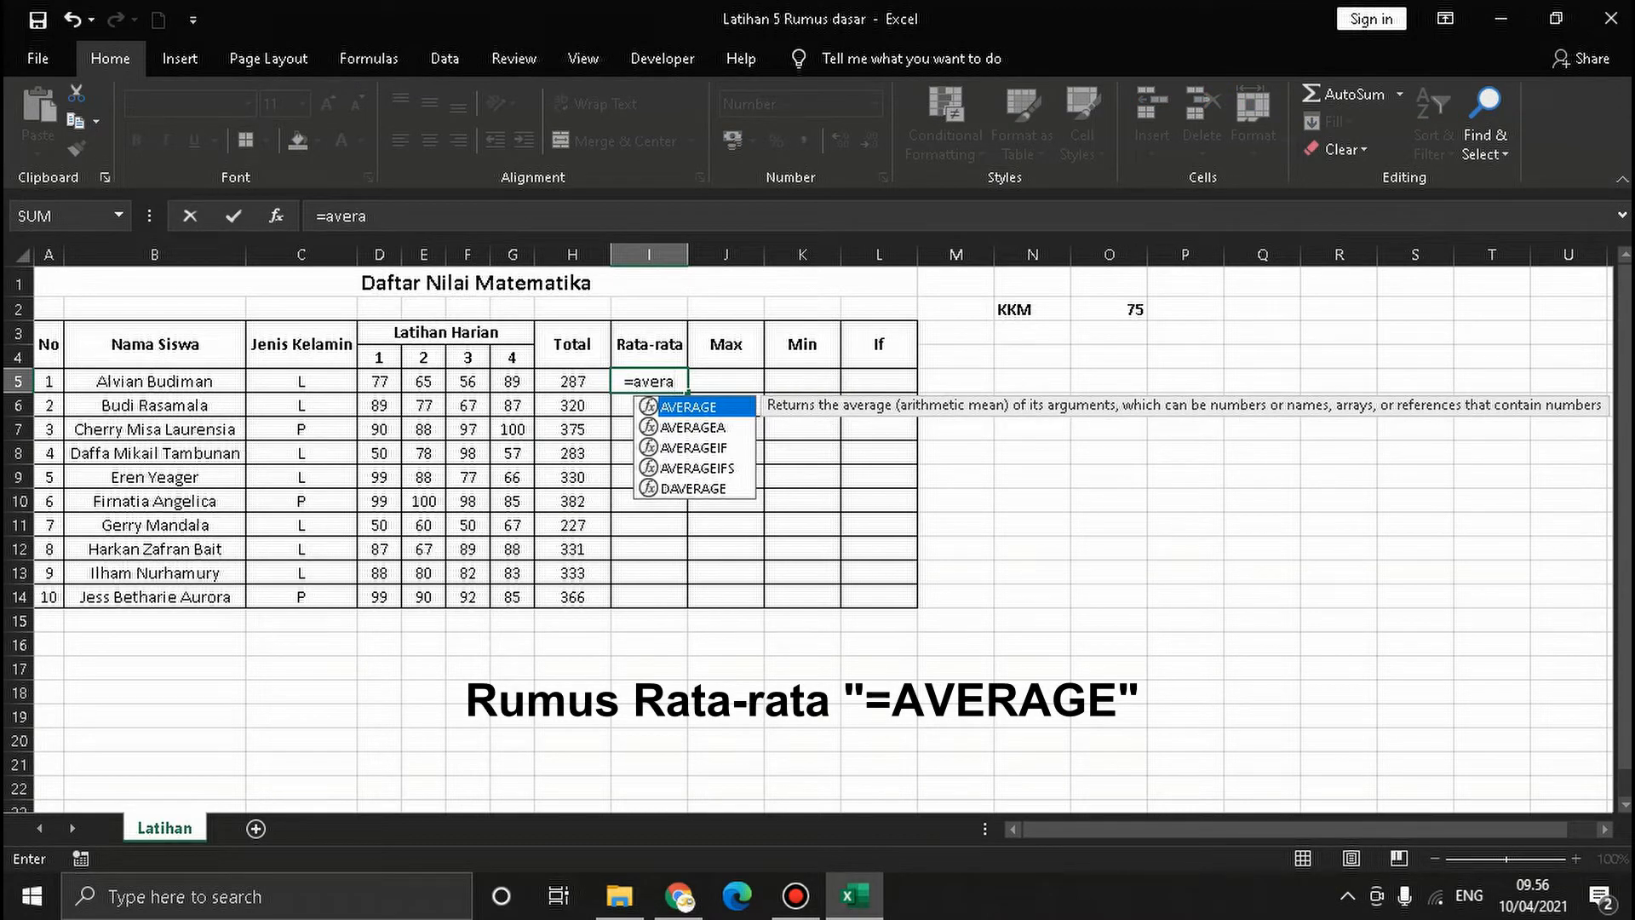
key(Tab)
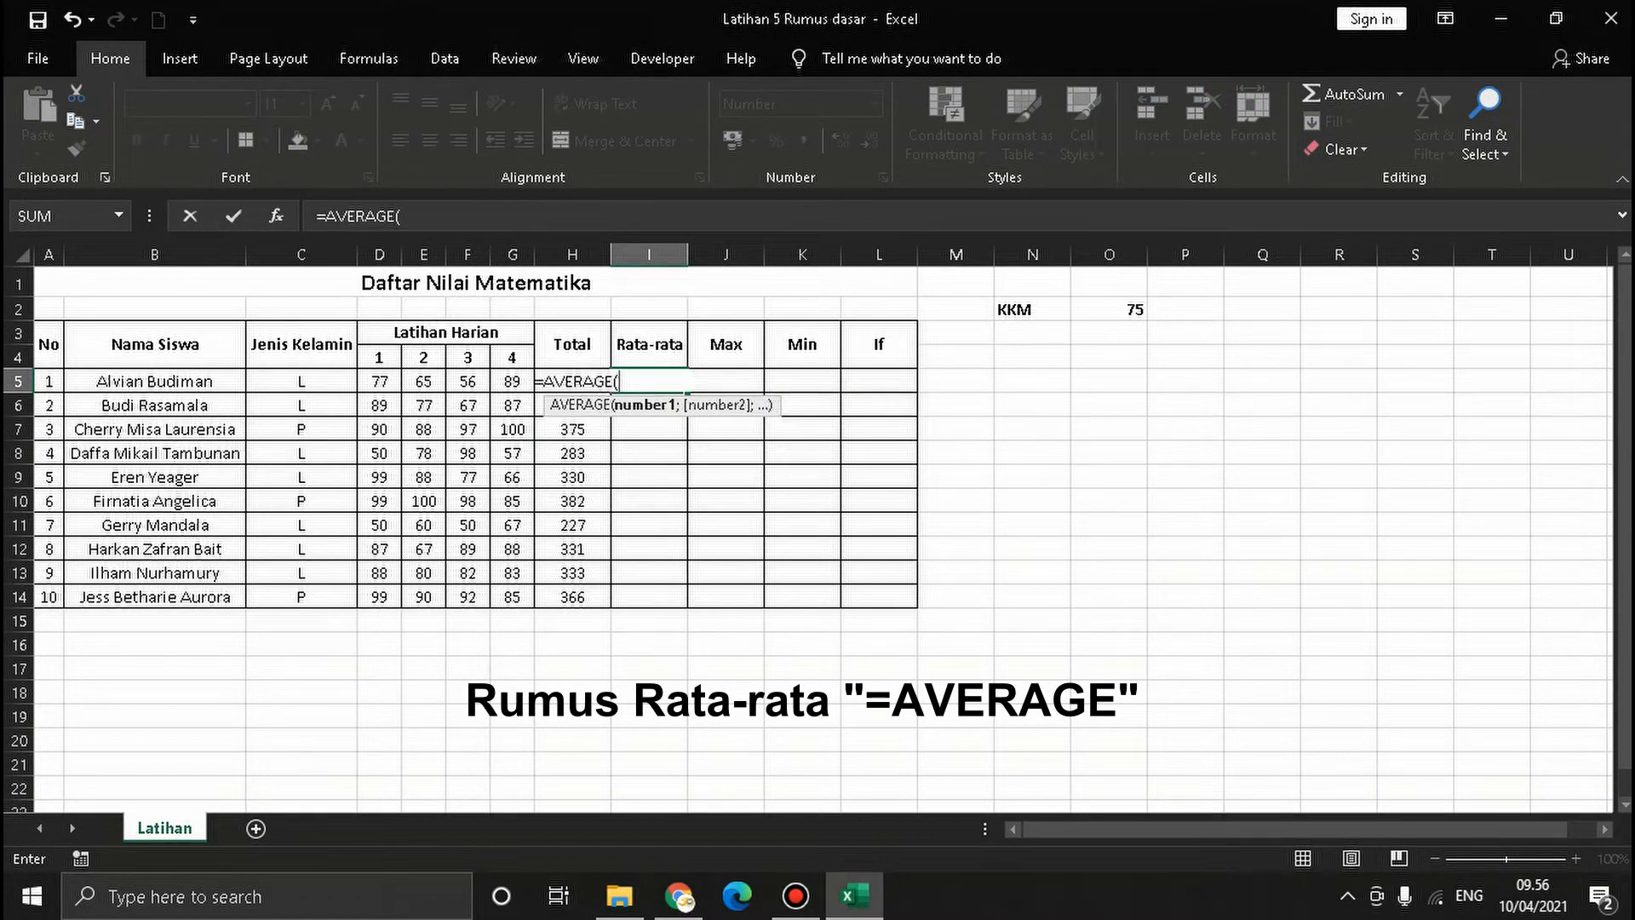
drag(378, 381, 512, 381)
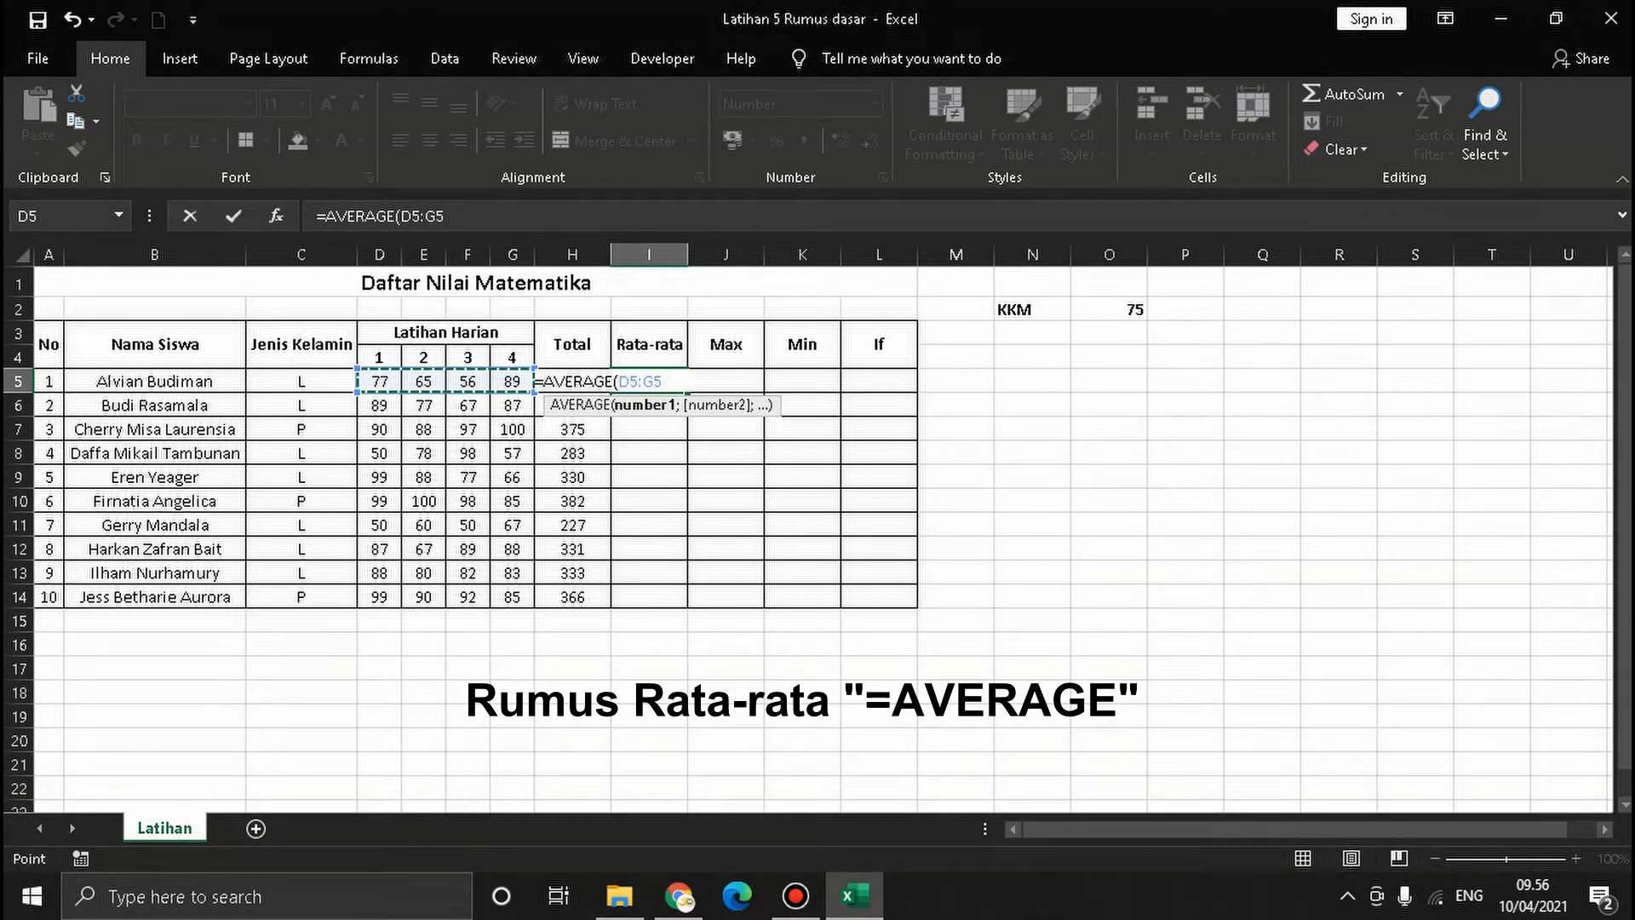
key(Return)
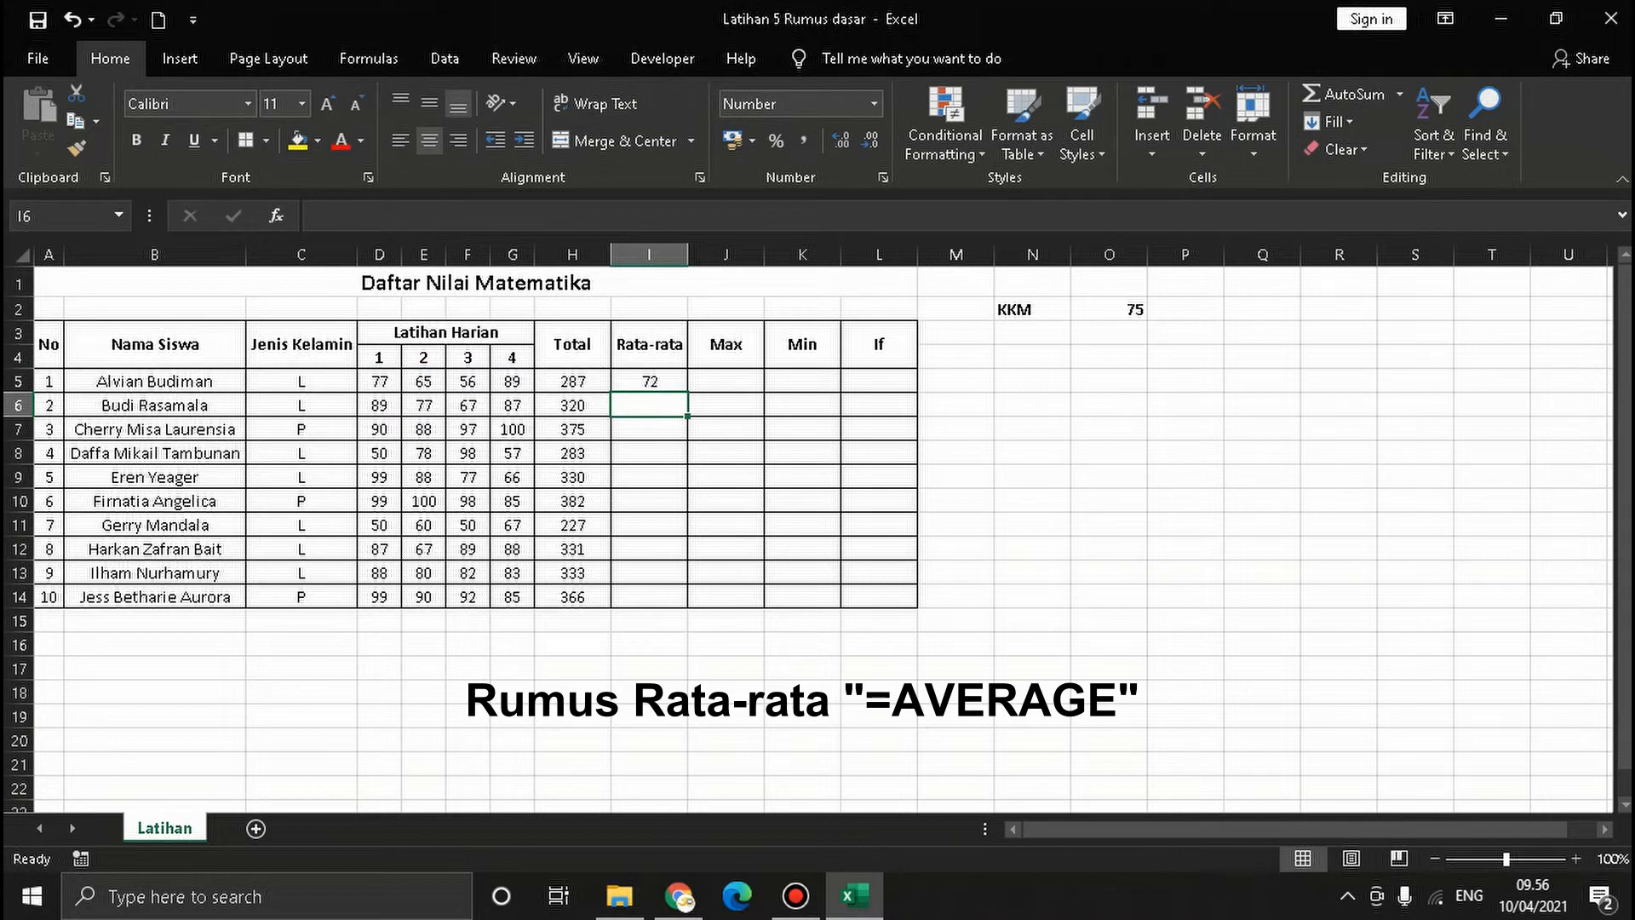
Fill the AVERAGE formula from I5 down the Rata-rata column to I14.
click(649, 381)
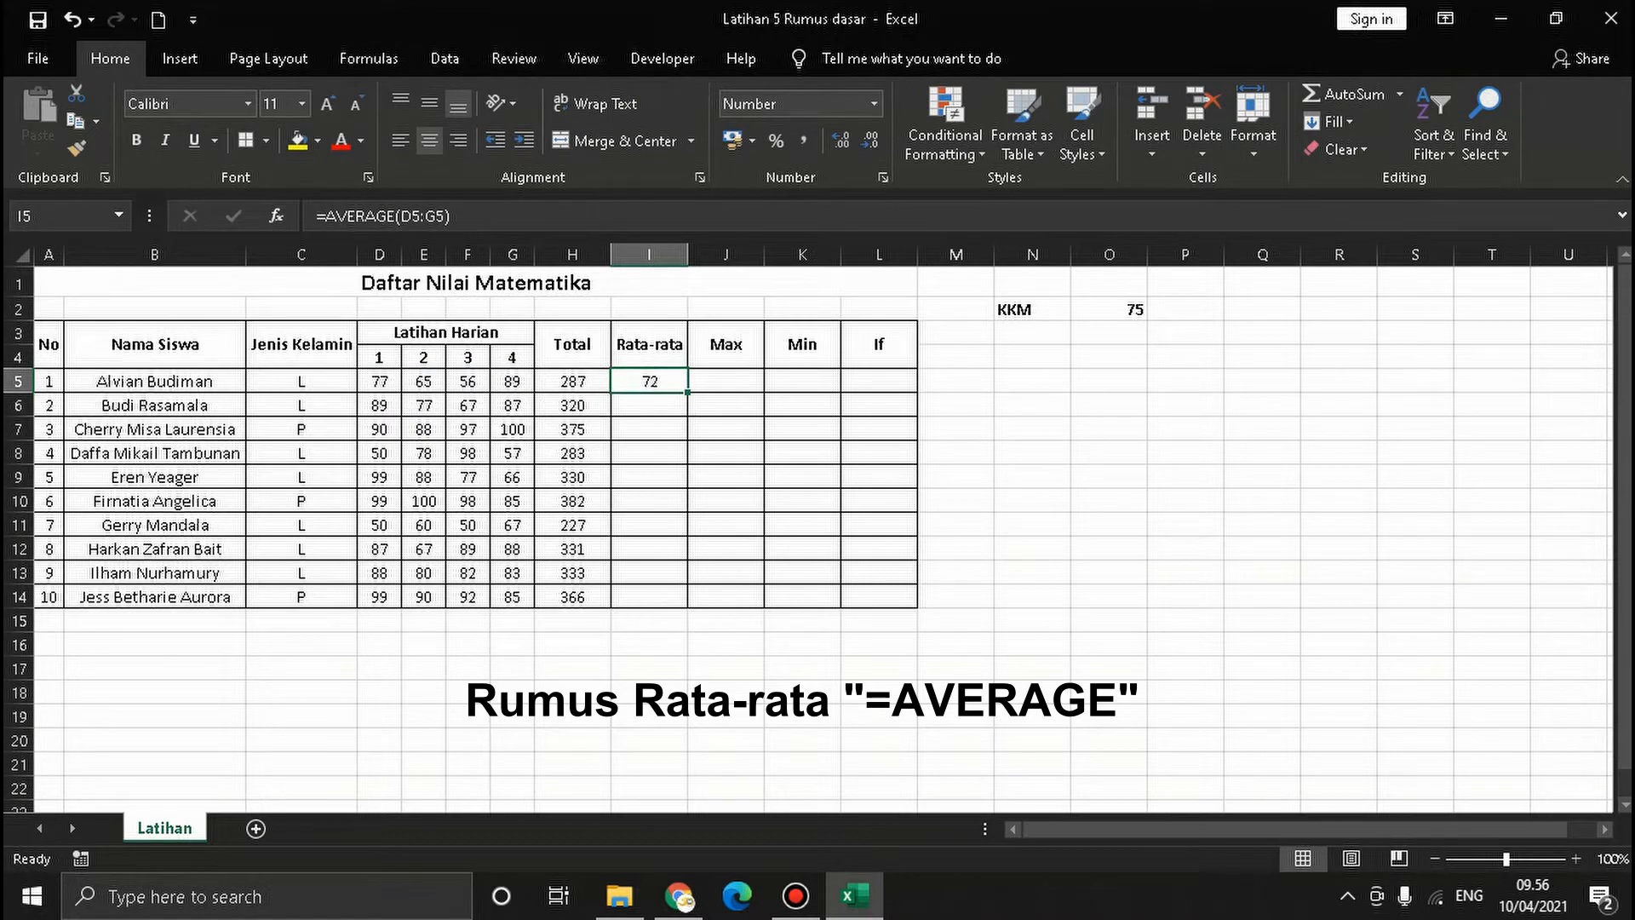
drag(687, 391, 687, 600)
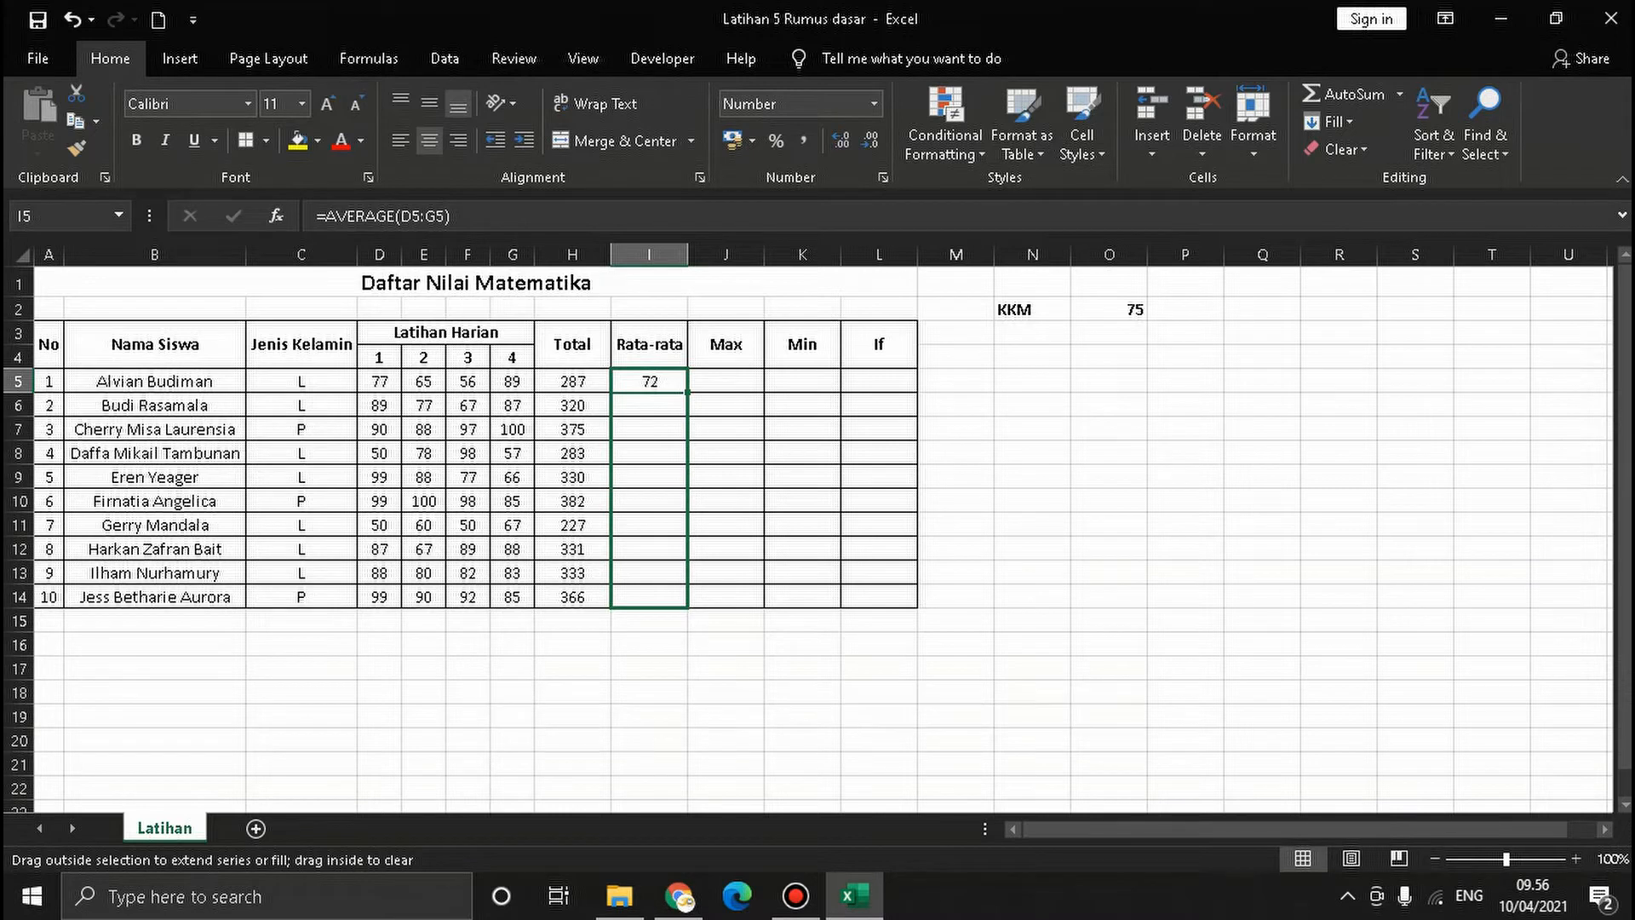
drag(687, 601, 687, 604)
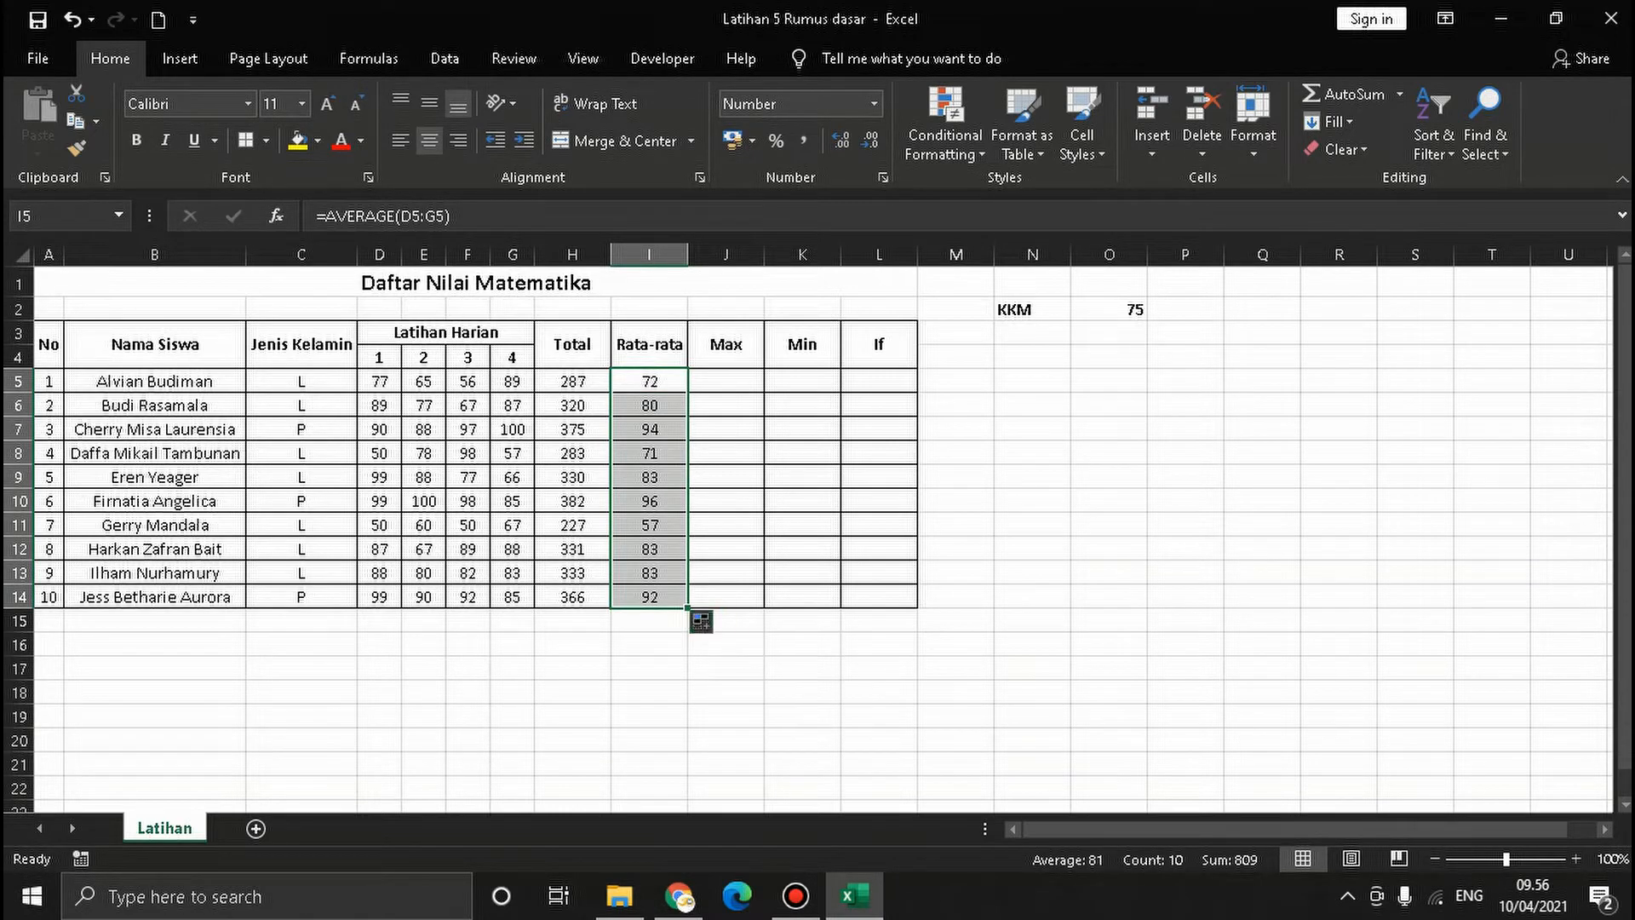
Enter =MAX(D5:G5) in Max cell J5 and fill the formula down the Max column to J14.
click(726, 381)
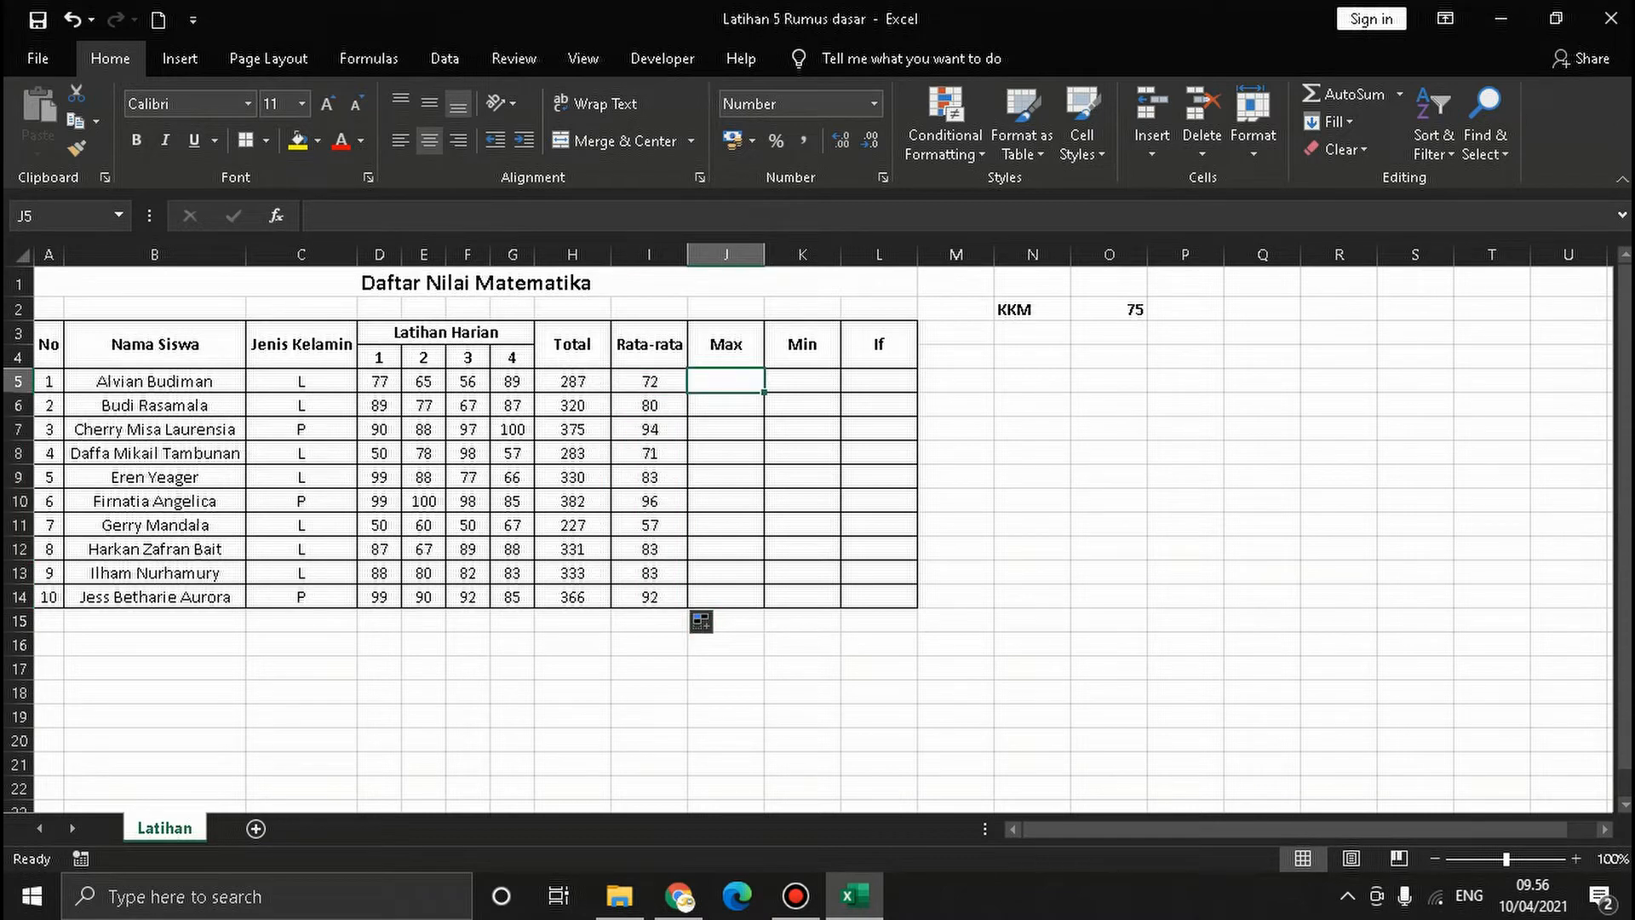
click(379, 382)
click(423, 382)
click(467, 382)
click(512, 382)
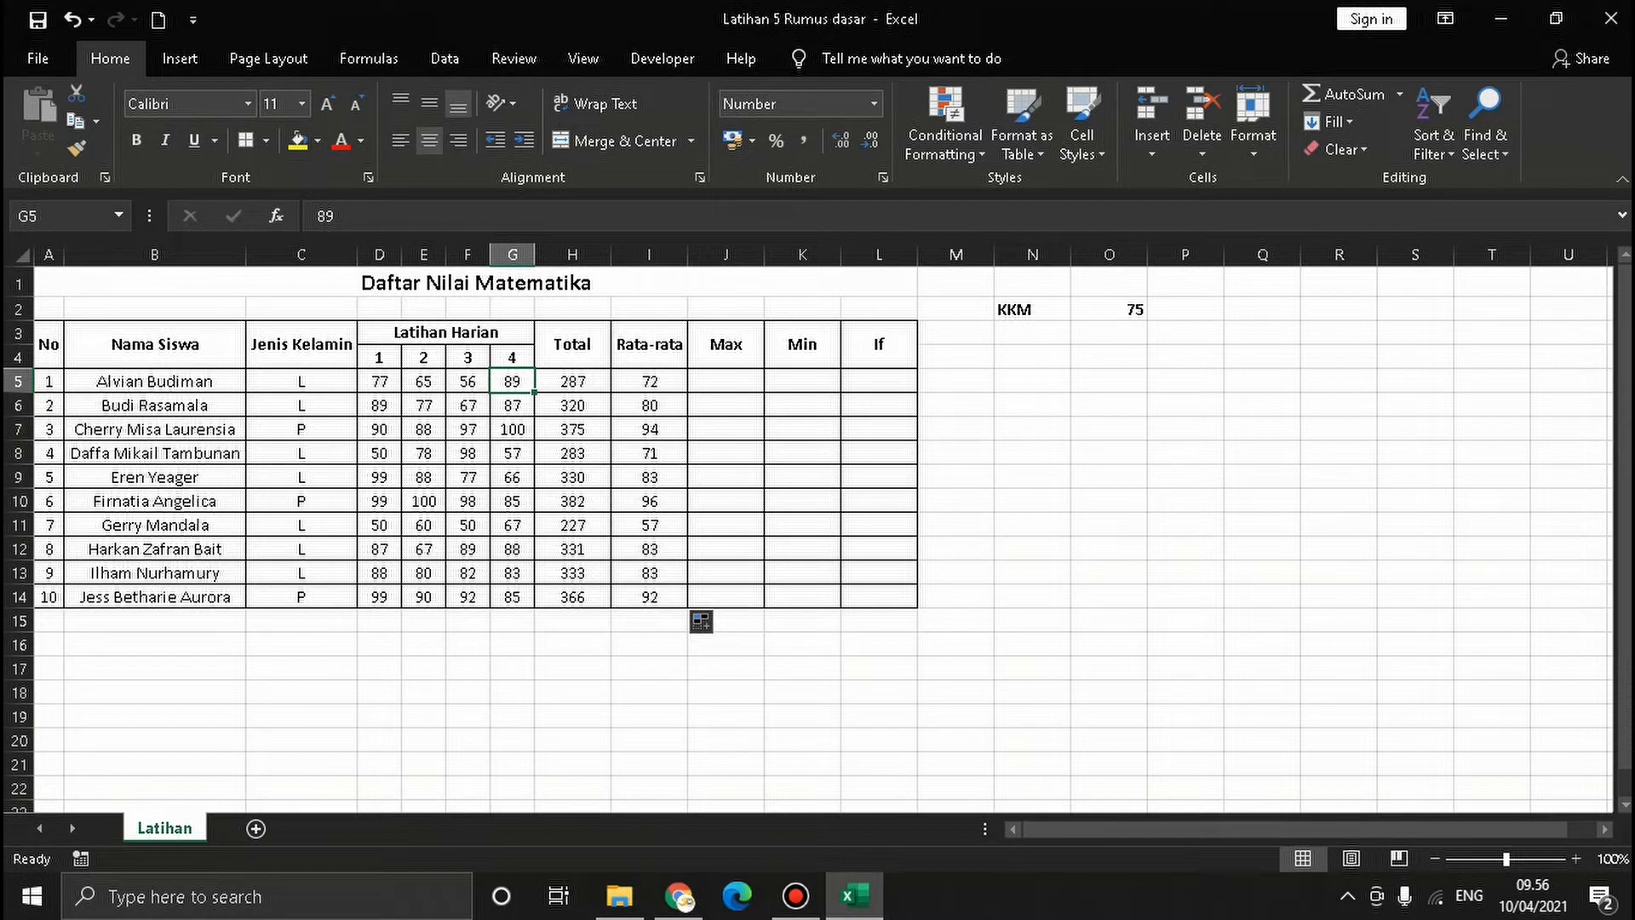
click(726, 382)
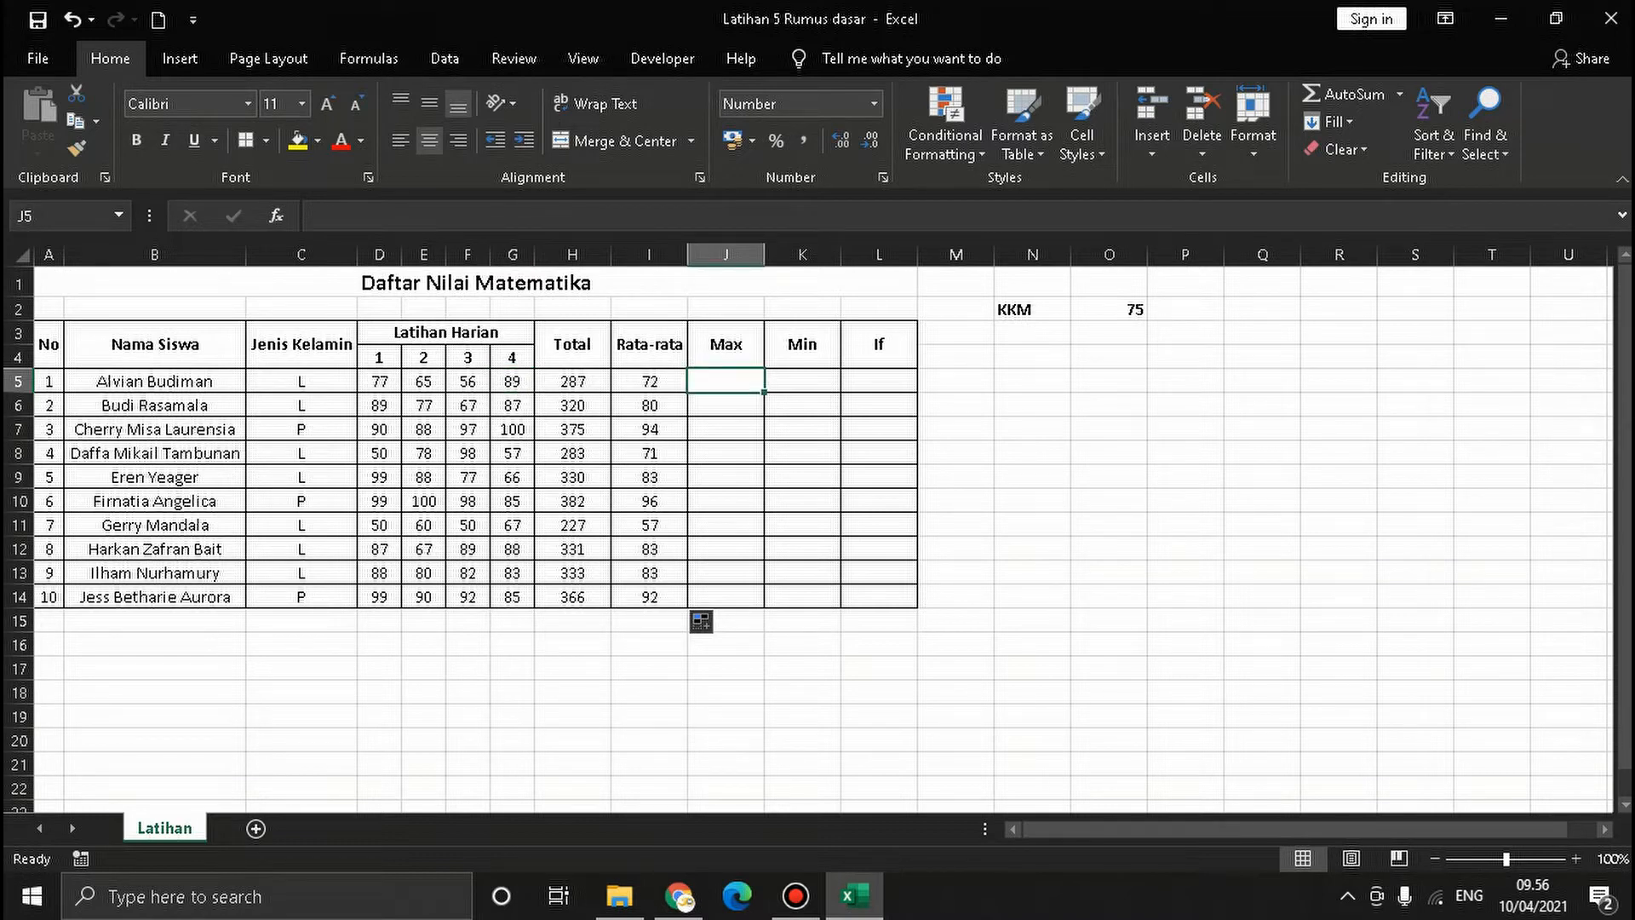
text(=)
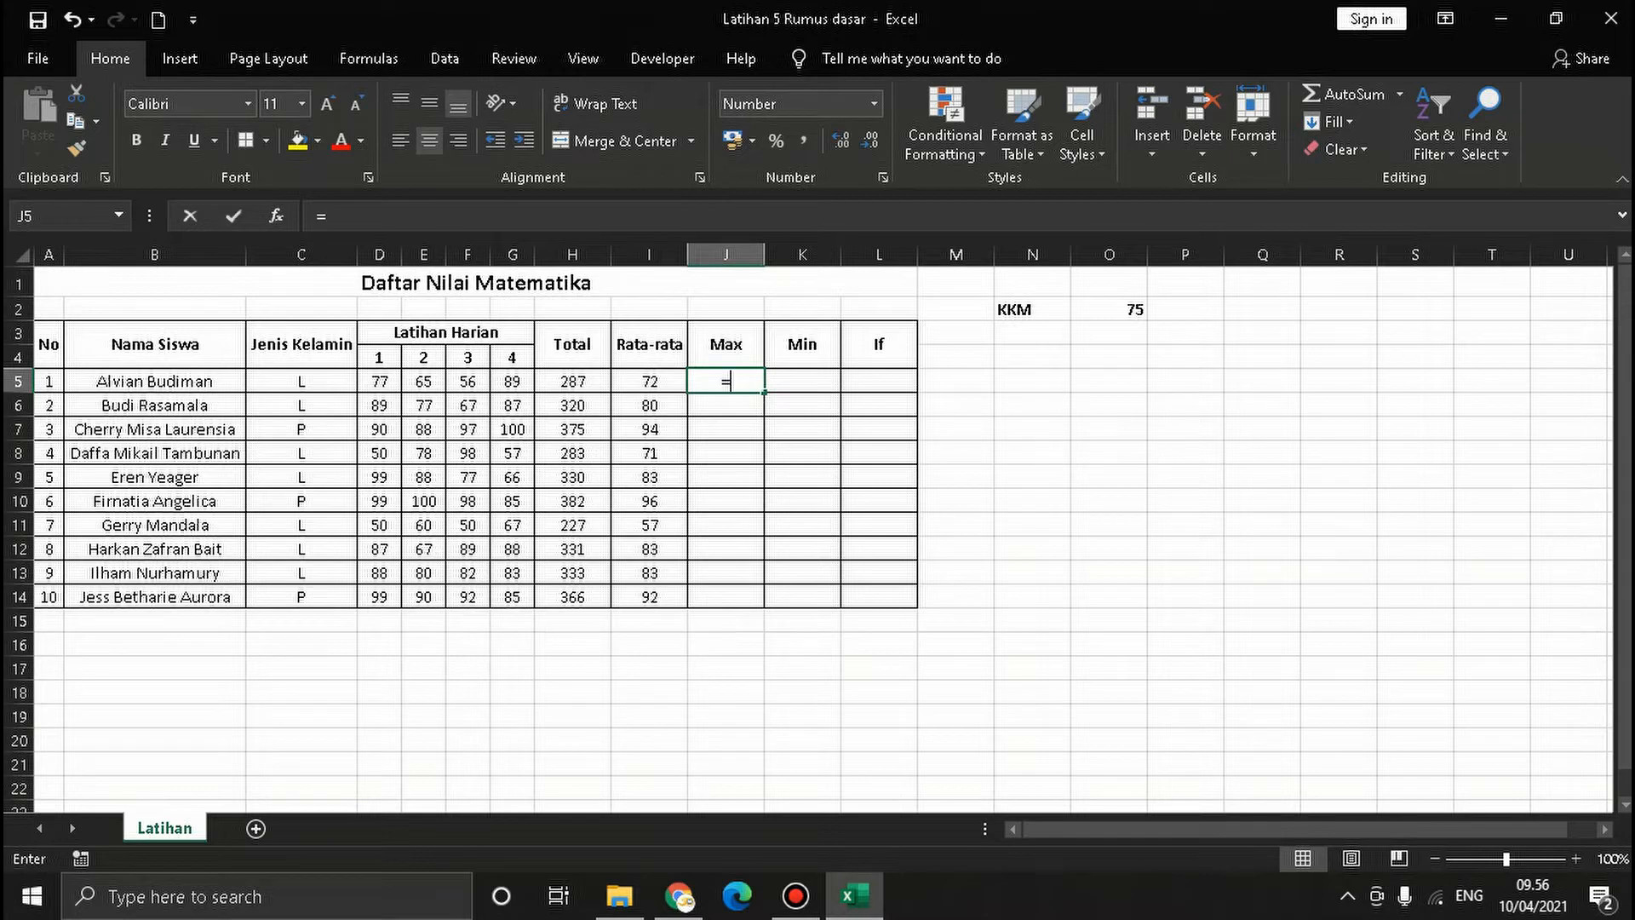
text(max)
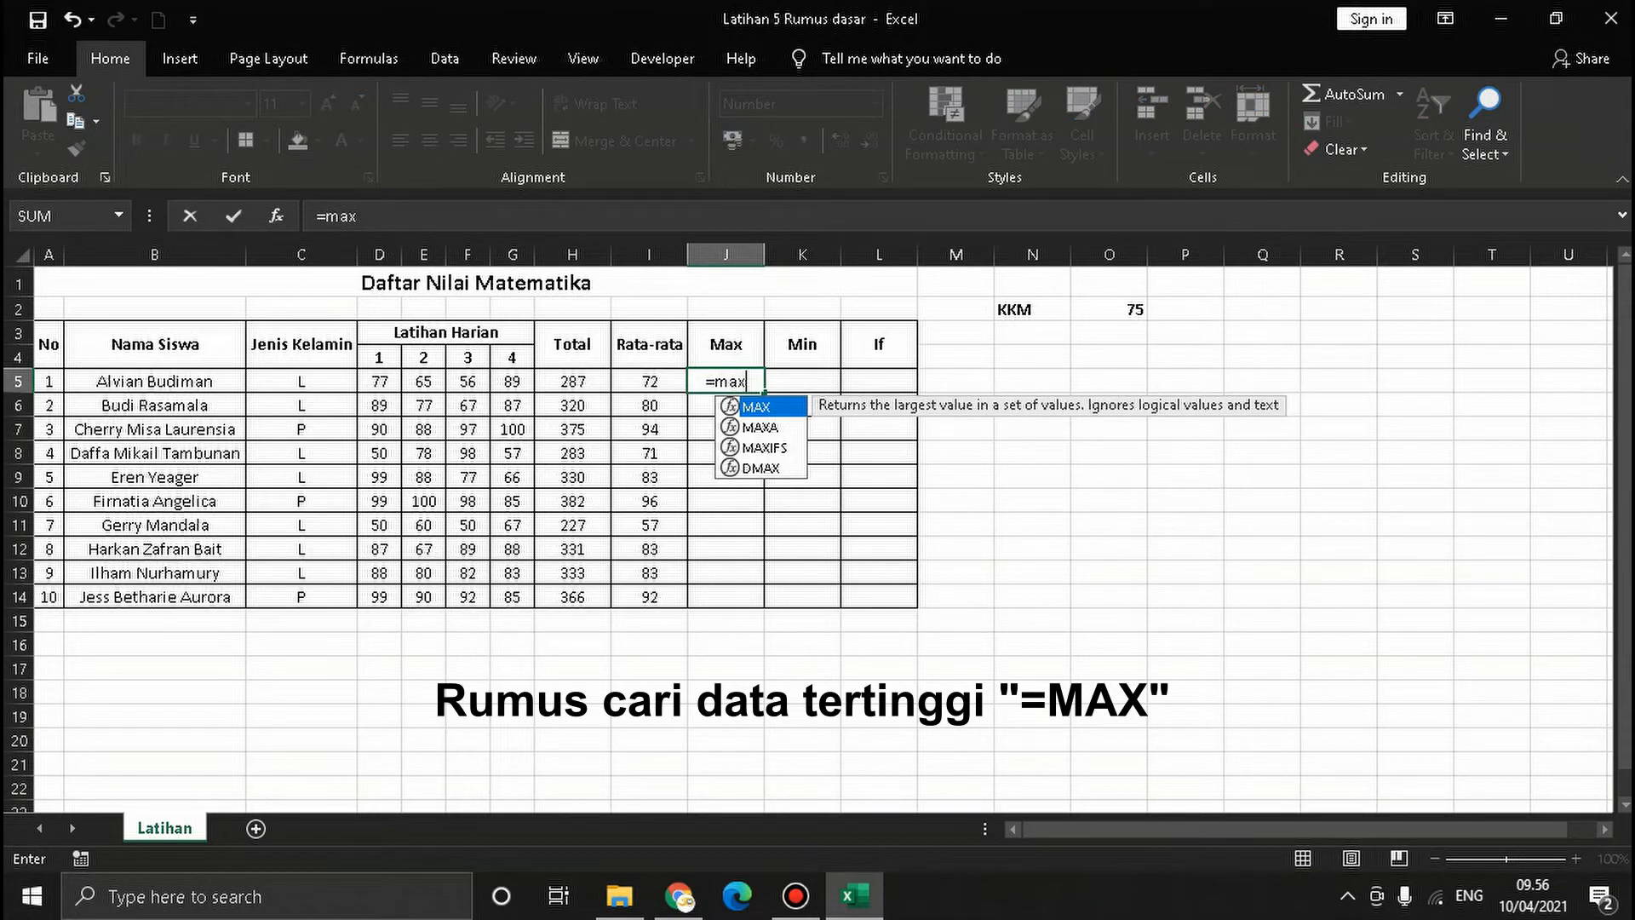
key(Tab)
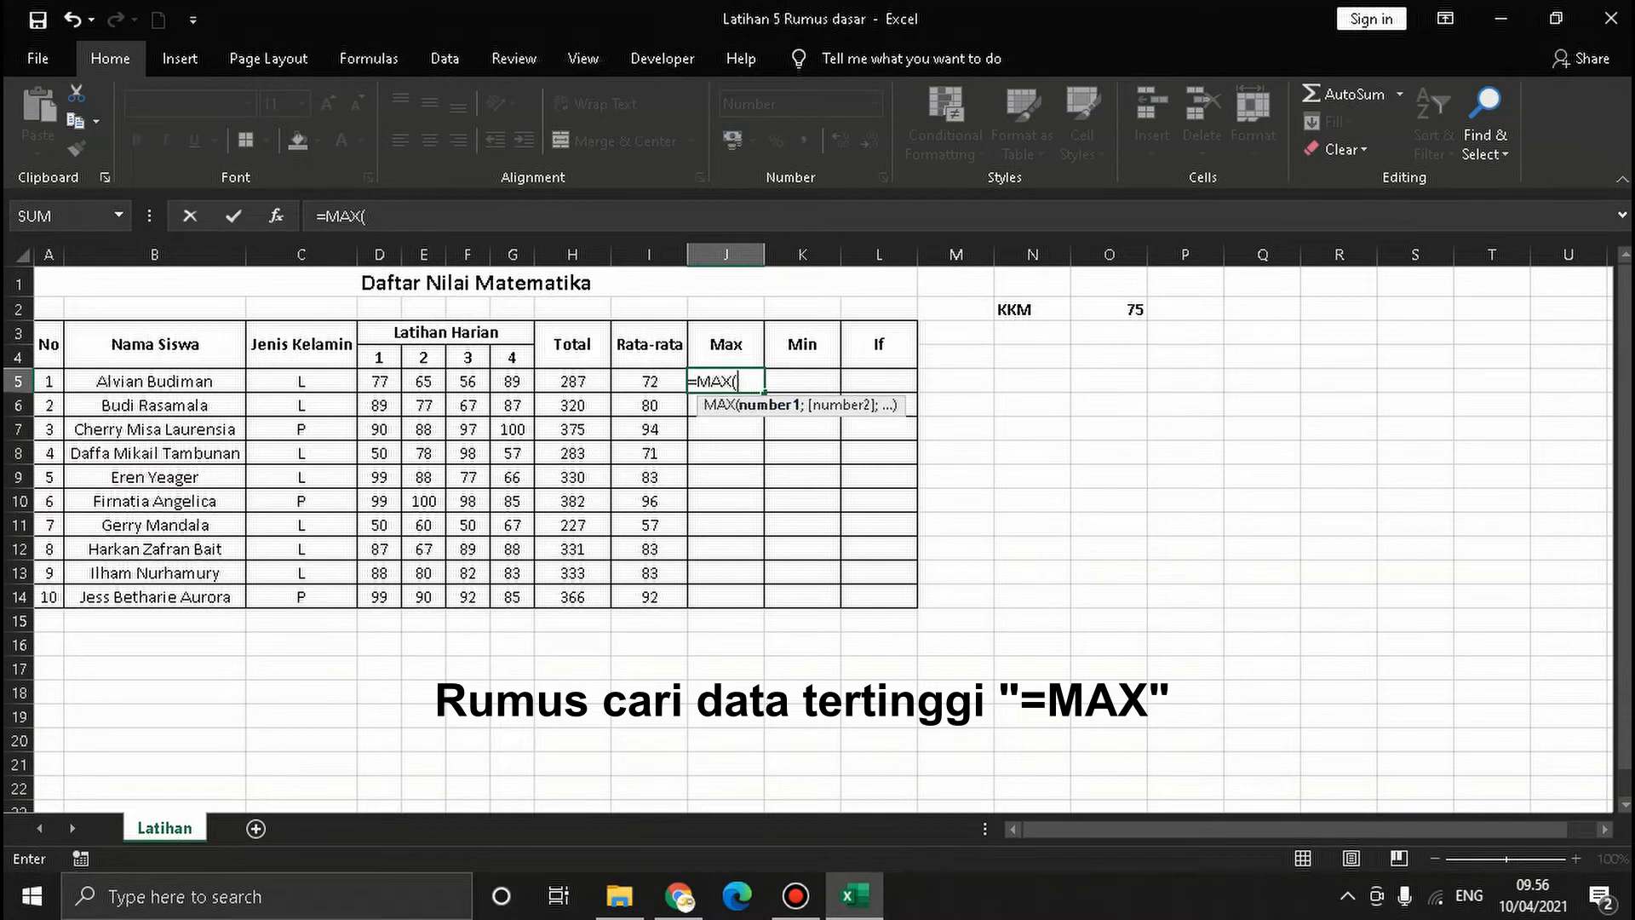
drag(379, 382, 513, 382)
key(Return)
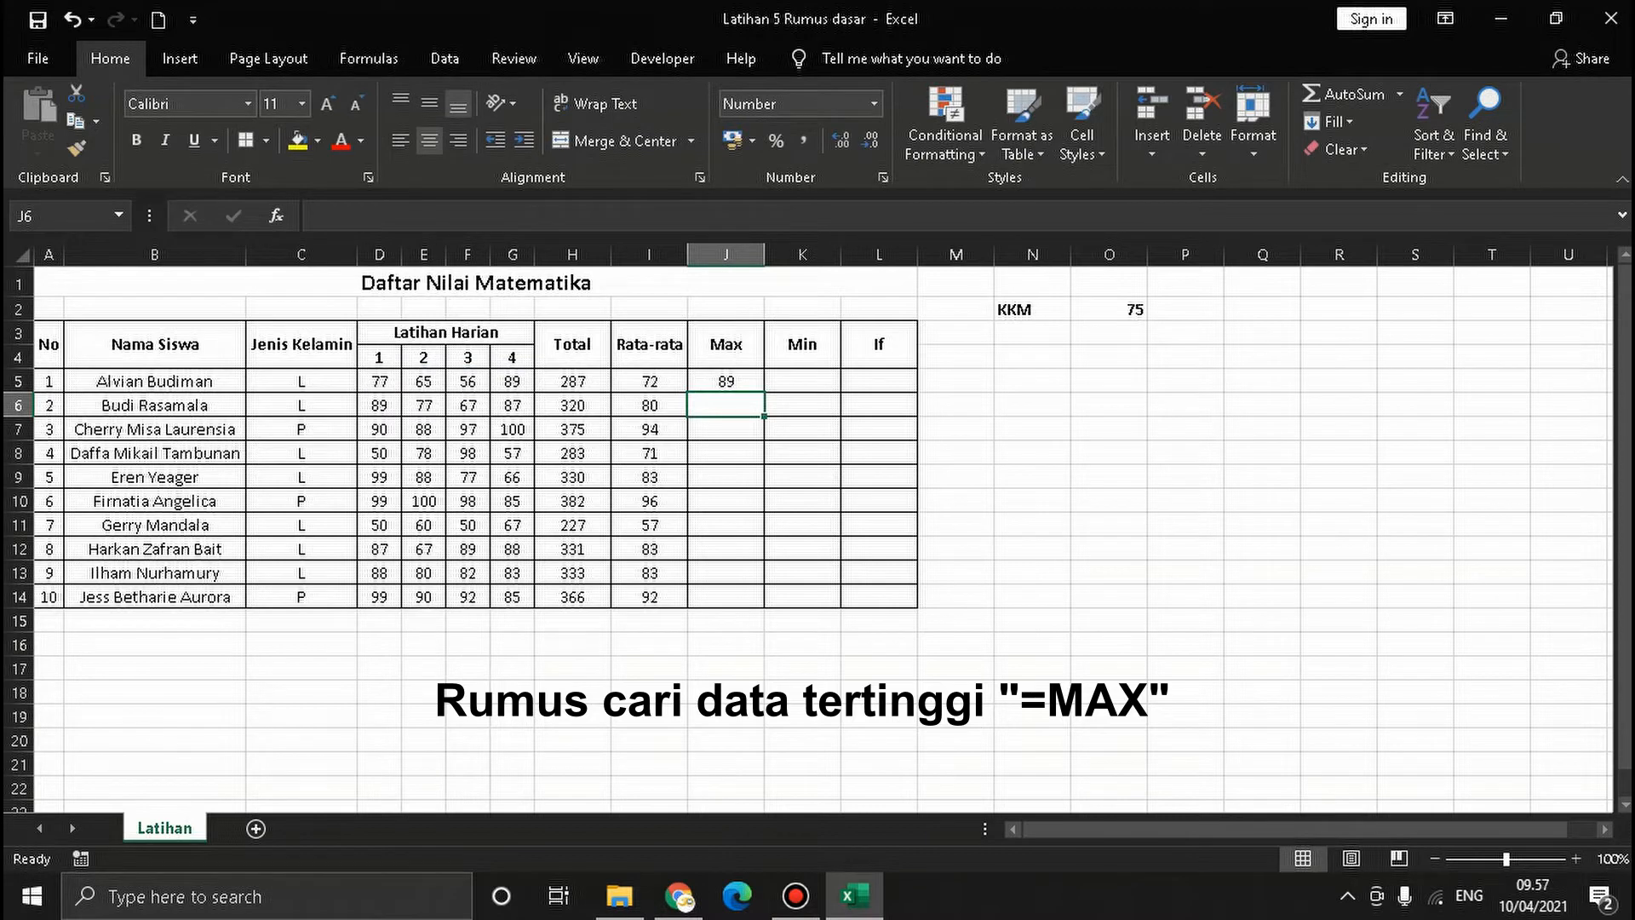
click(725, 382)
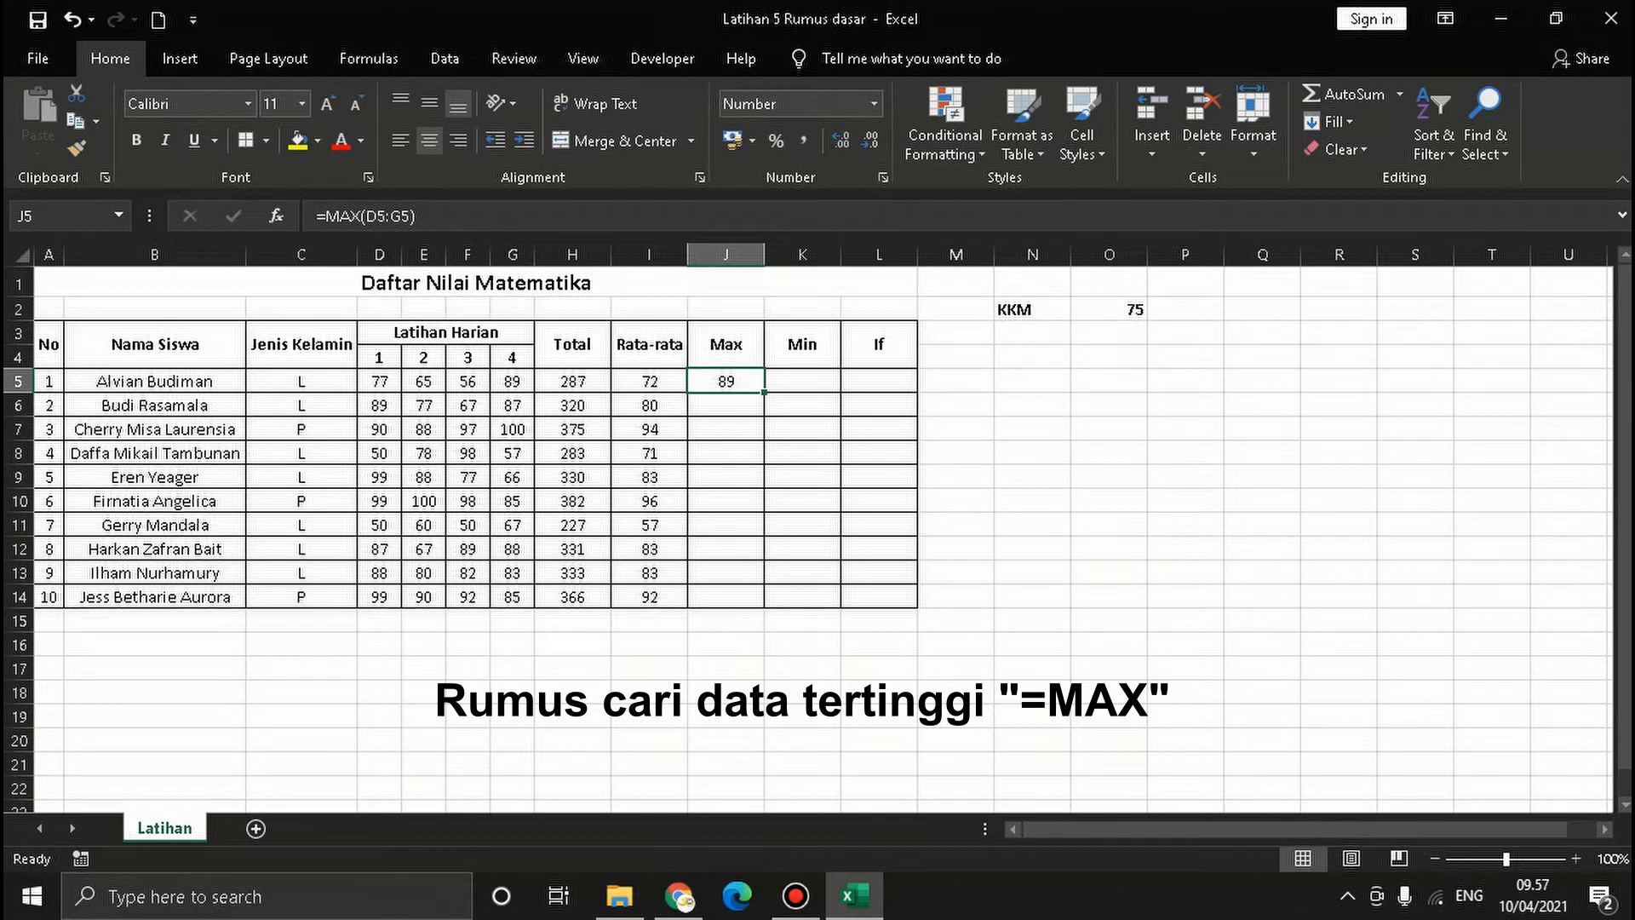
drag(763, 393, 756, 599)
Enter =MIN(D5:G5) in Min cell K5 and fill the formula down the Min column to K14.
click(802, 381)
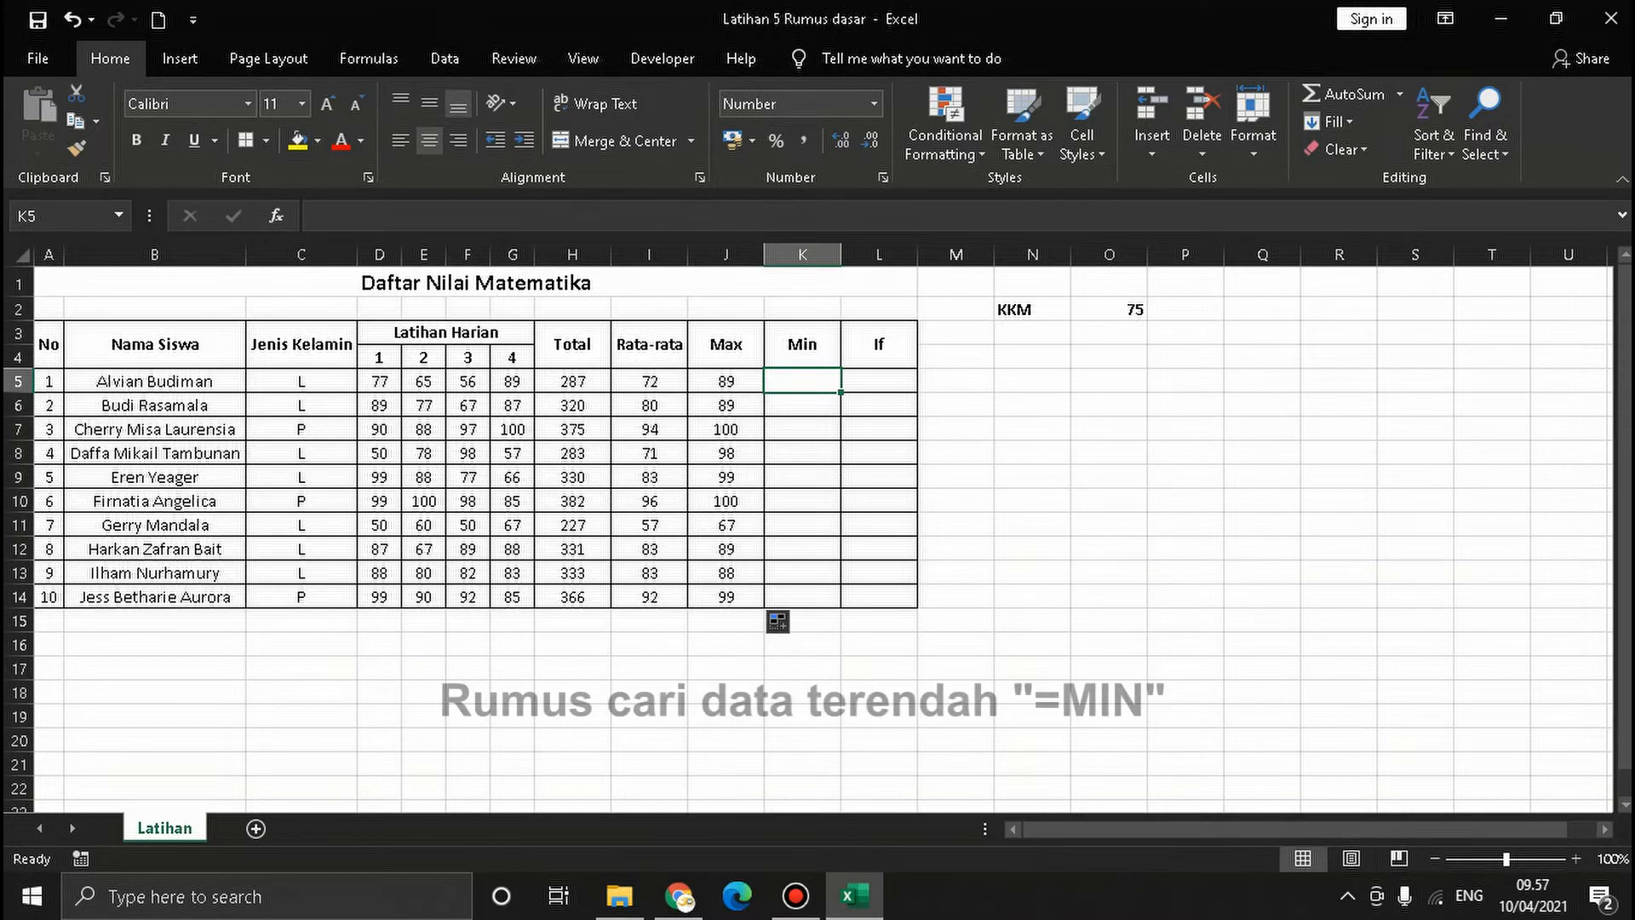
text(=min)
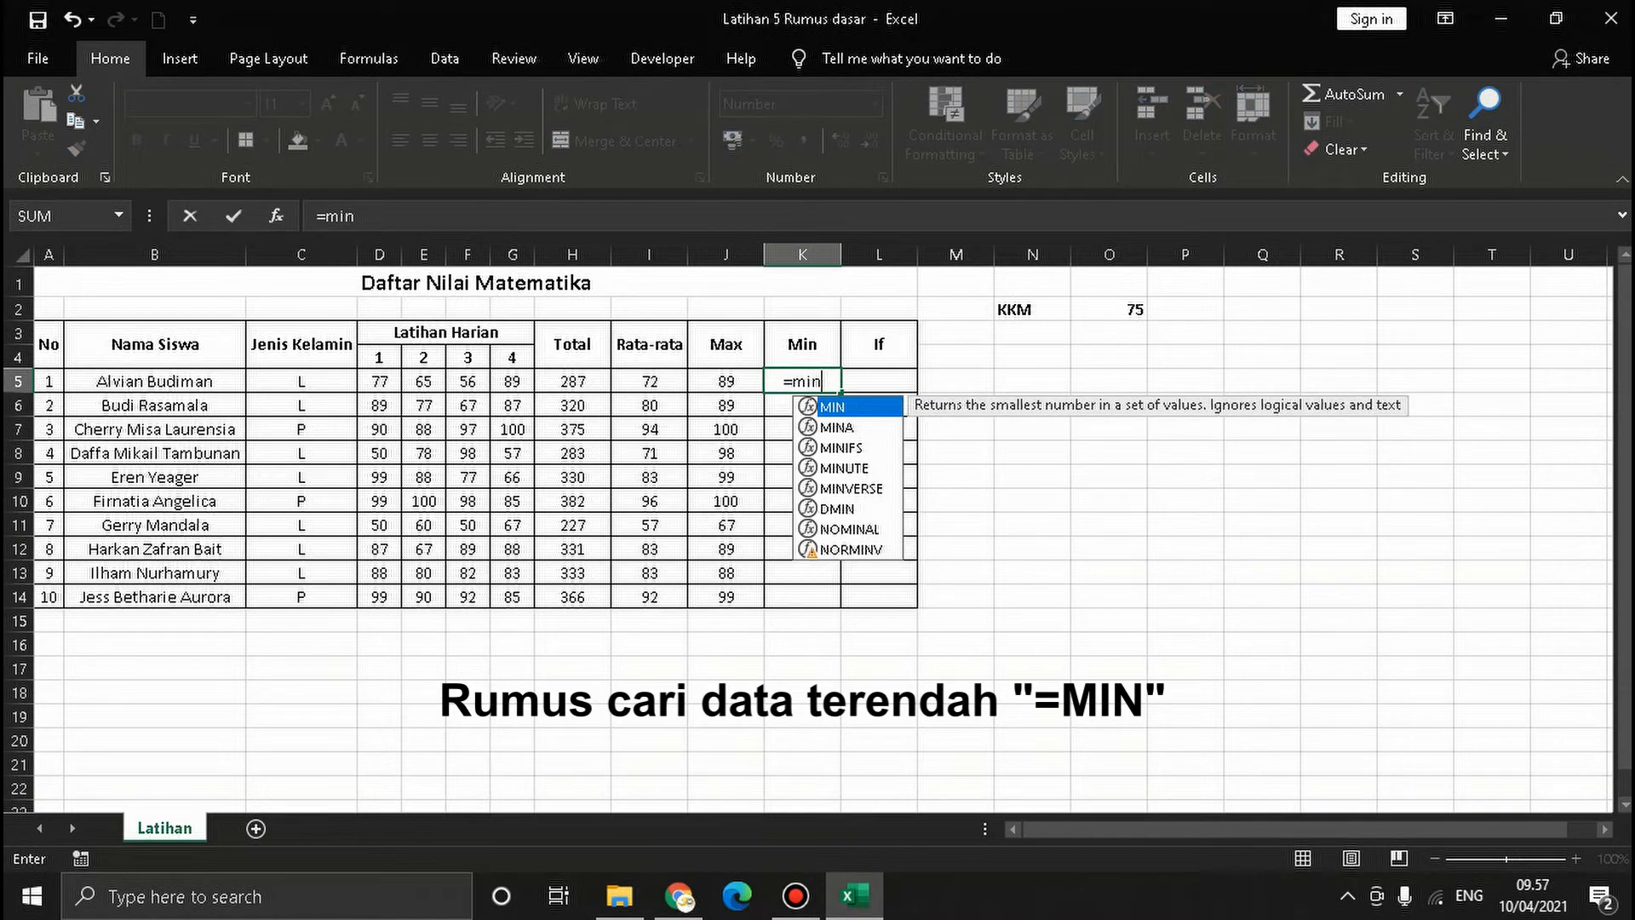
key(Tab)
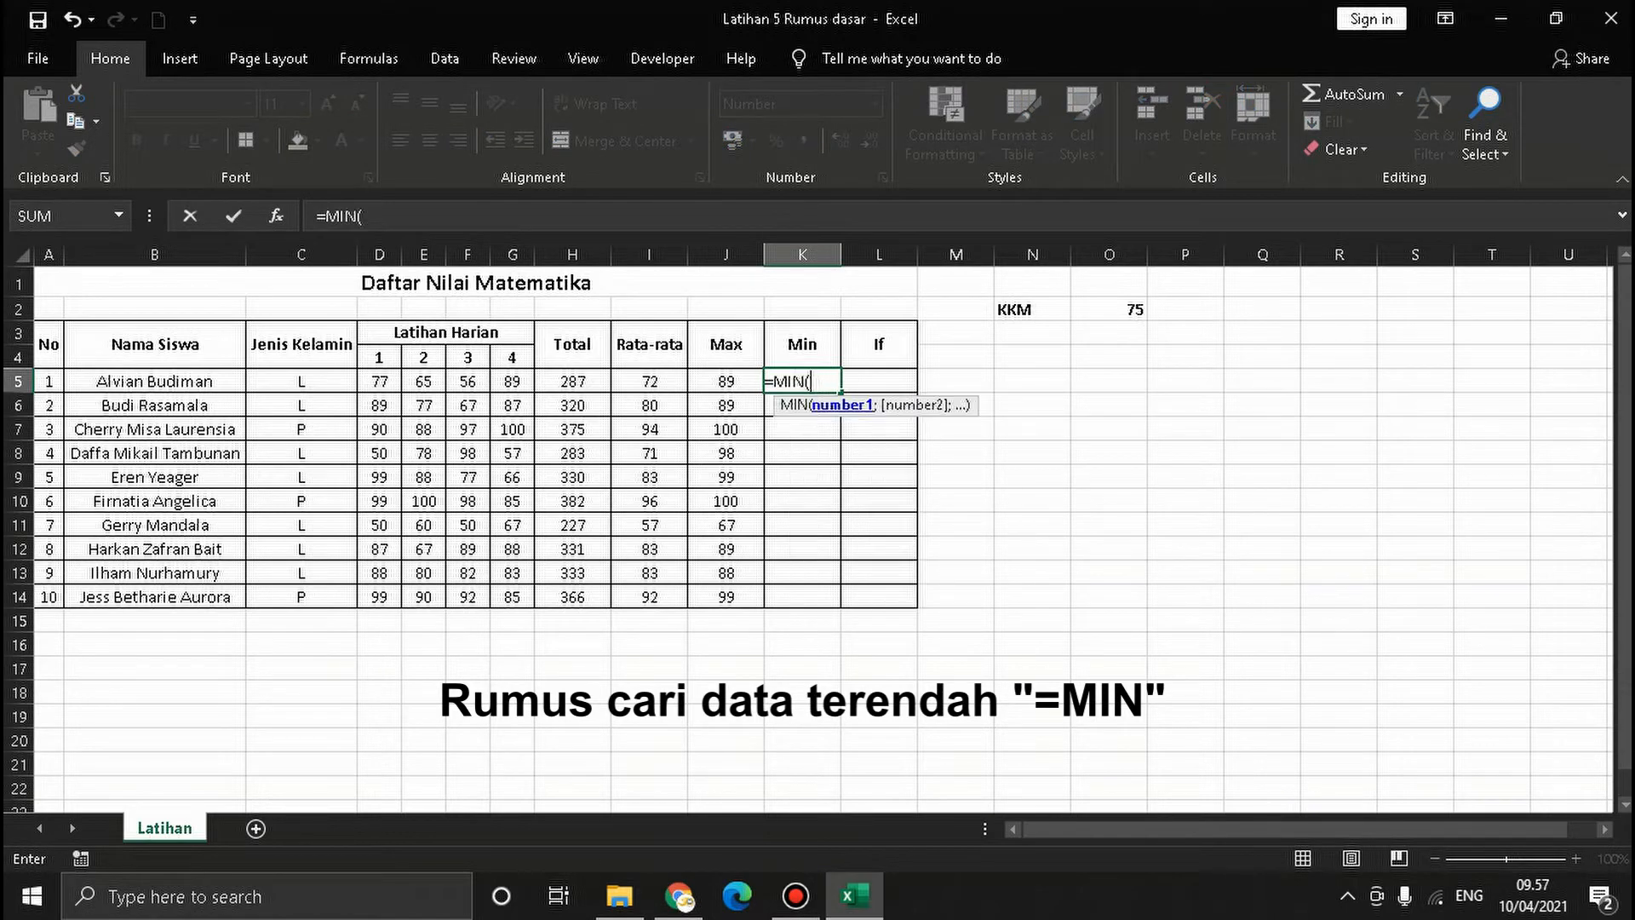
drag(379, 380, 512, 381)
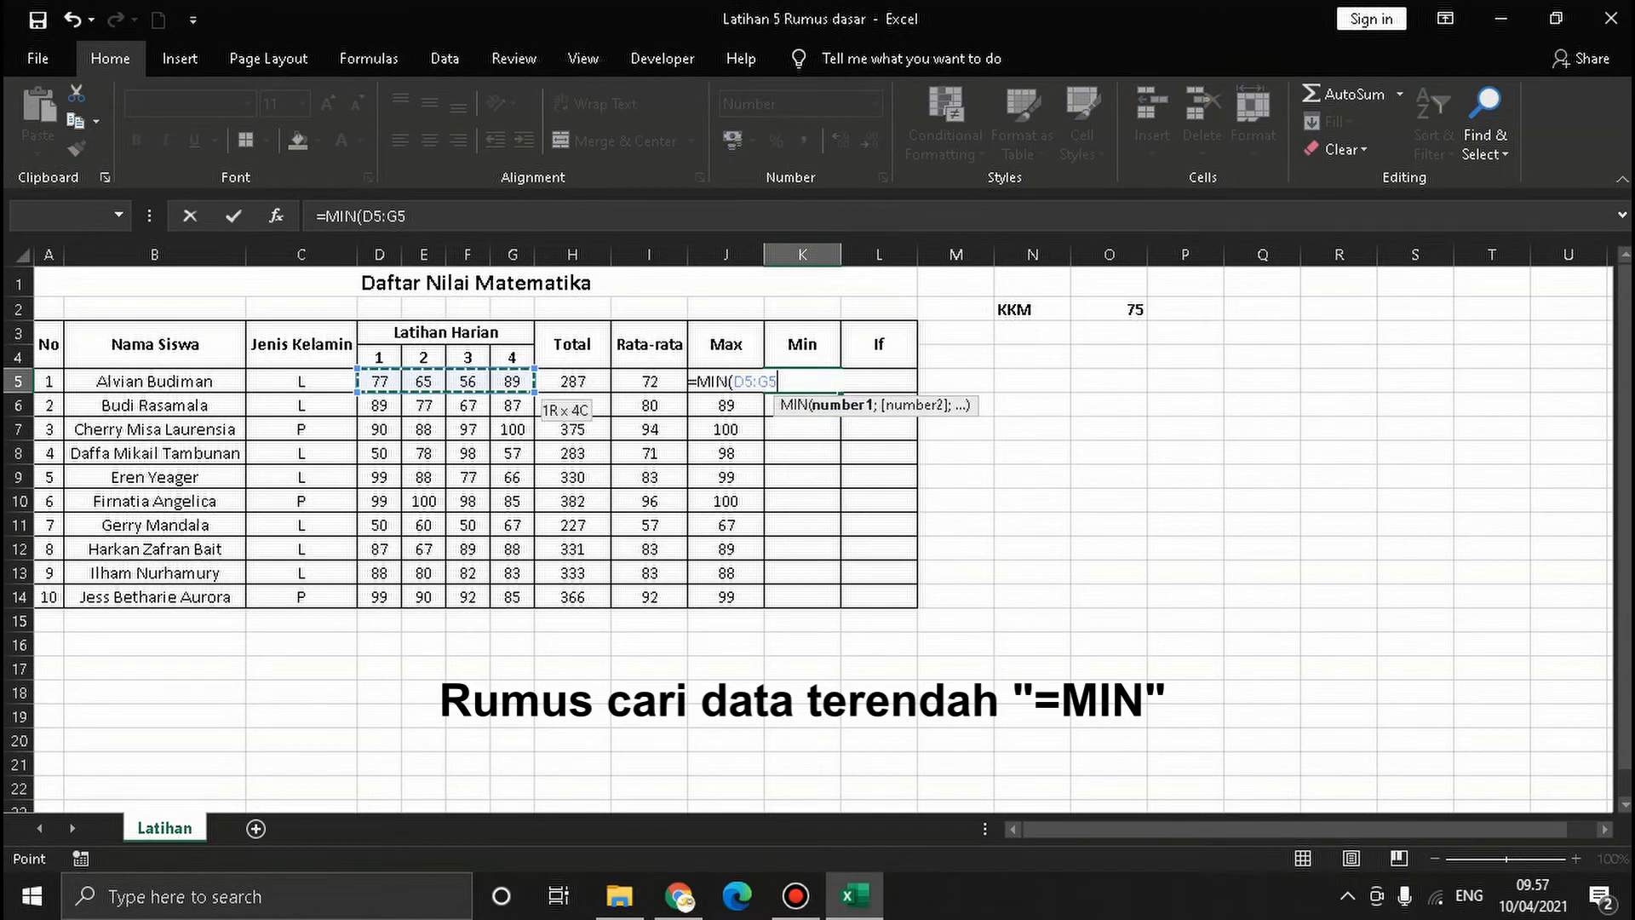
key(Return)
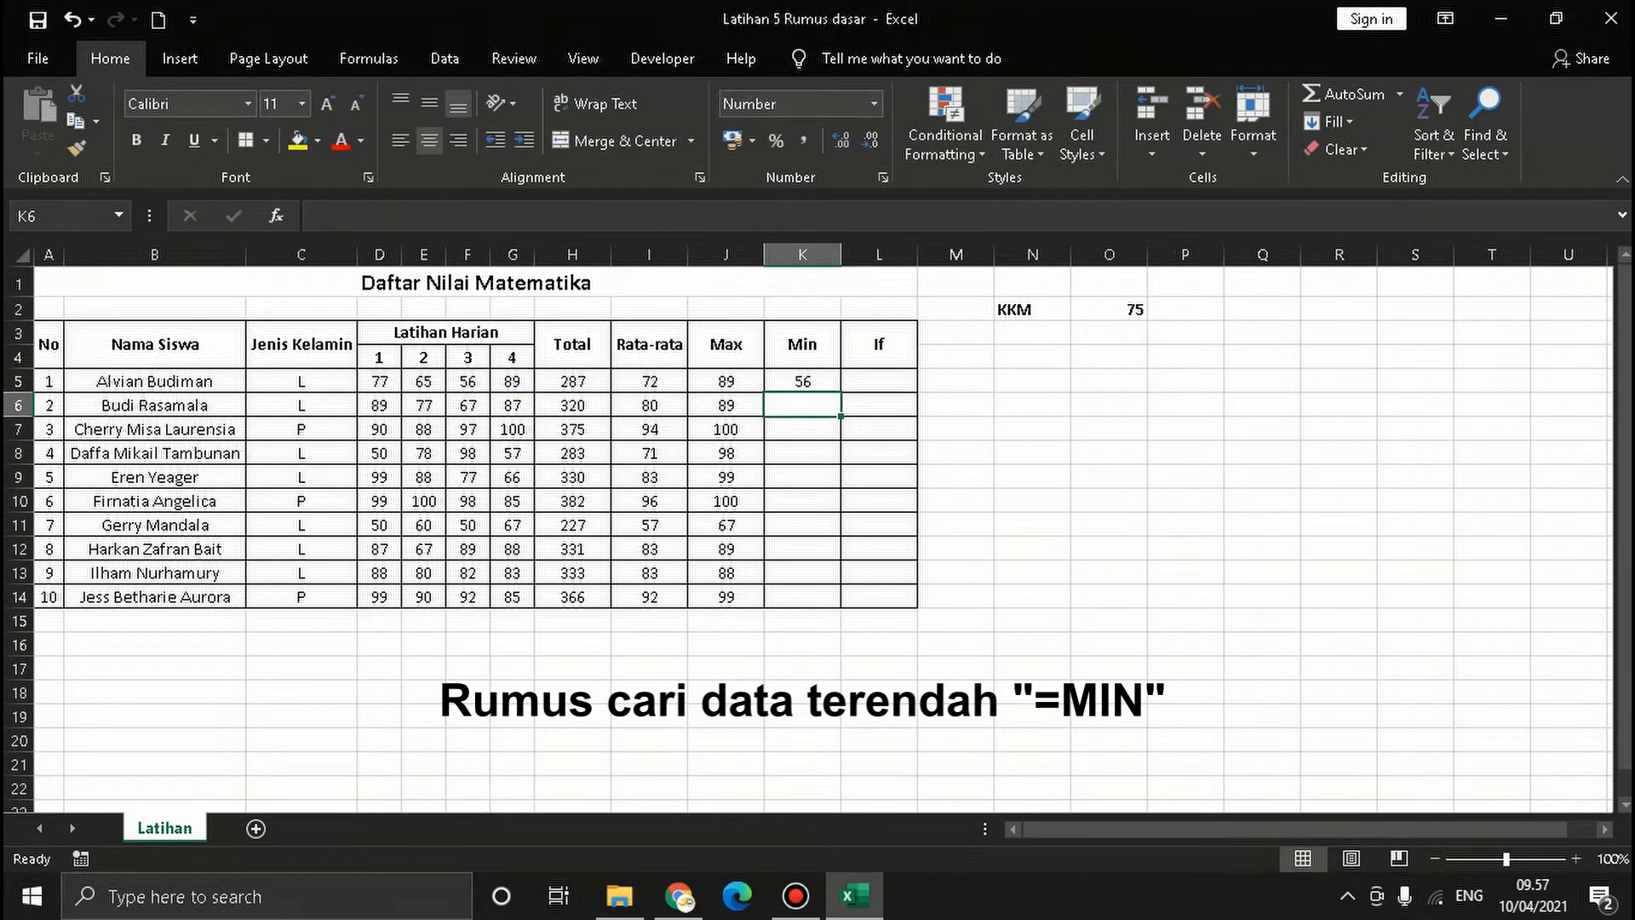
click(802, 382)
drag(840, 391, 818, 600)
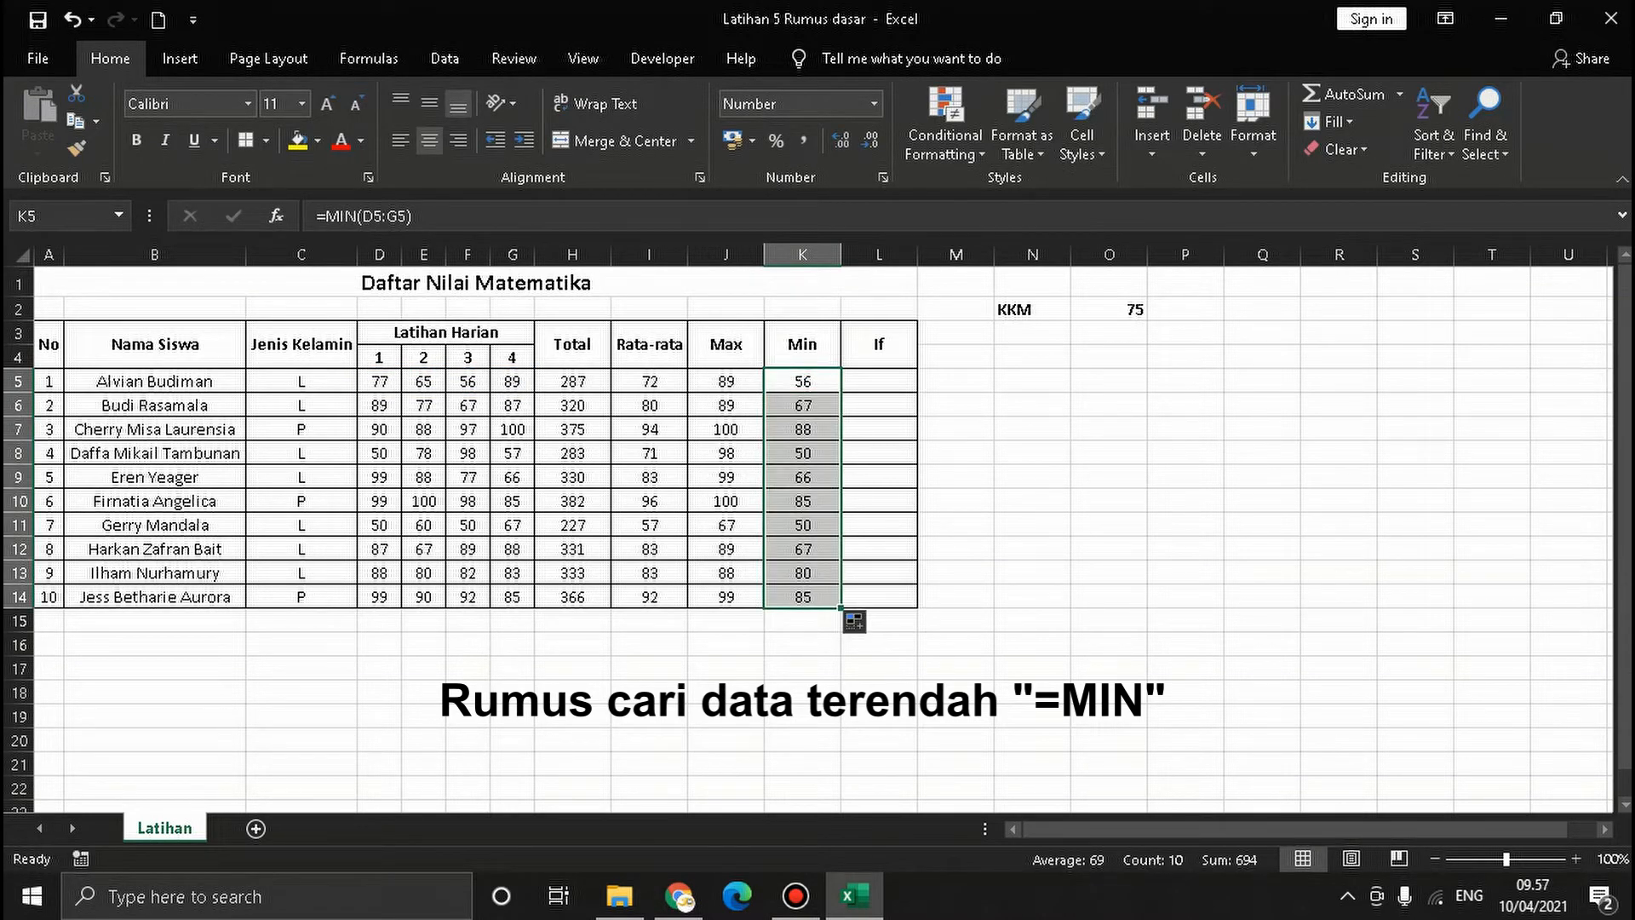
click(802, 669)
Review the Total, Rata-rata, Max and Min headers together with their formulas in cells H5 to K5.
click(572, 344)
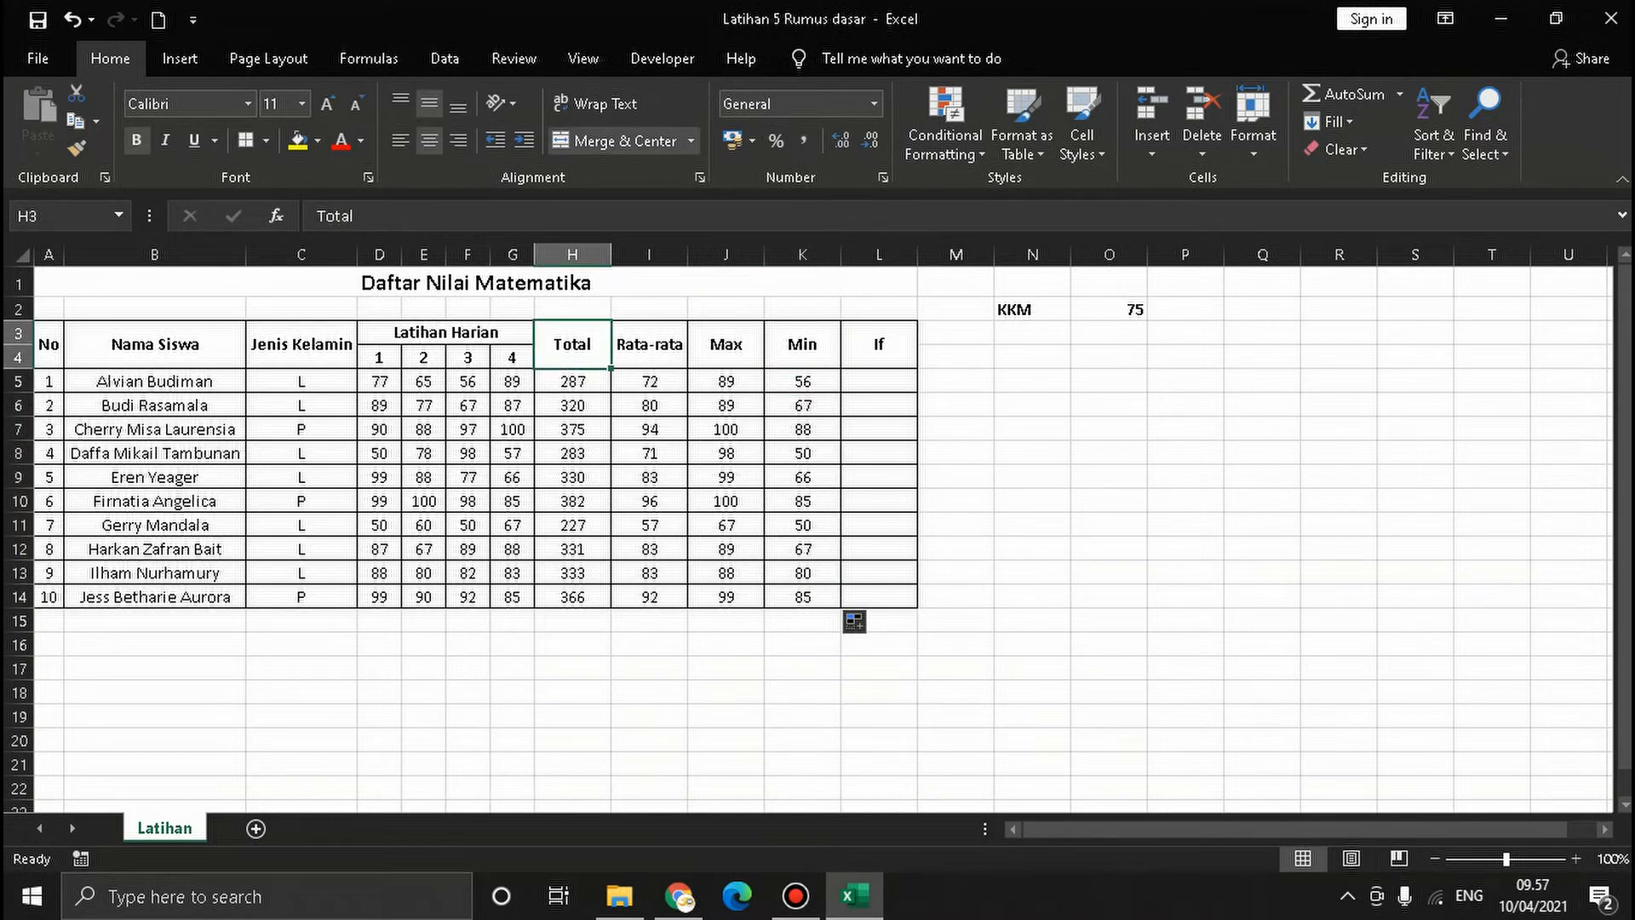
click(572, 381)
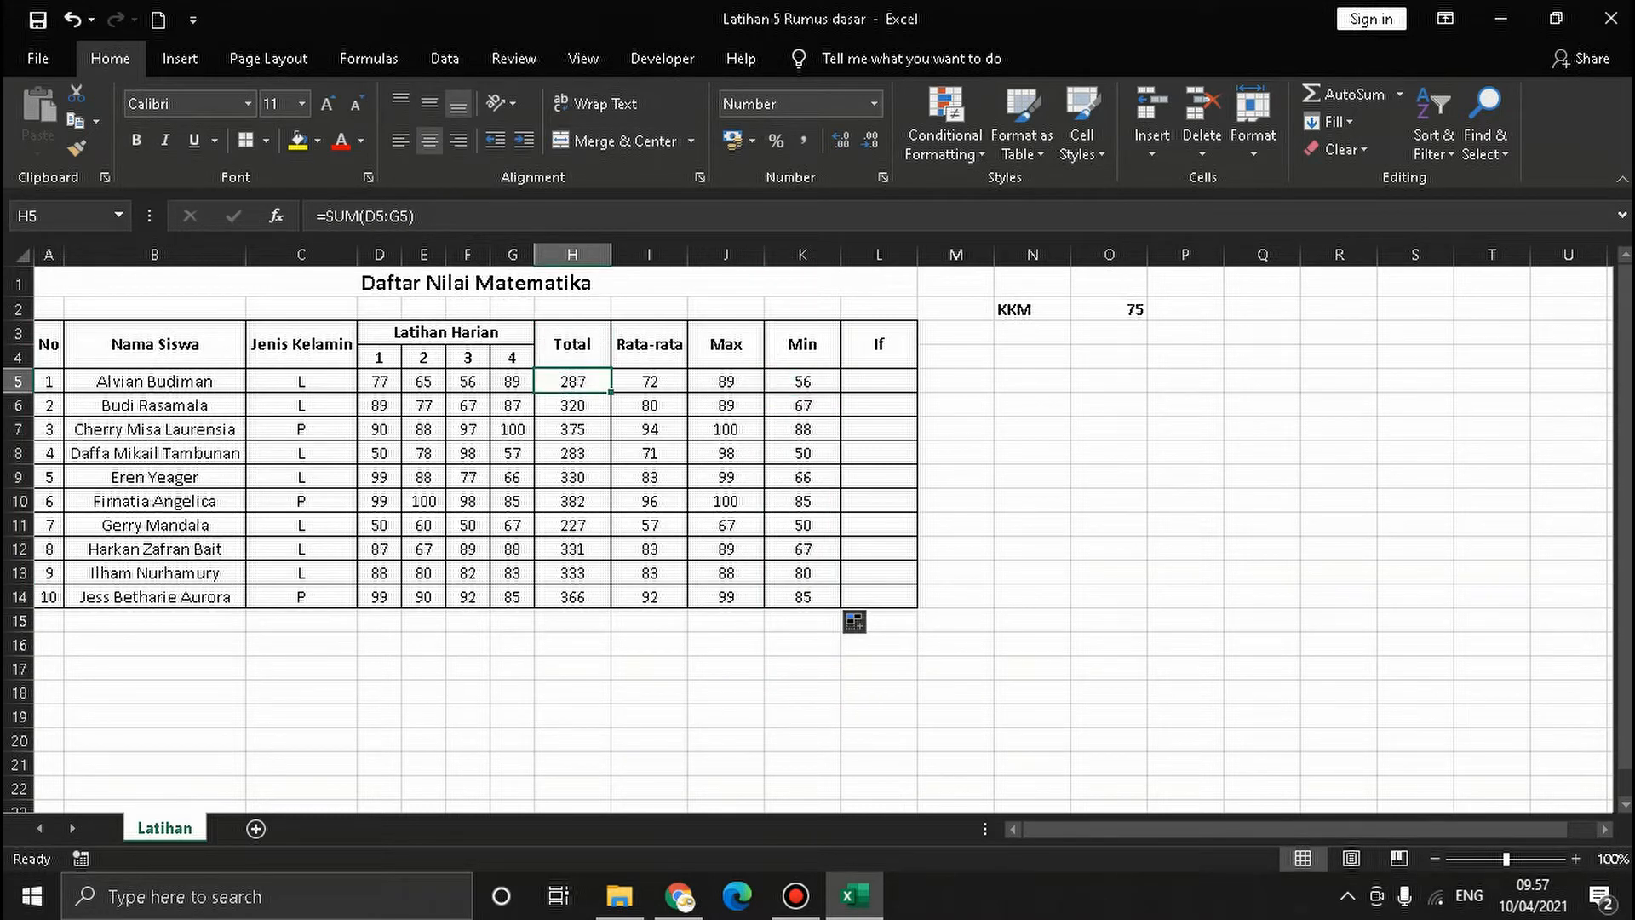
click(649, 344)
click(649, 382)
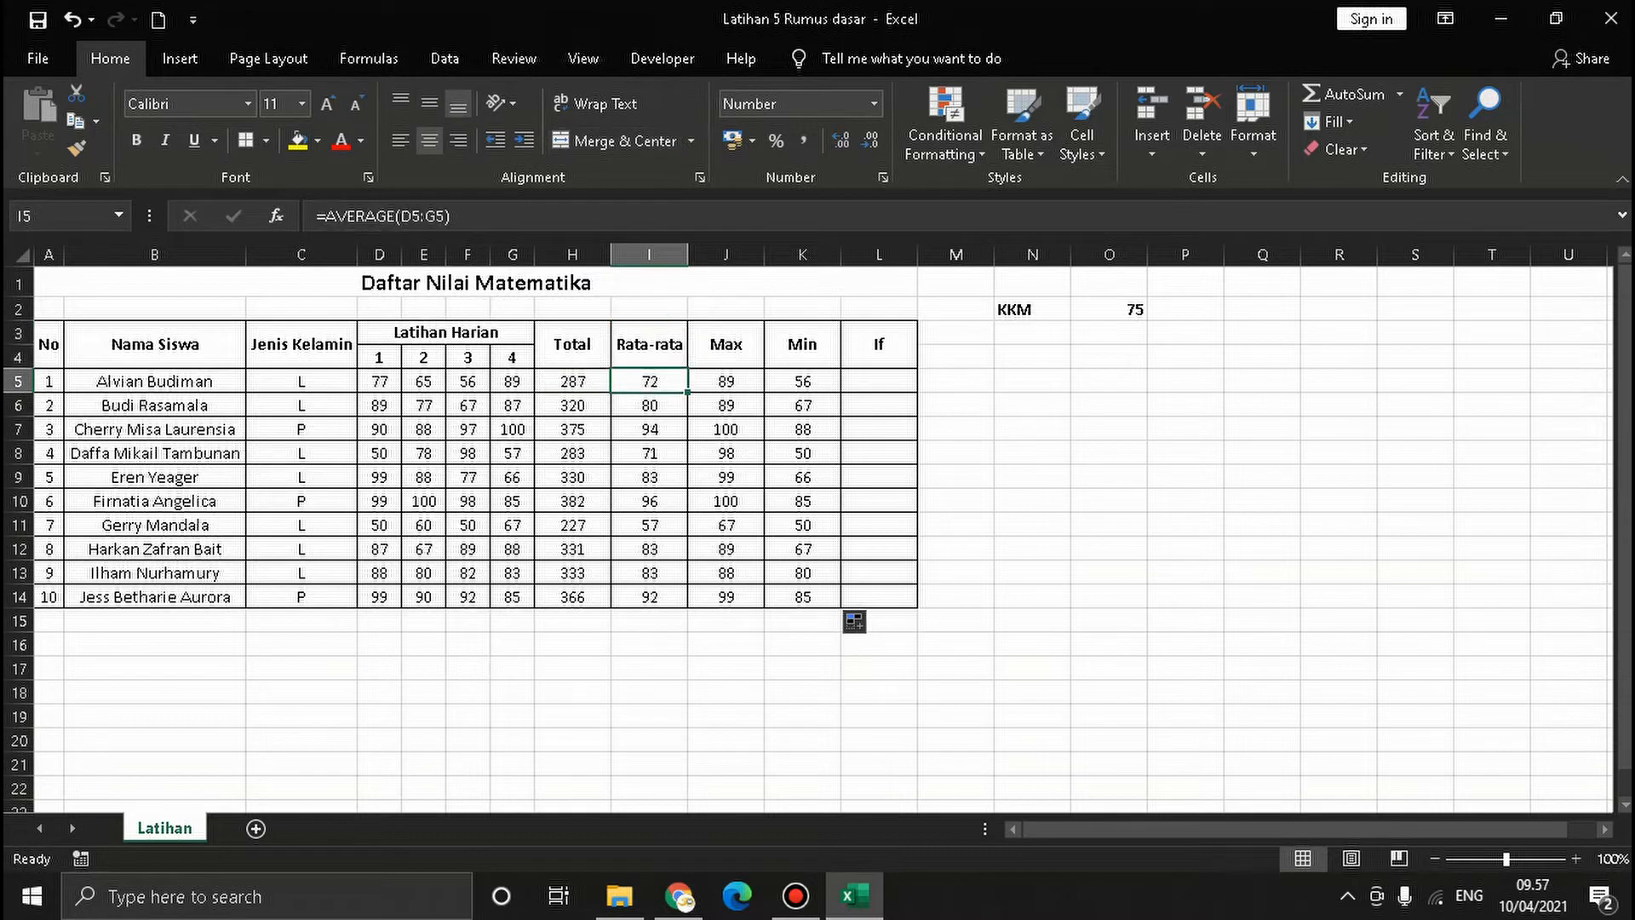
click(725, 345)
click(725, 382)
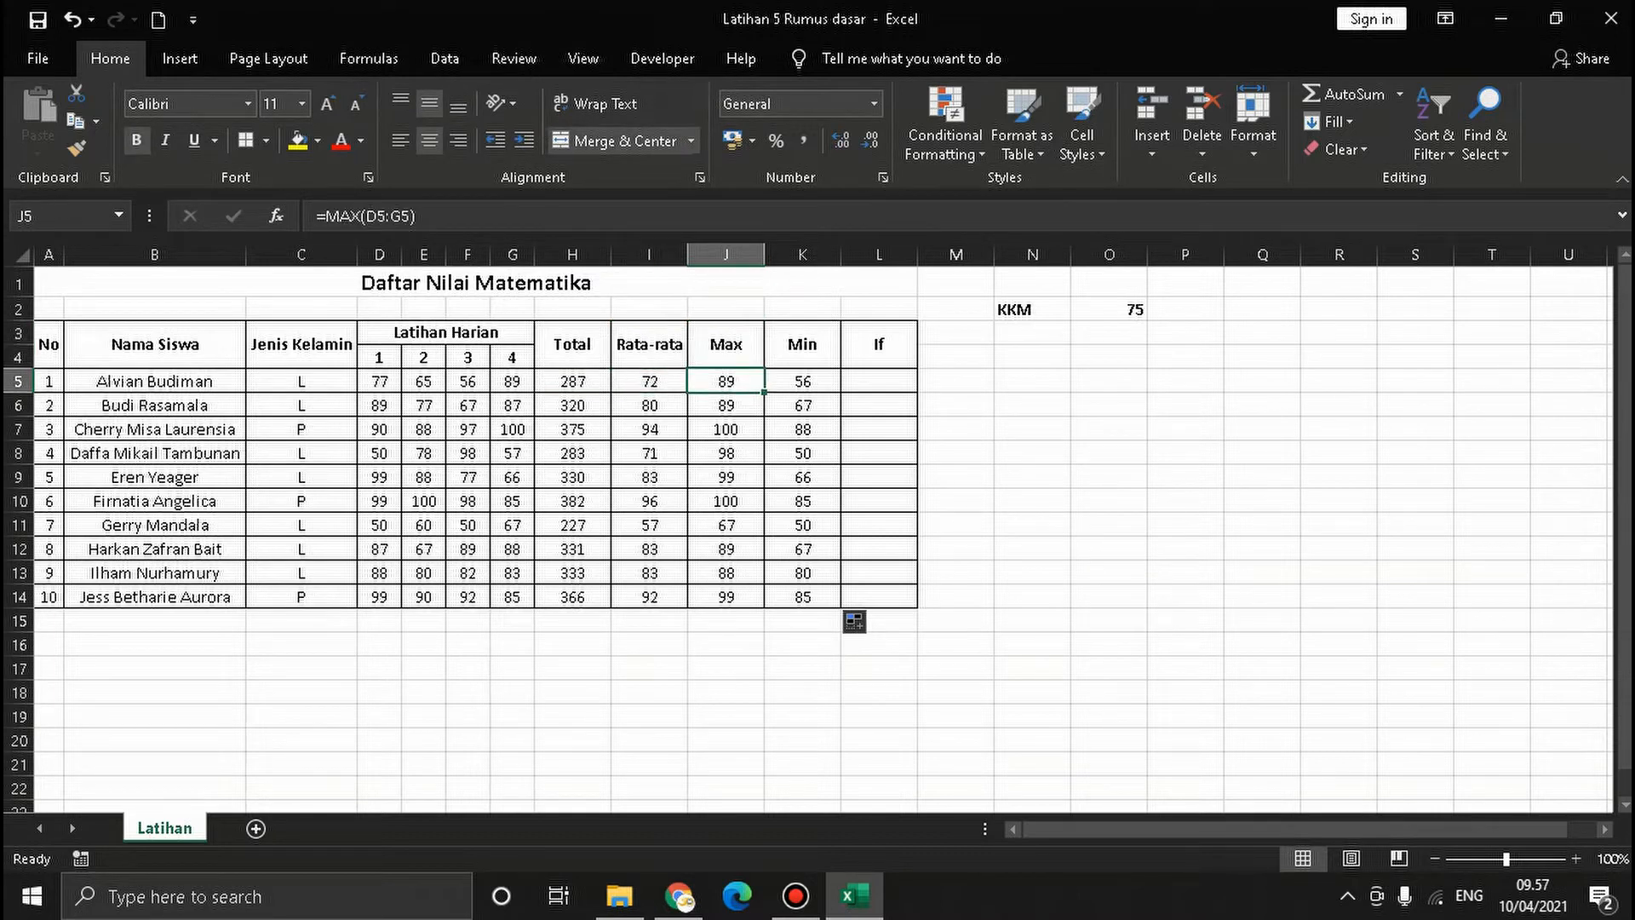
click(802, 345)
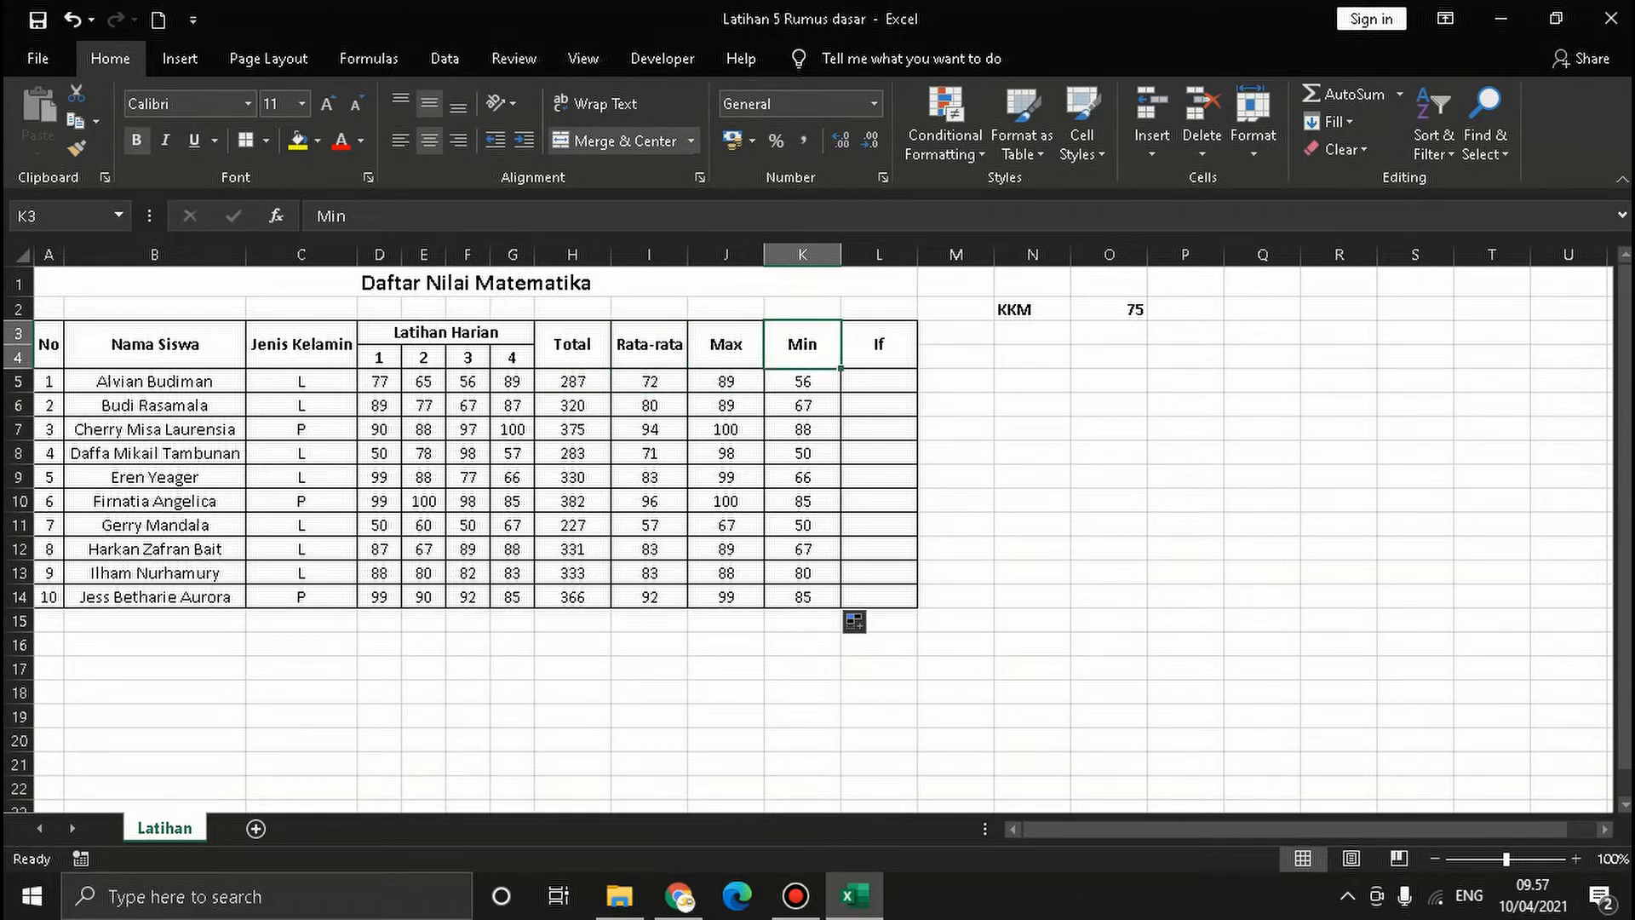
click(802, 382)
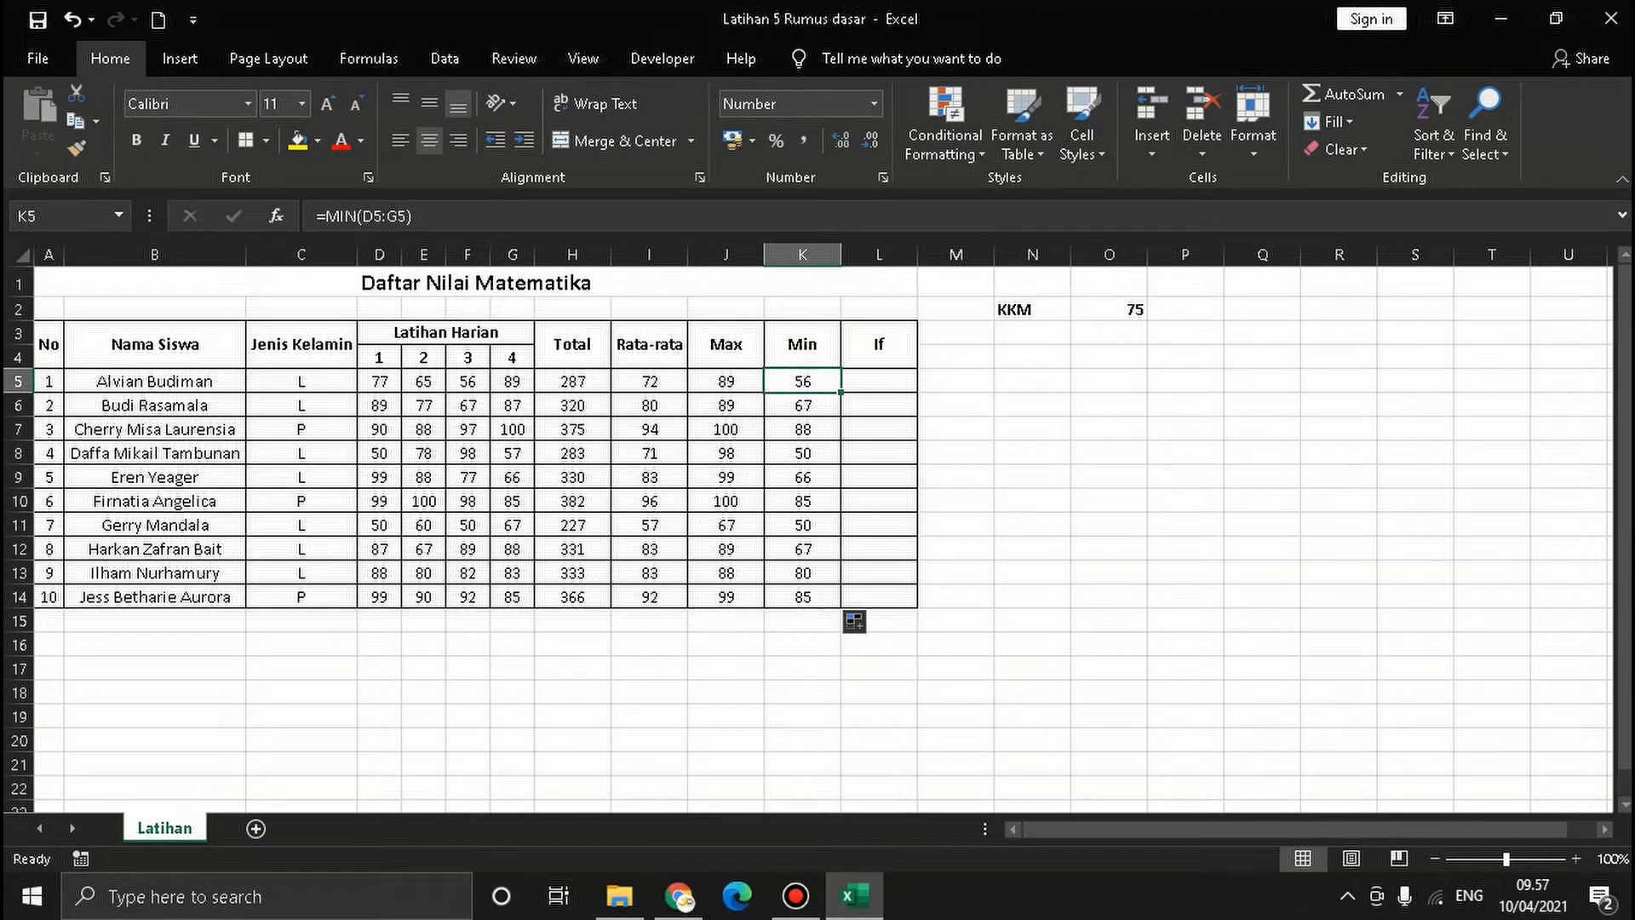
drag(572, 345, 802, 345)
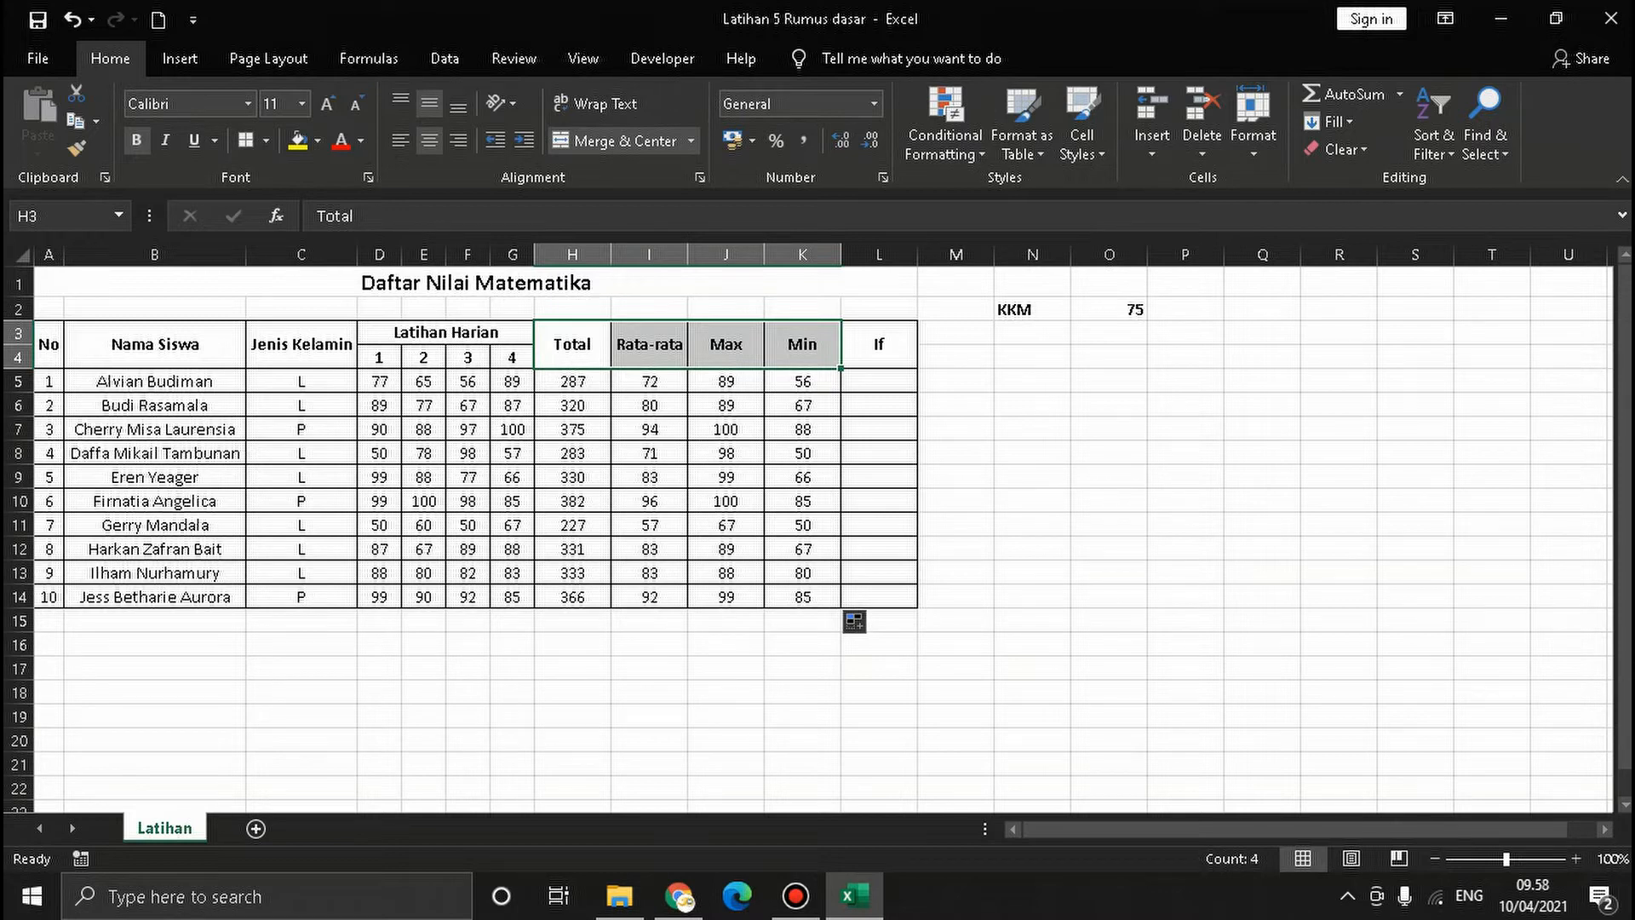
click(878, 345)
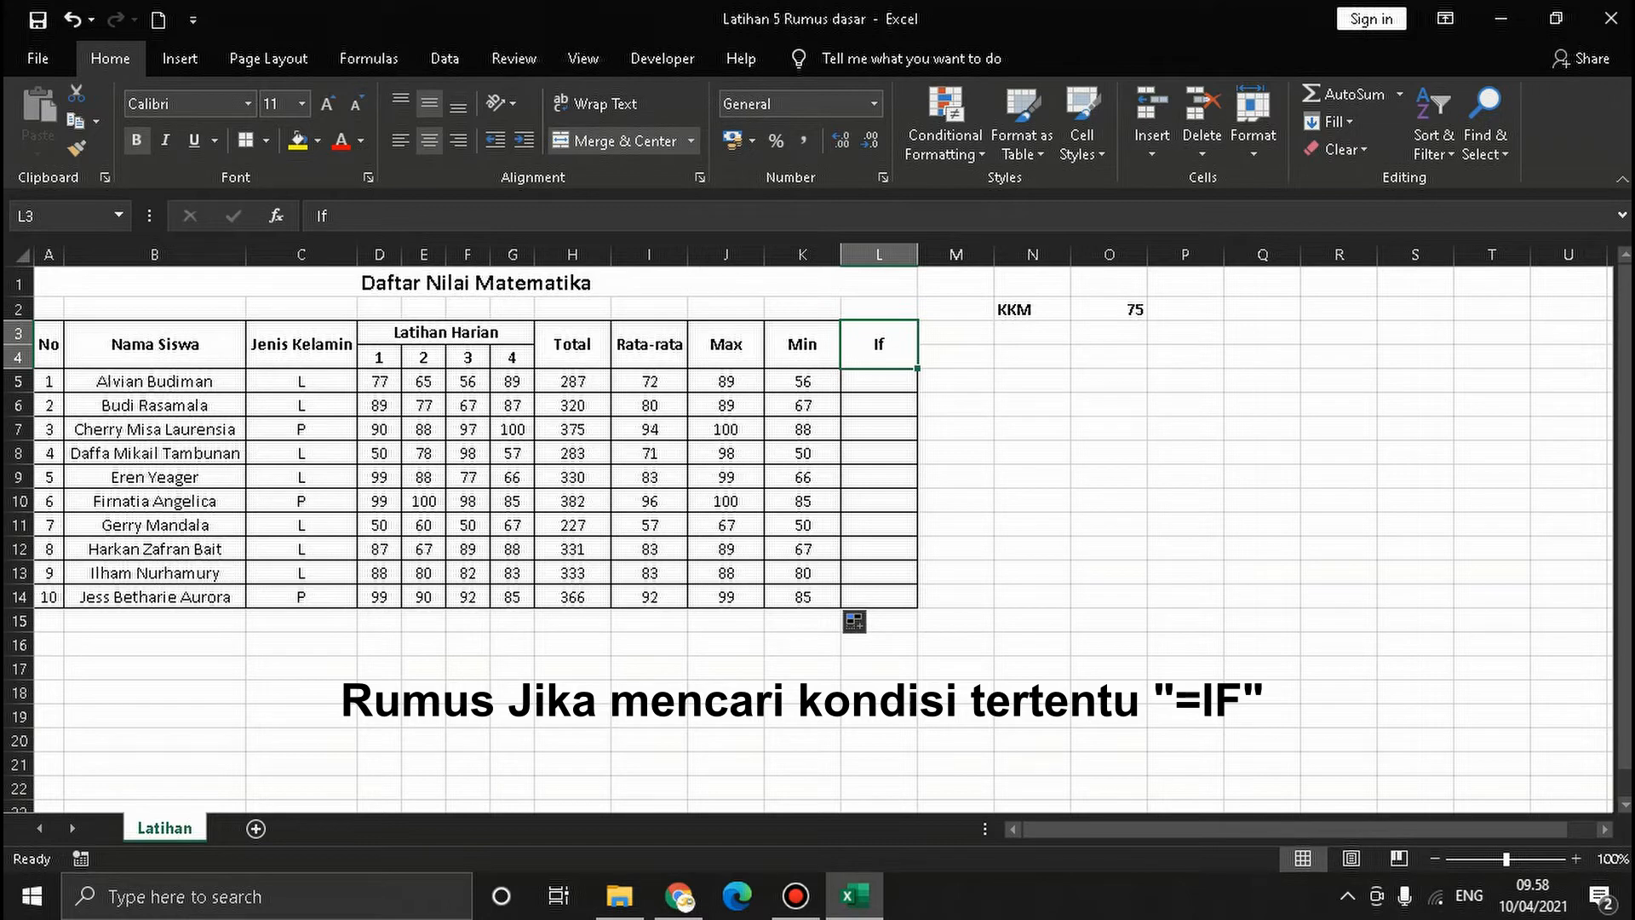
click(879, 381)
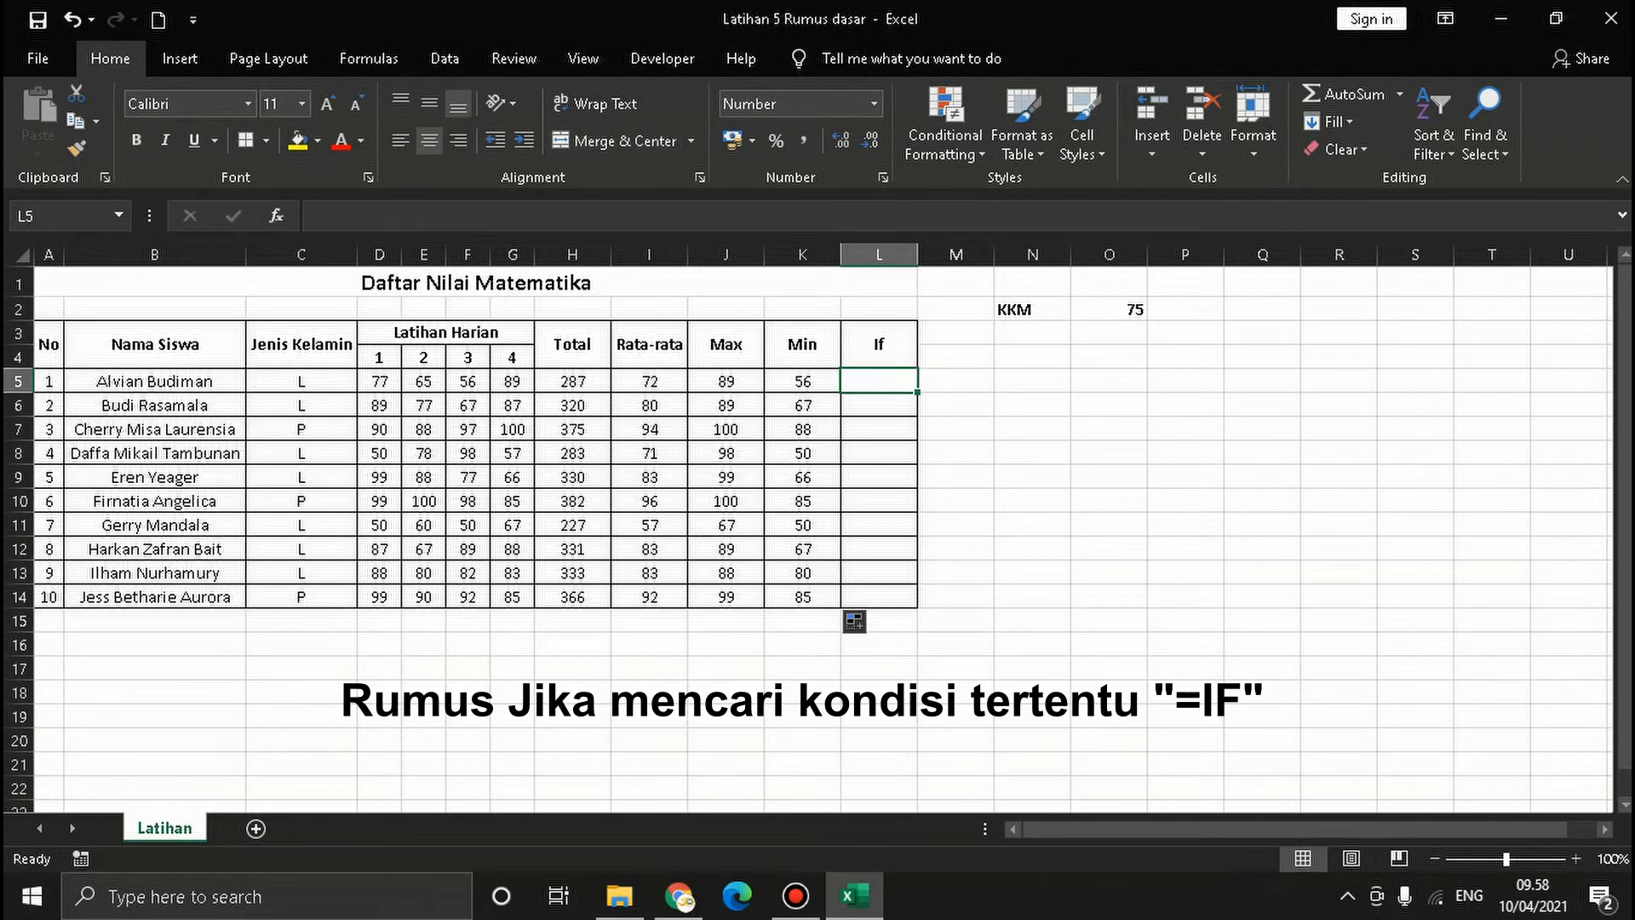
text(=)
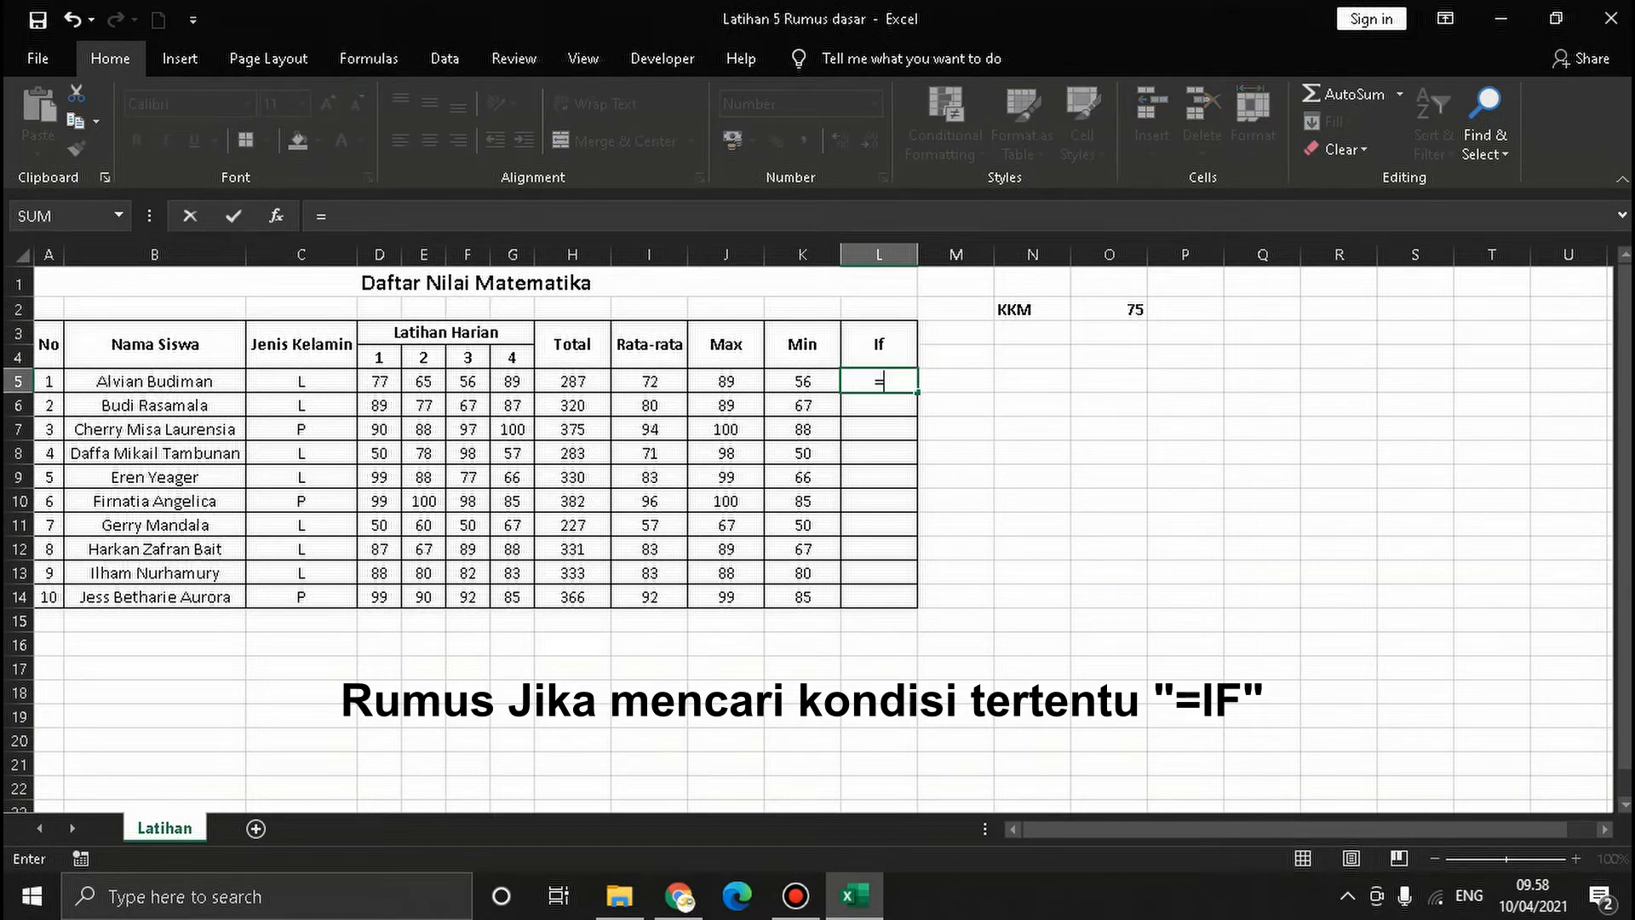
key(Escape)
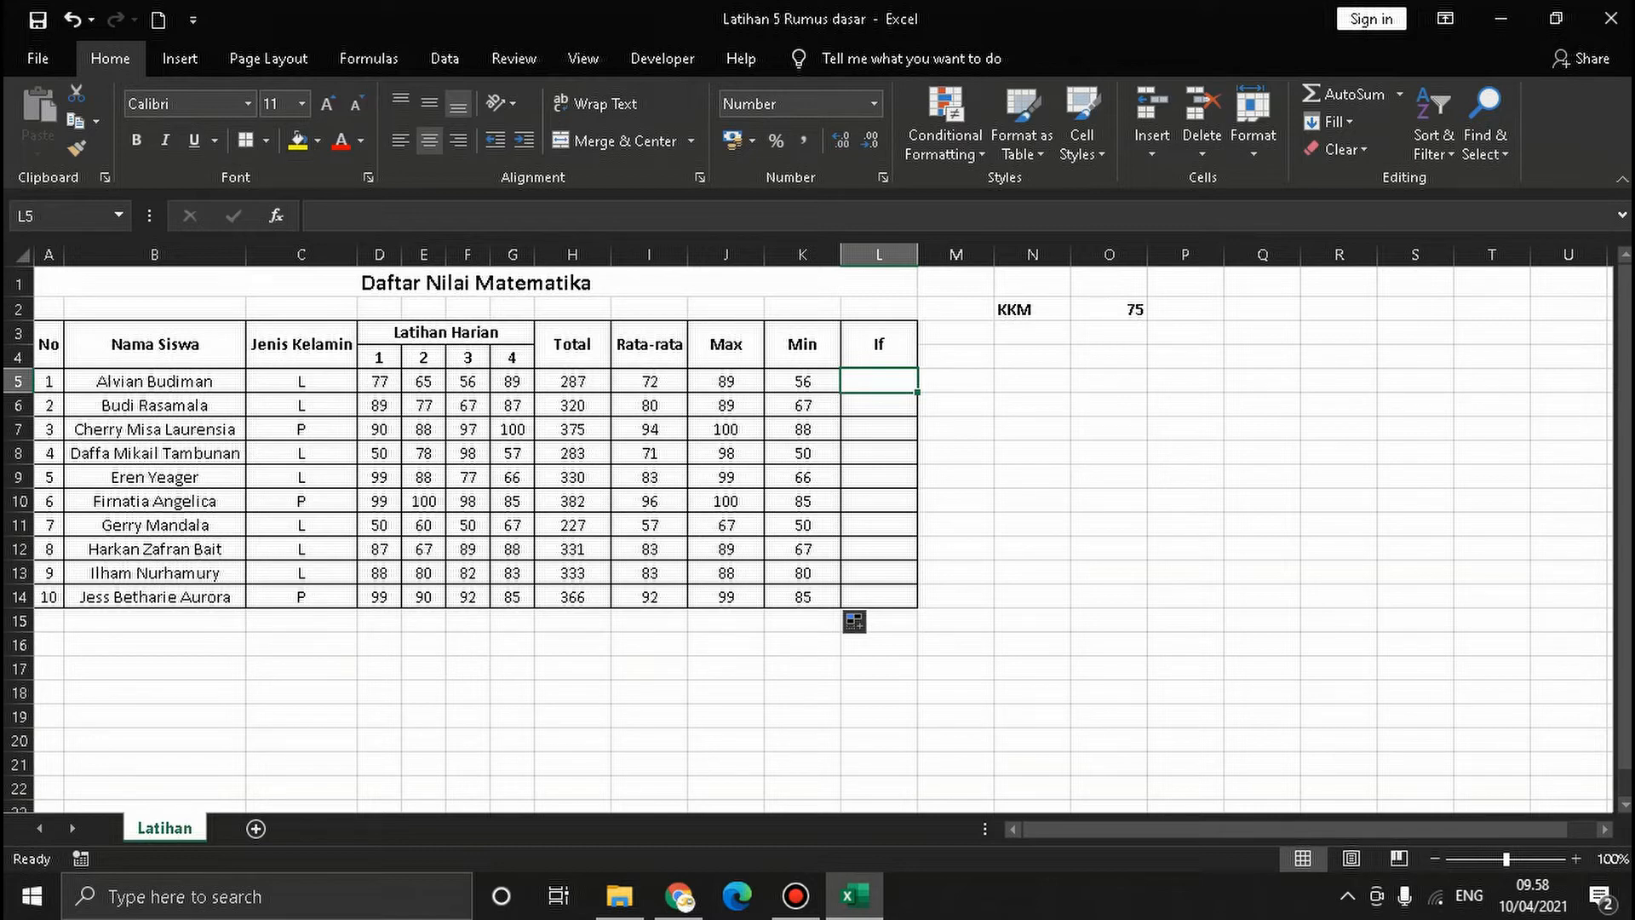
Examine the student names in B5:B14 and their Rata-rata scores in I5:I14 alongside the KKM value in O2.
drag(649, 381, 648, 597)
ctrl+drag(154, 381, 154, 597)
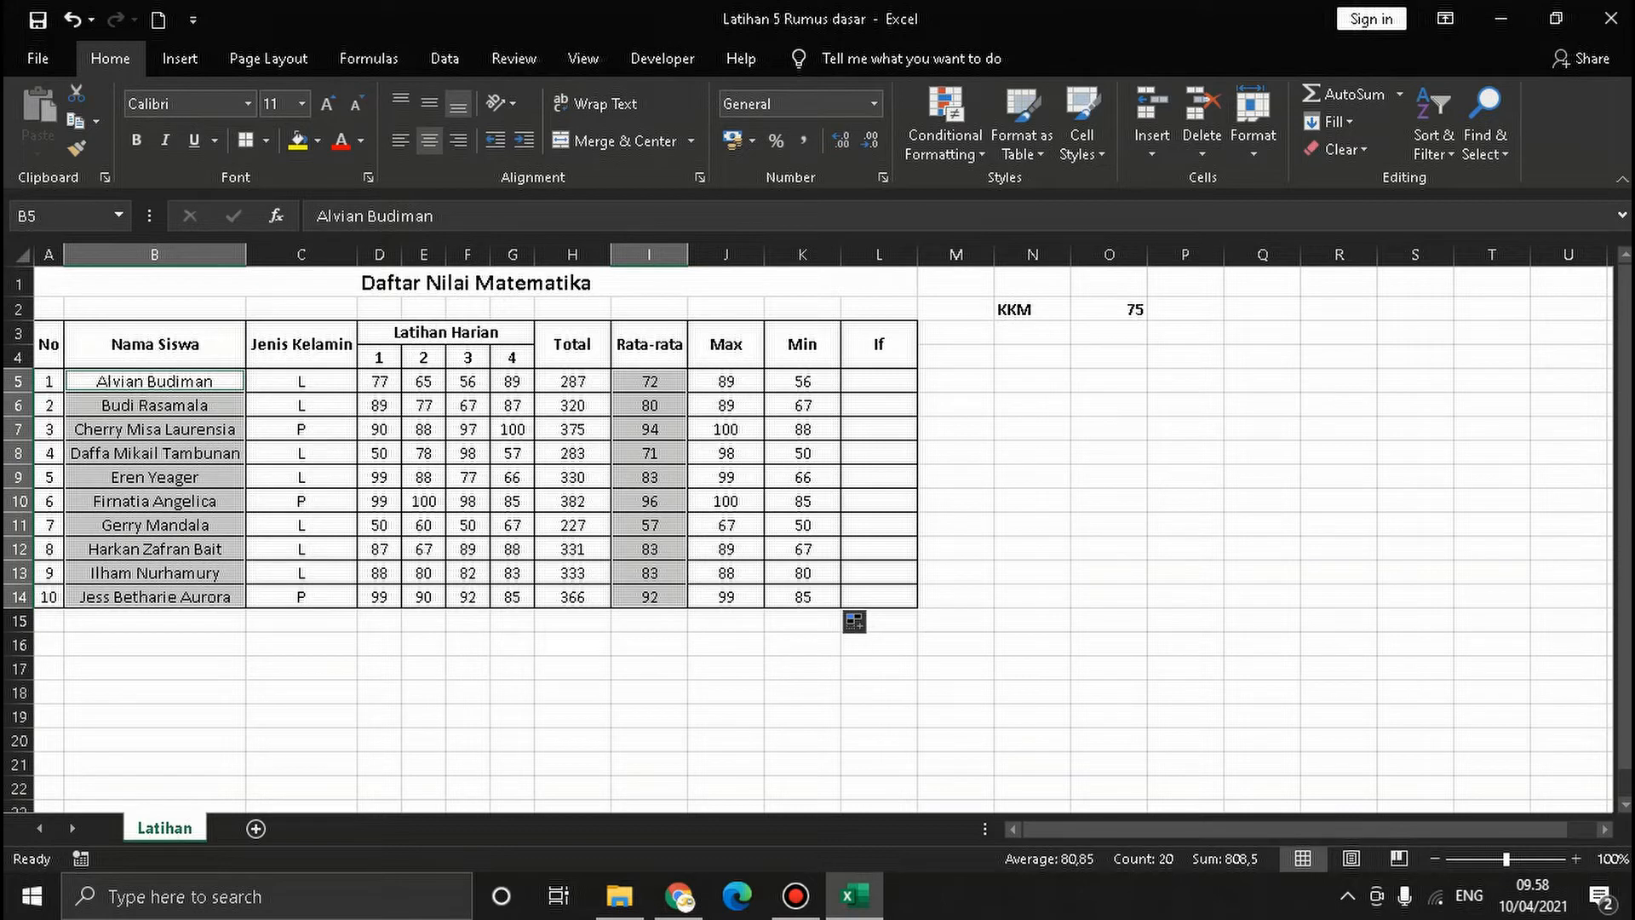
click(1109, 309)
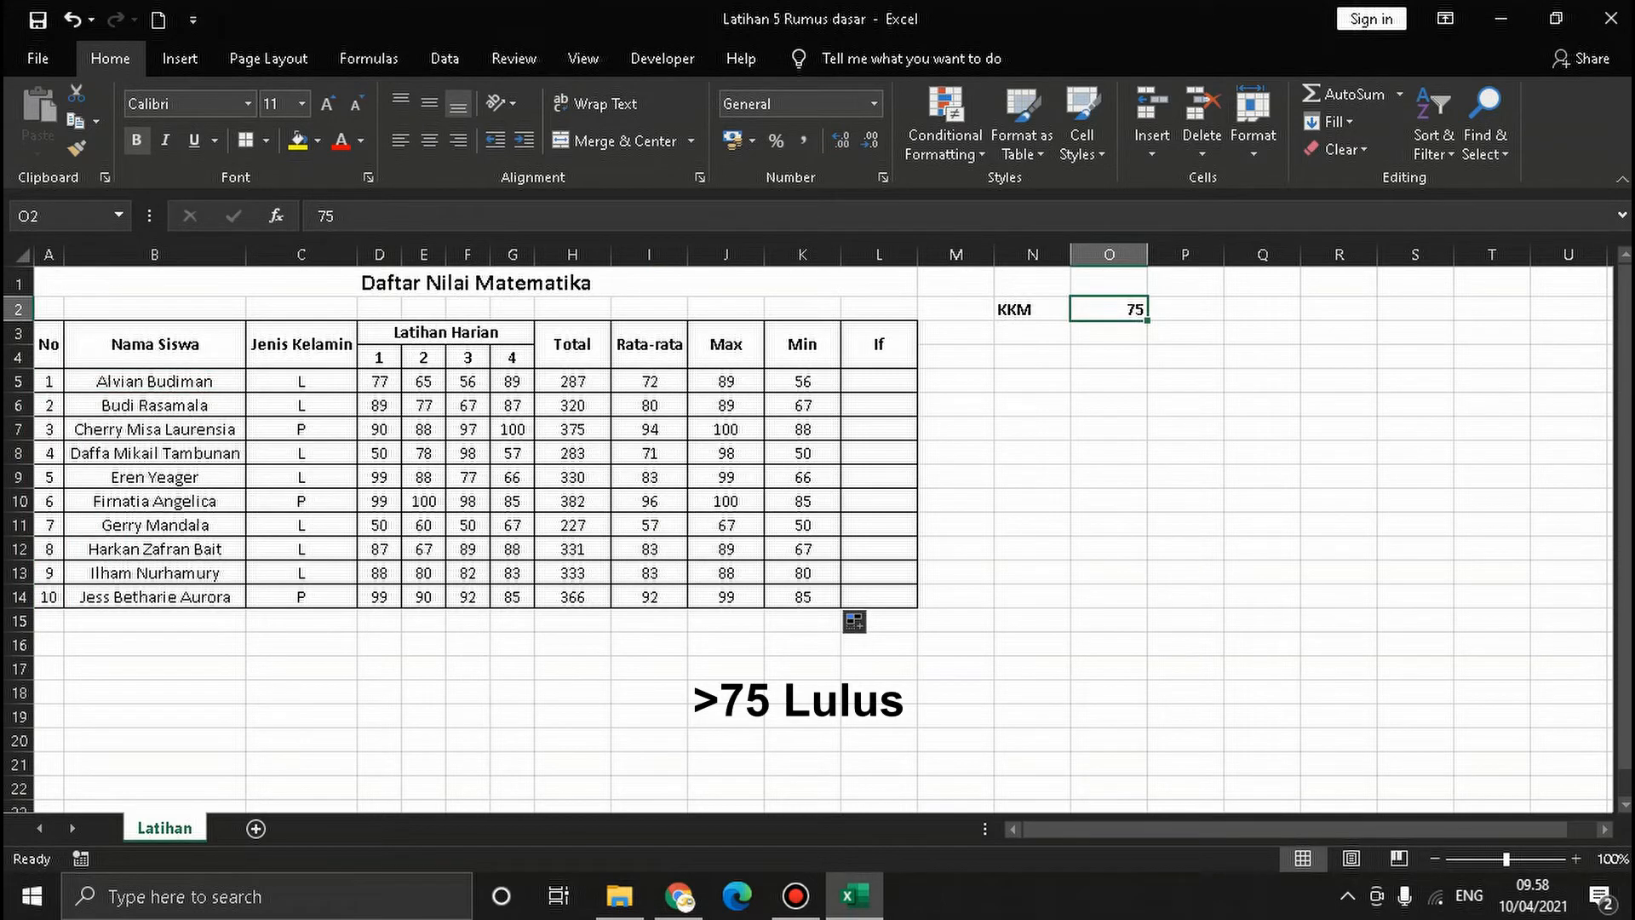
drag(154, 381, 154, 596)
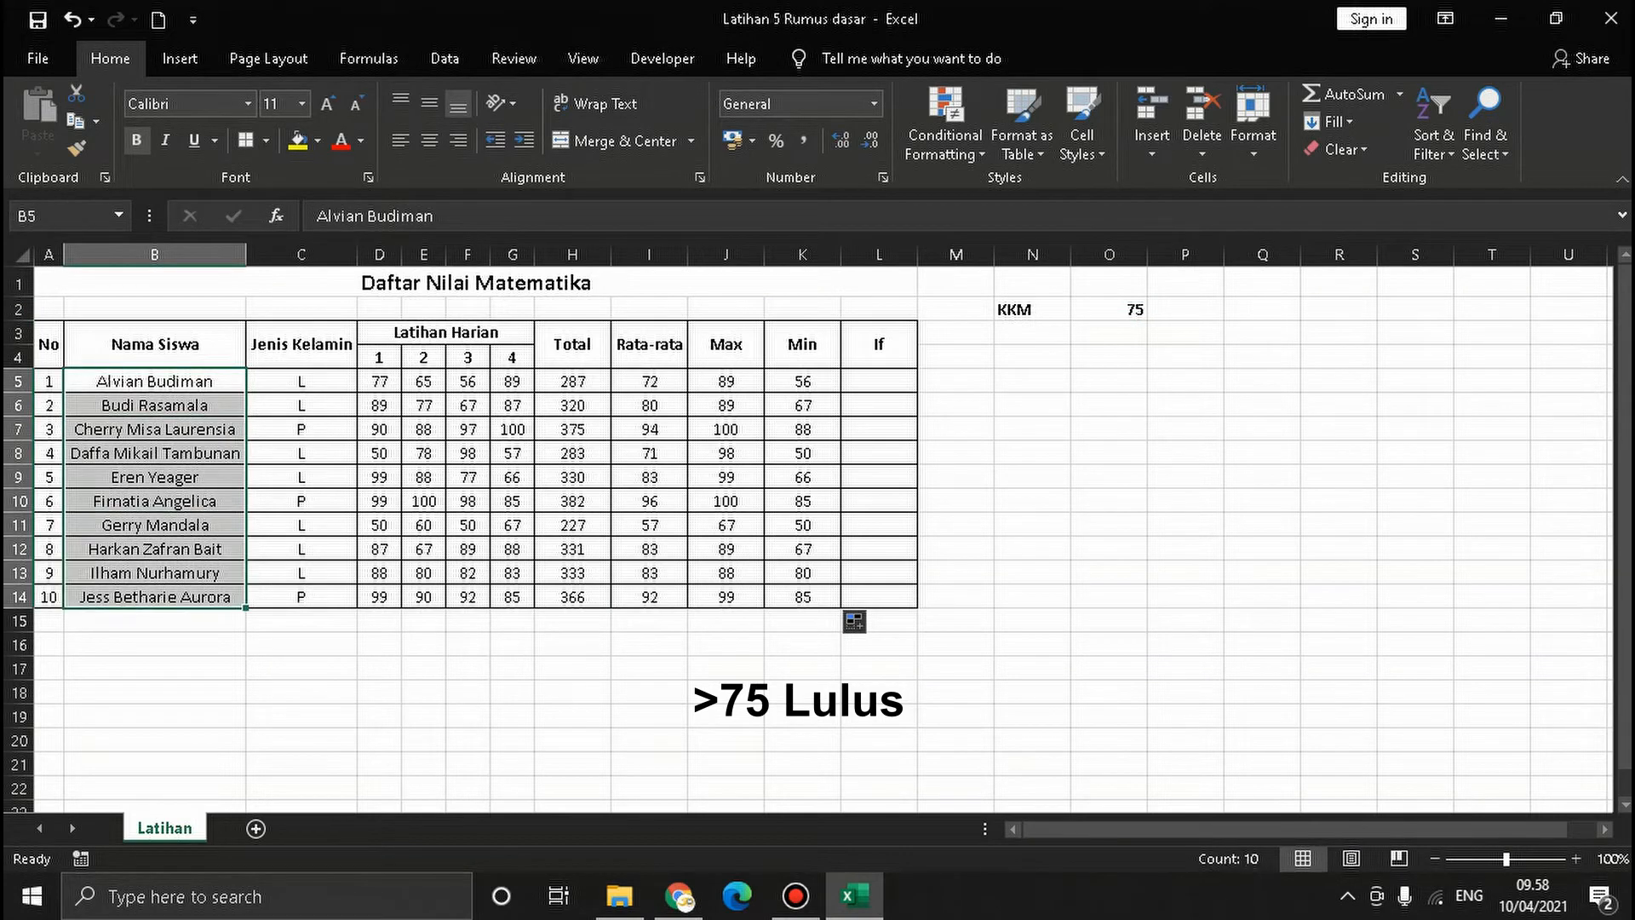
ctrl+drag(649, 382, 649, 597)
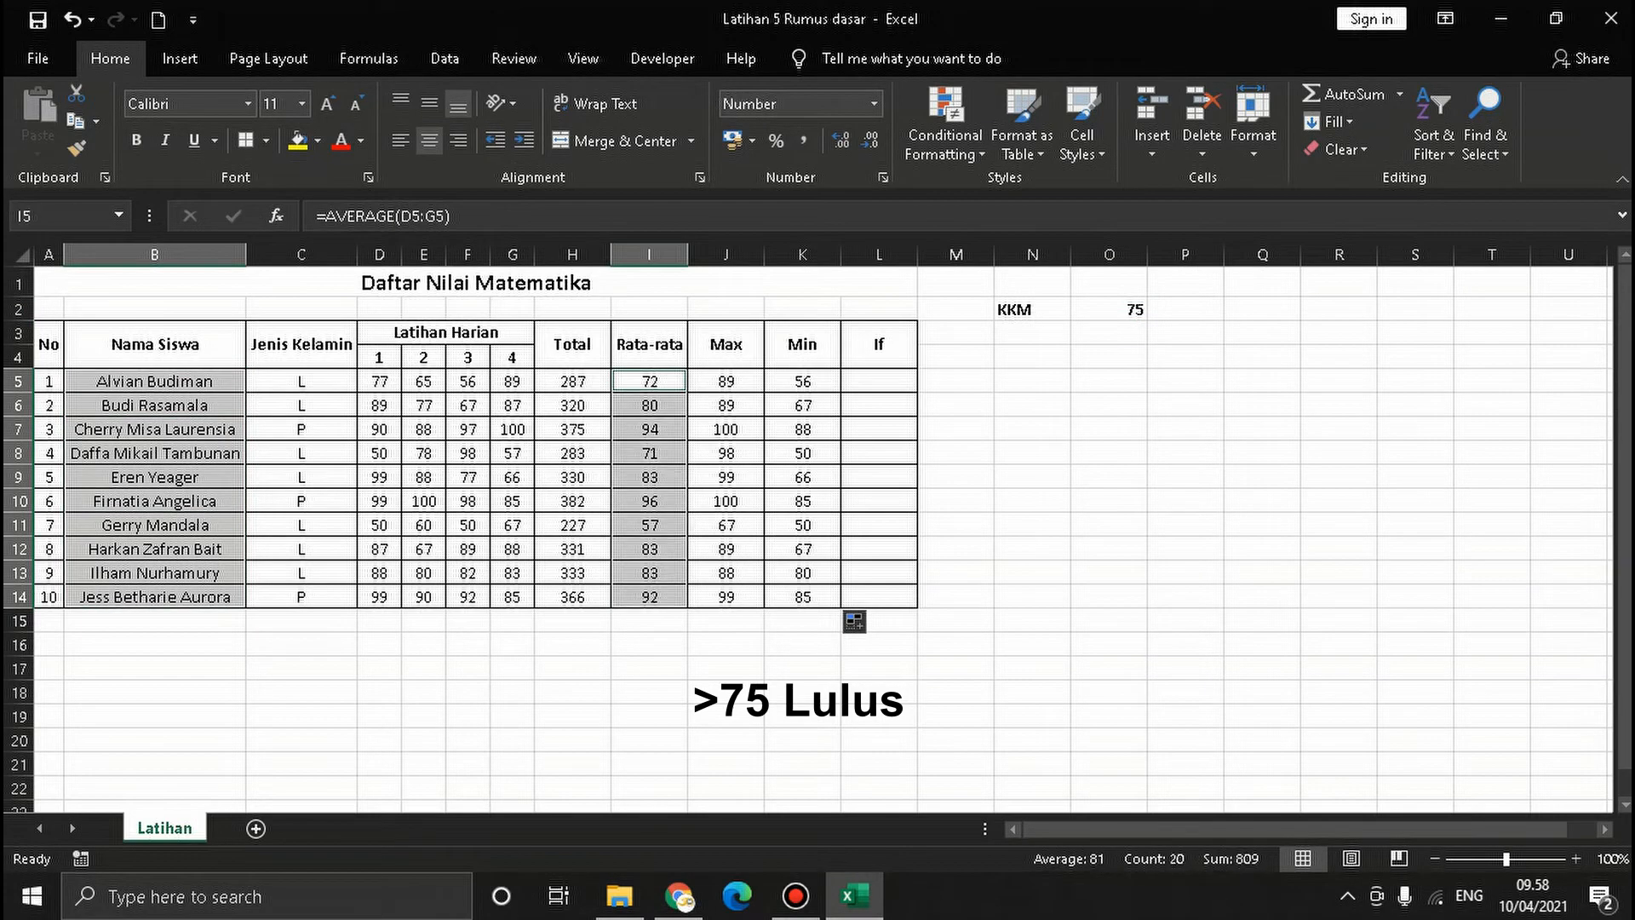
ctrl+click(1108, 309)
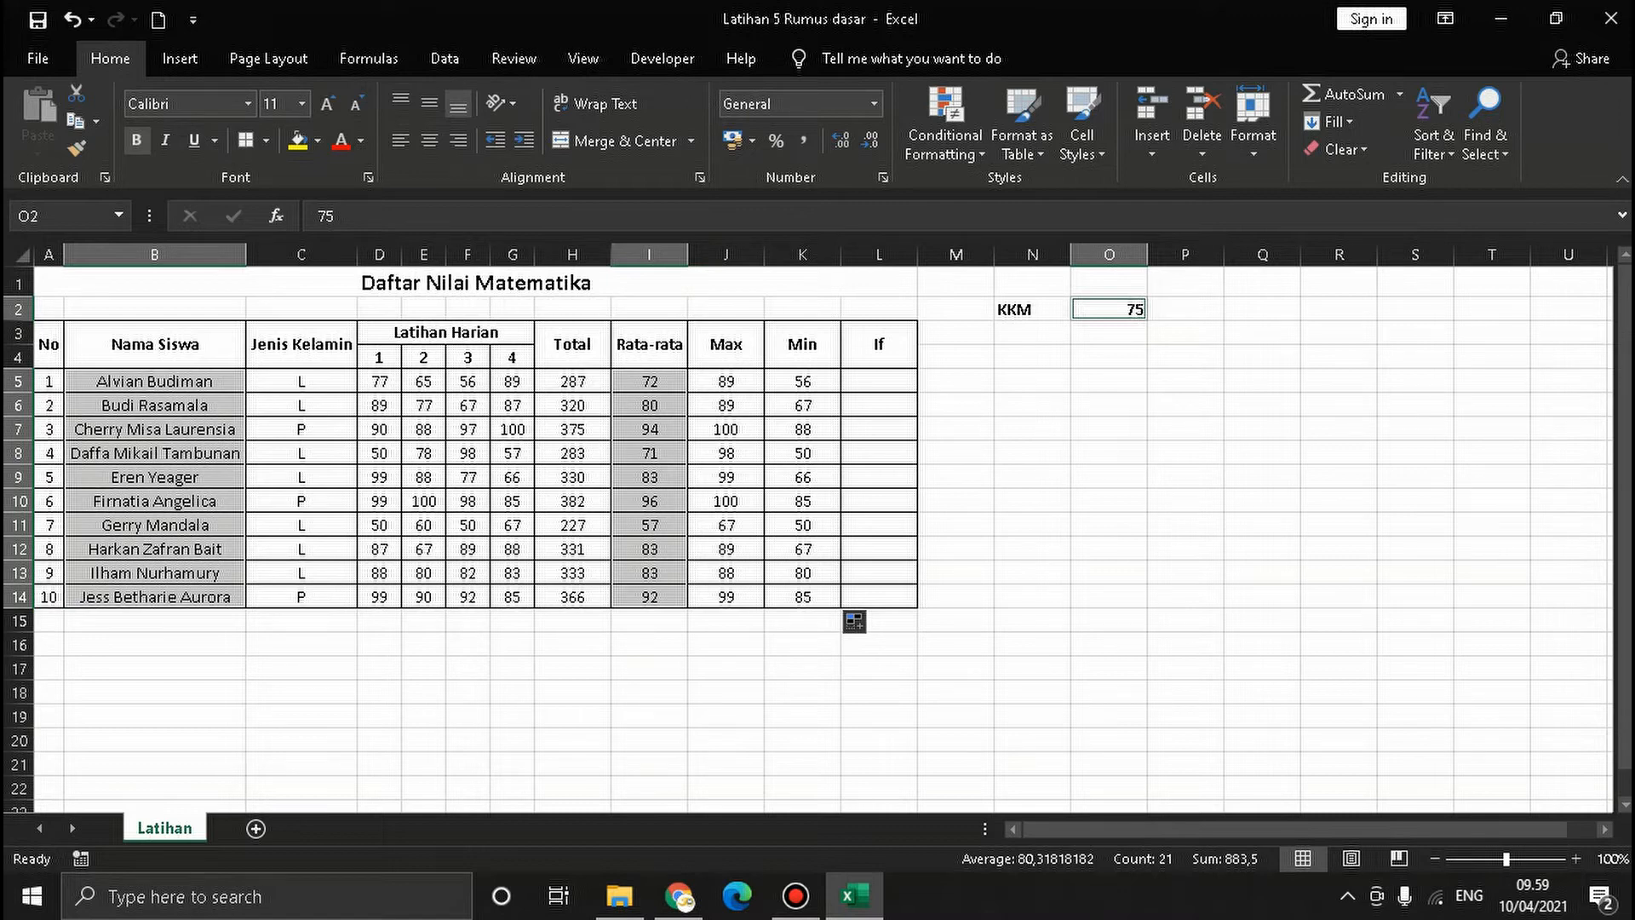
Start an IF formula in If cell L5 with the logical test I5>O2, comparing the first average with the KKM.
click(879, 381)
text(=)
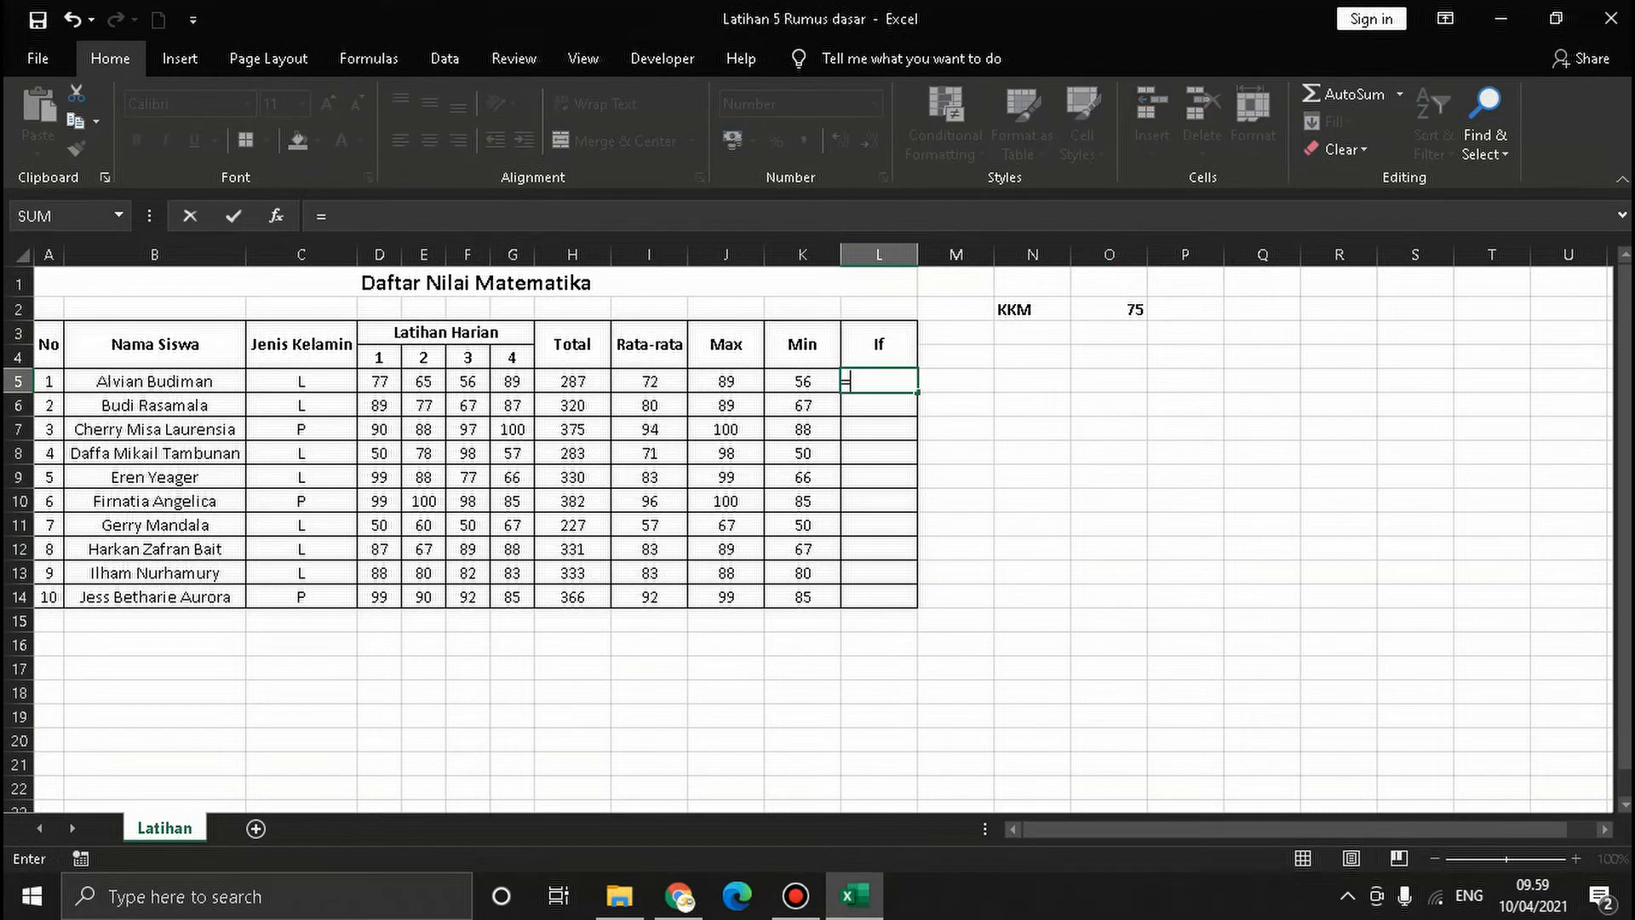
text(if)
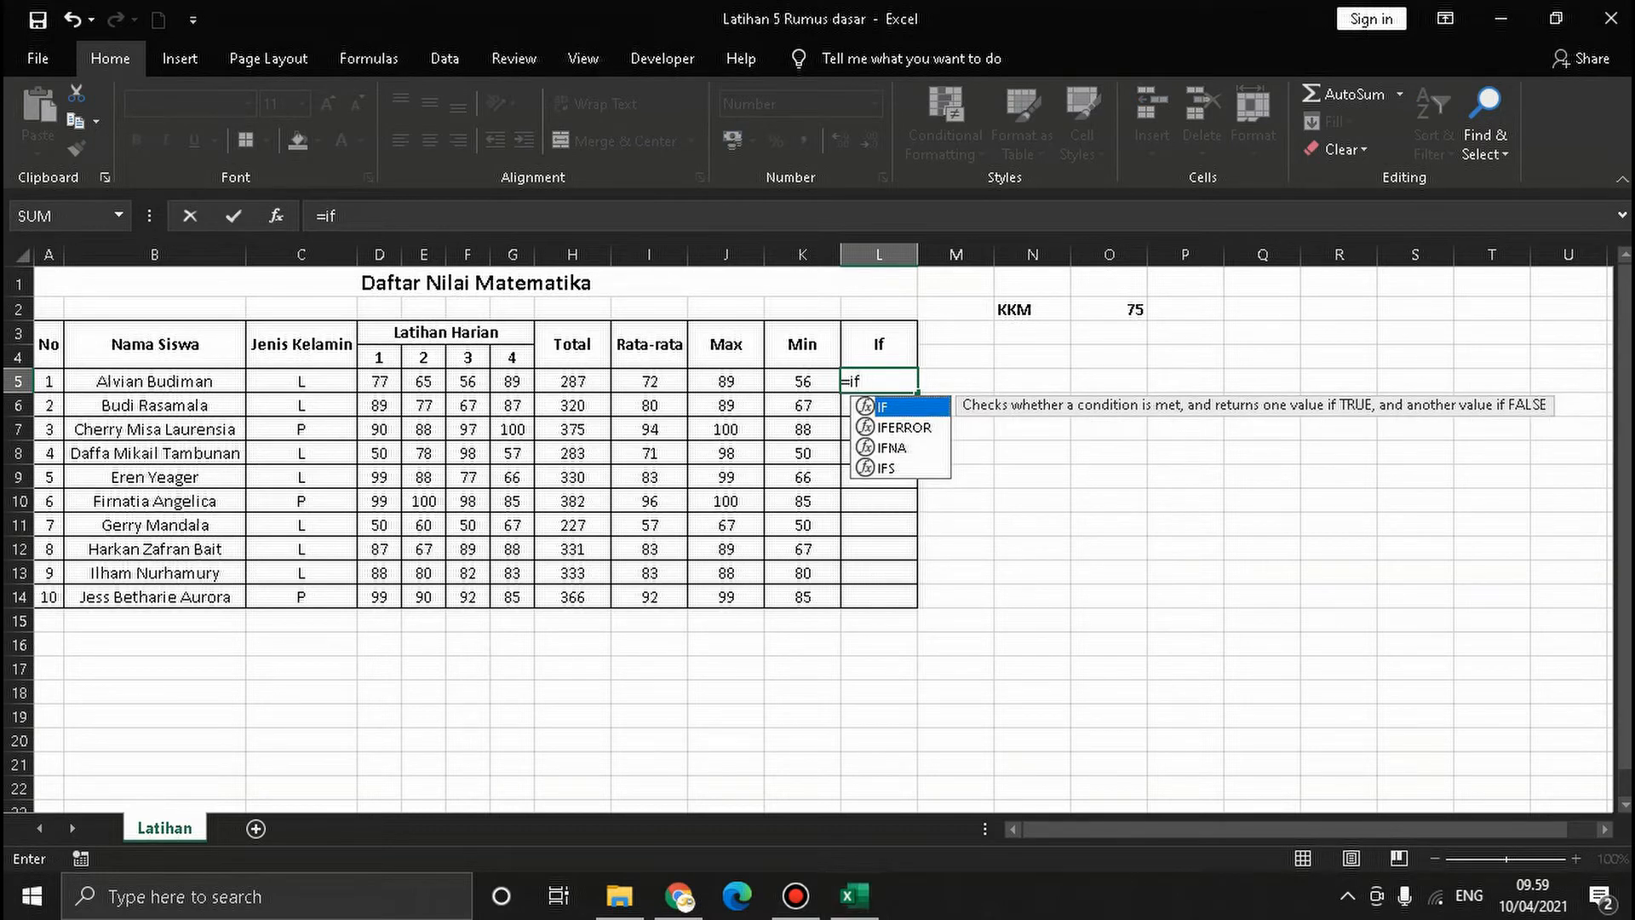
key(Tab)
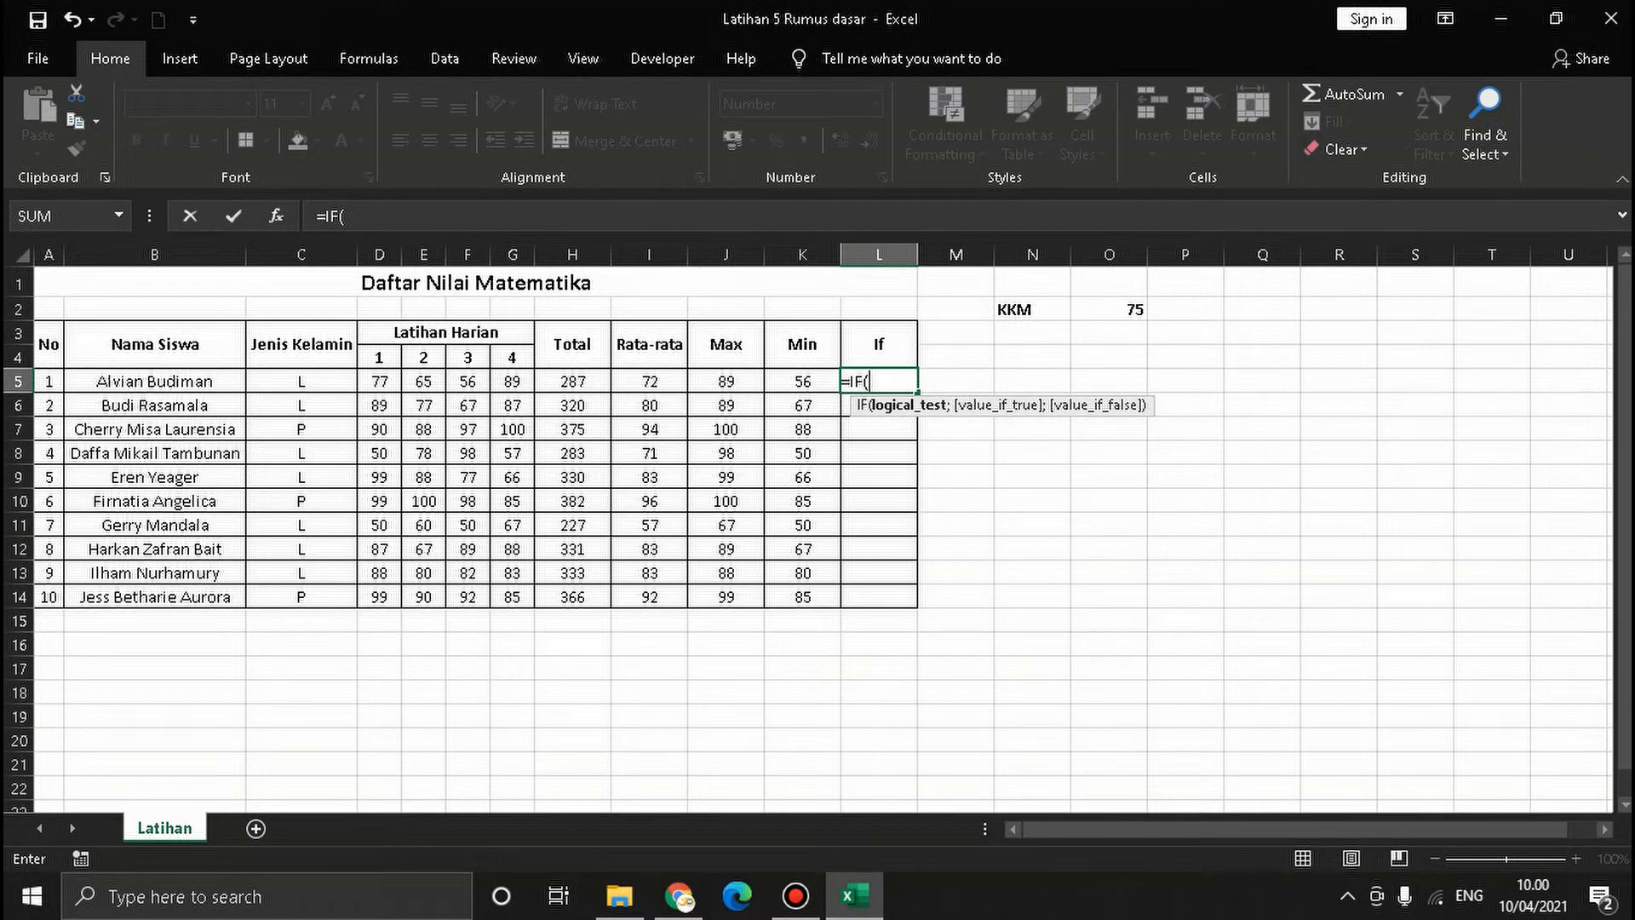
click(649, 381)
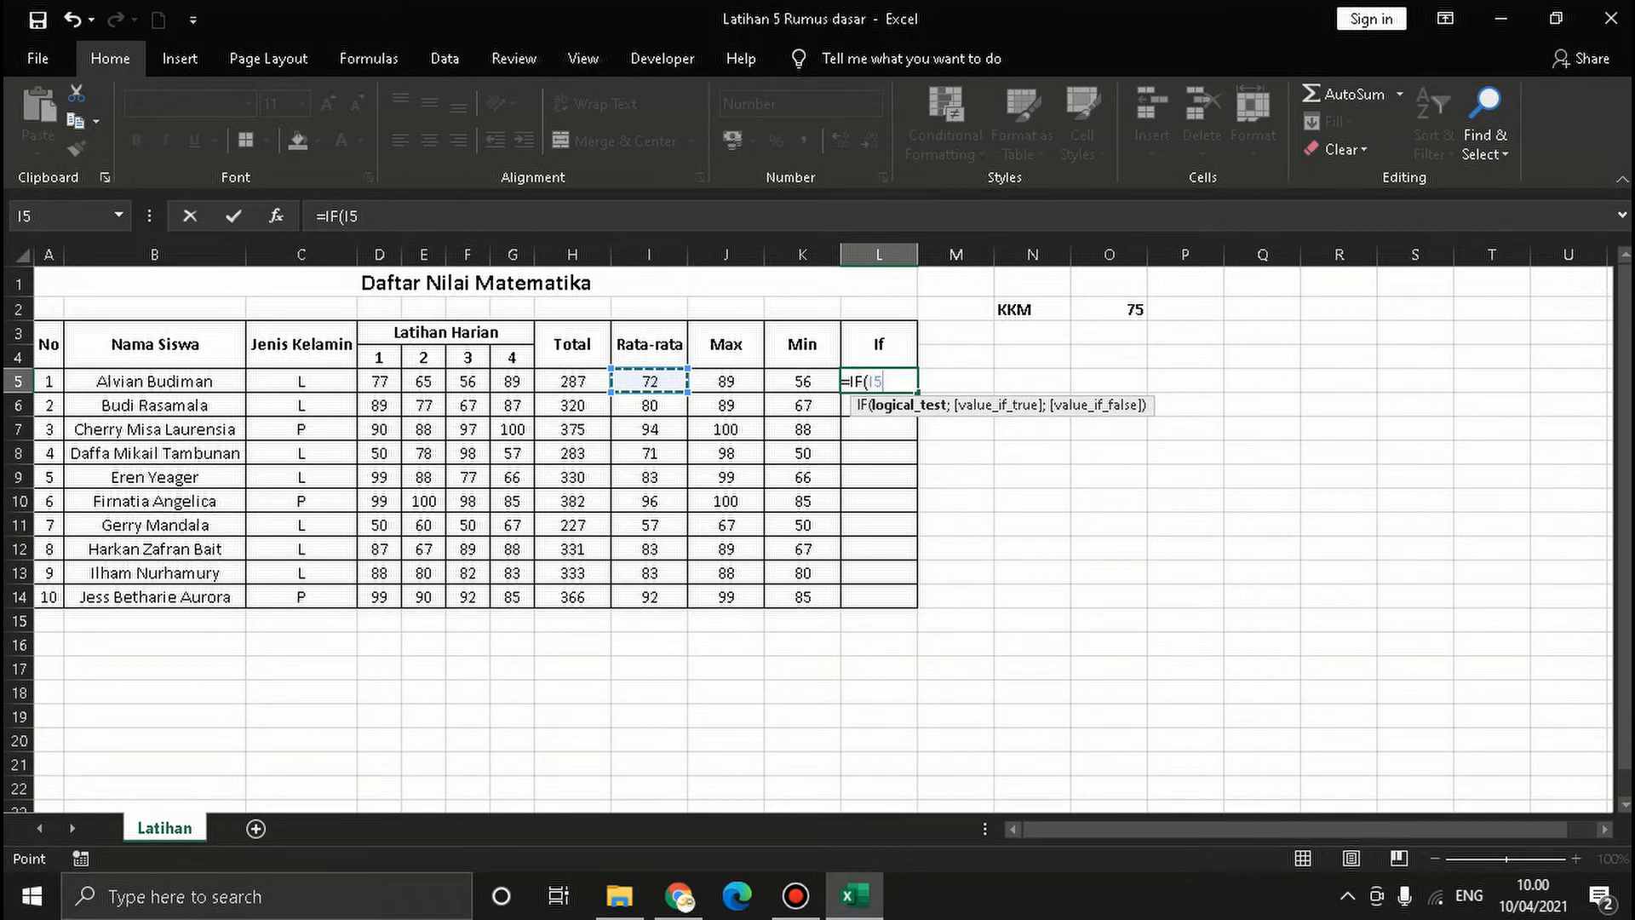
text(;)
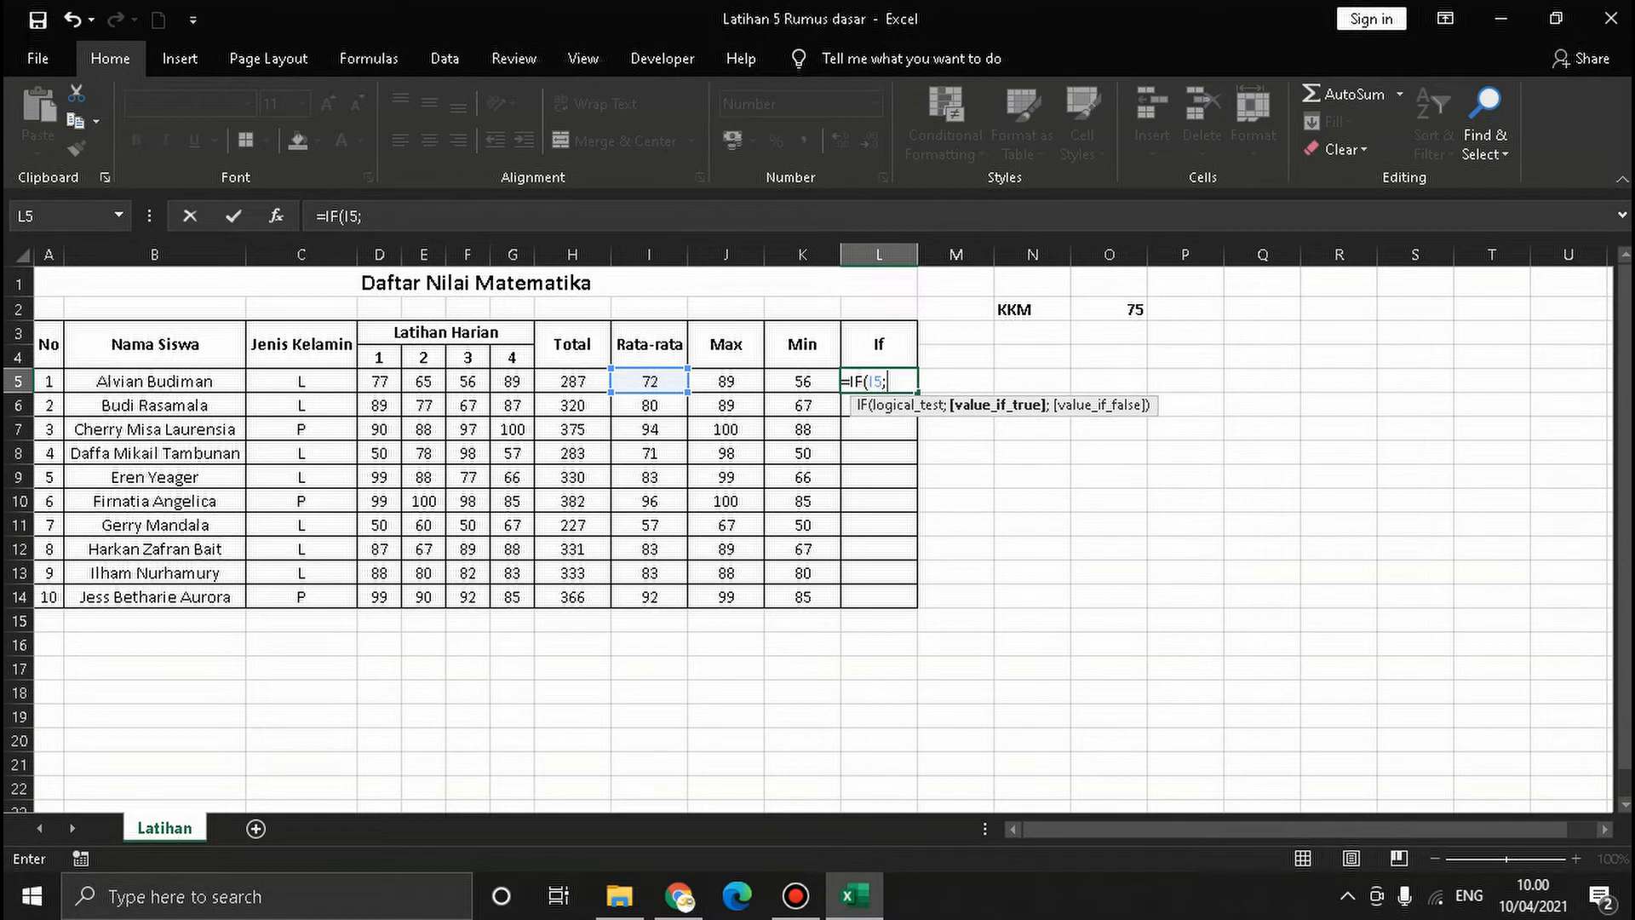
key(BackSpace)
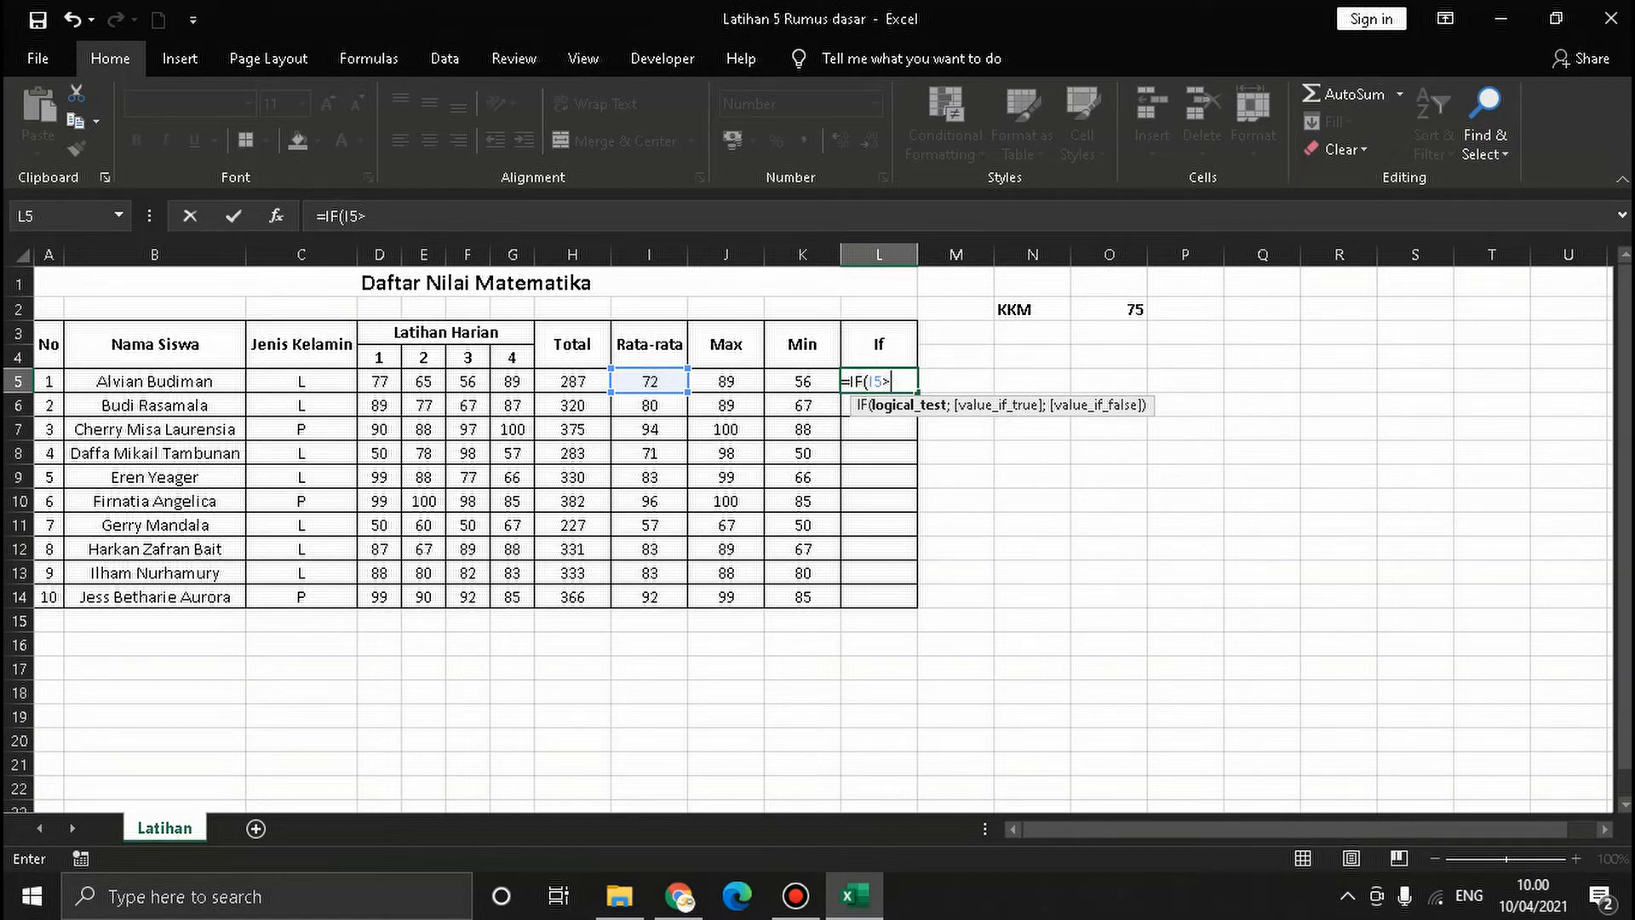
click(1108, 309)
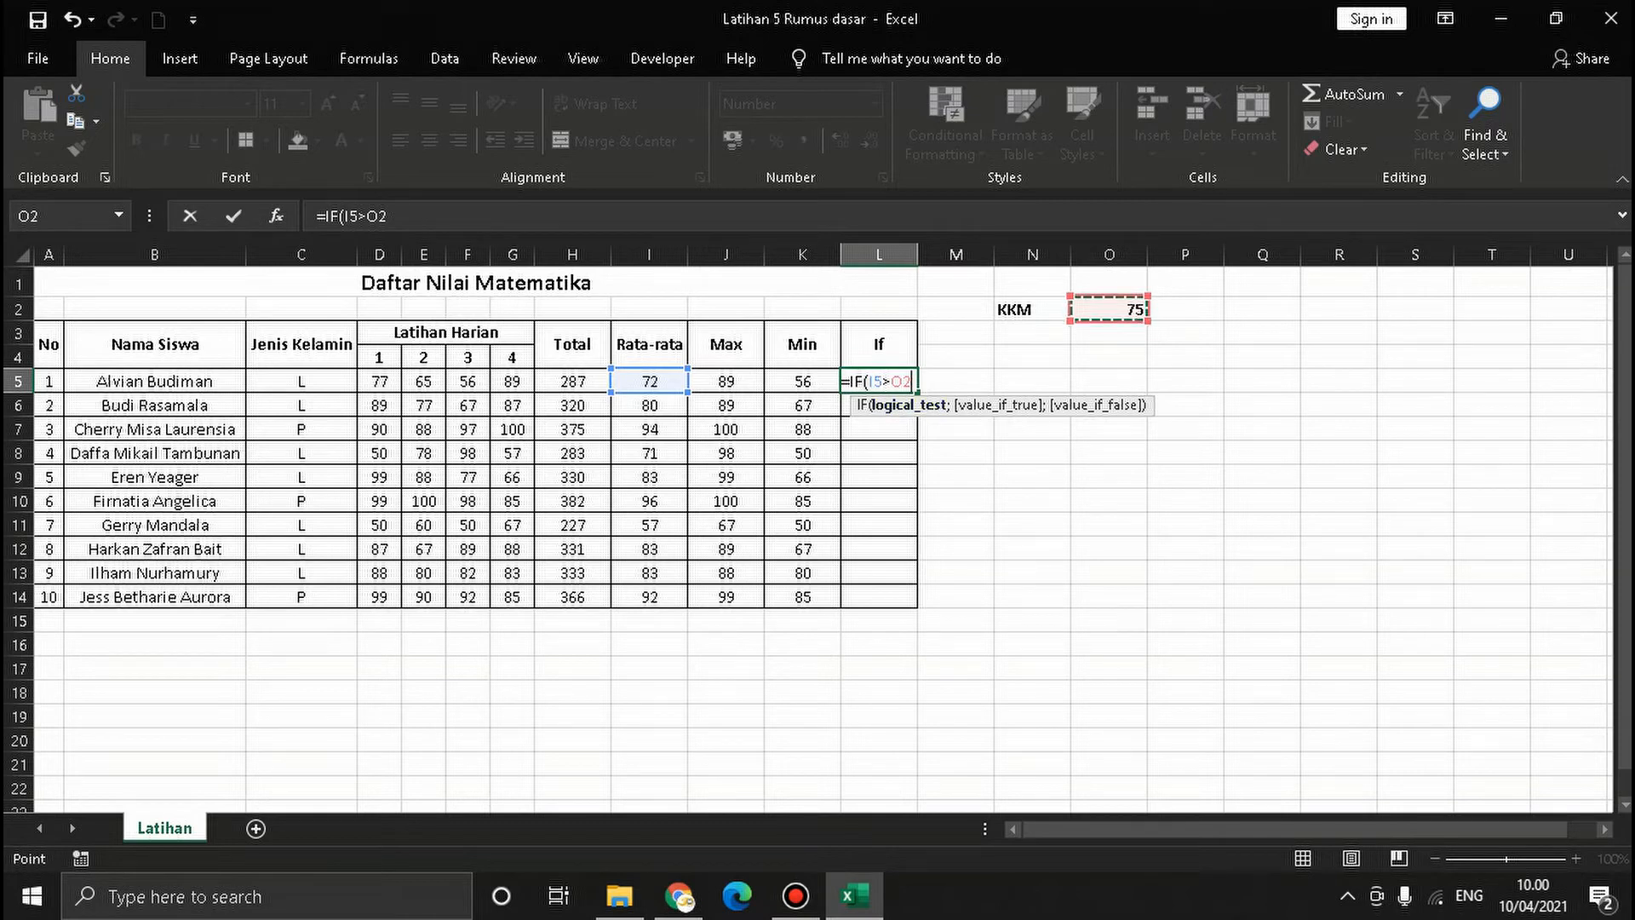
text(;)
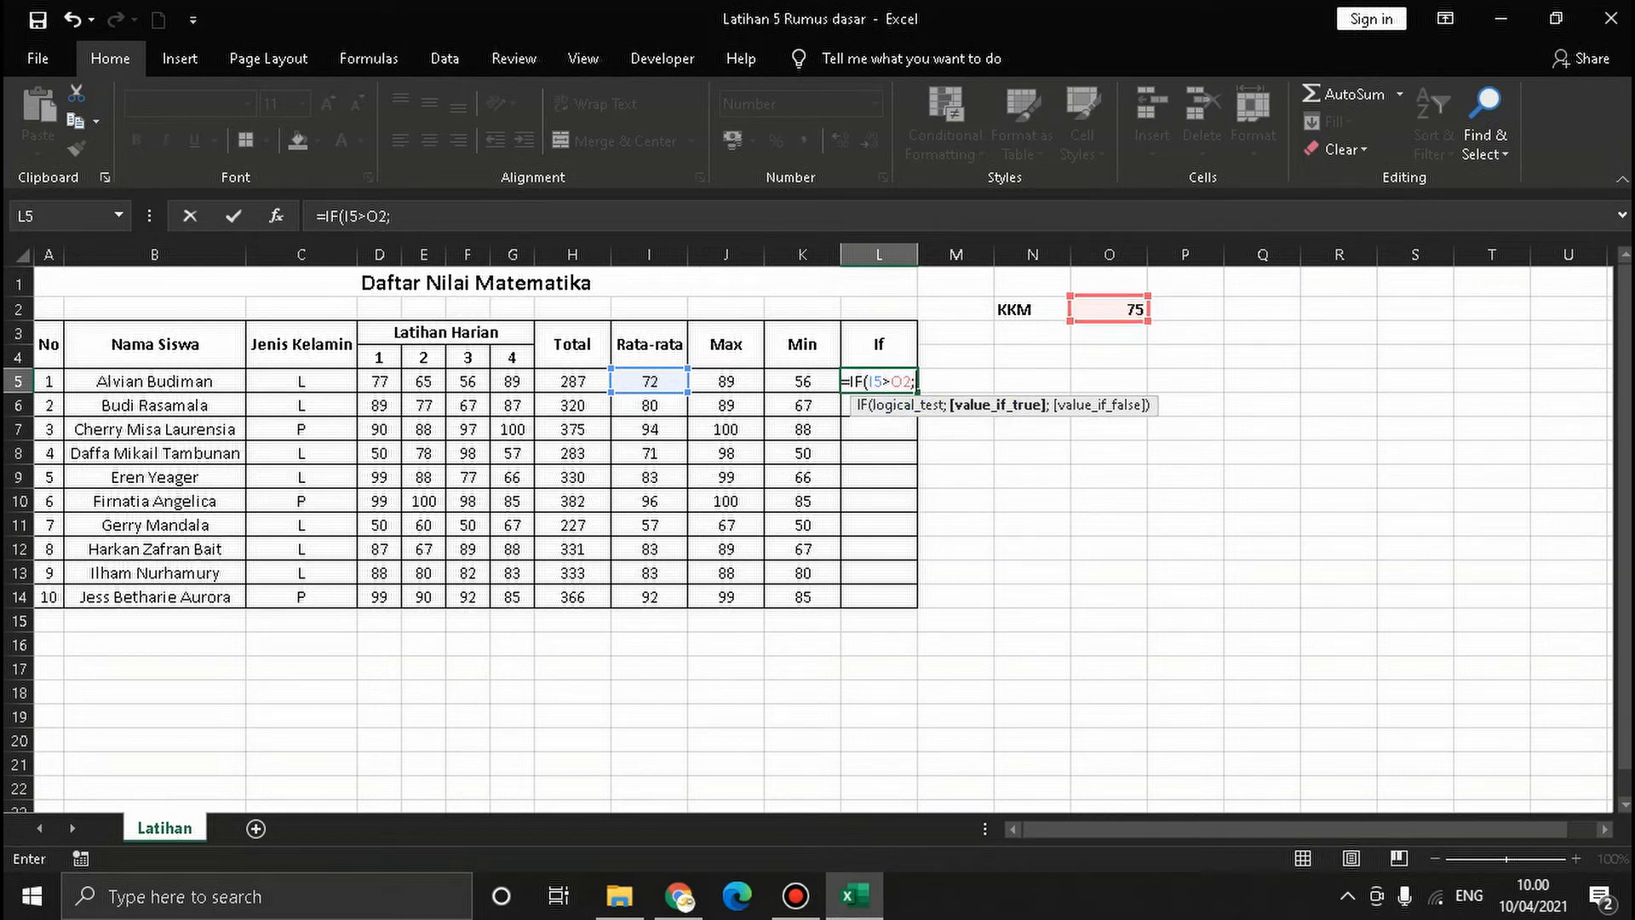
Complete the L5 formula as =IF(I5>O2;"Lulus";"Tidak Lulus") and widen column L to fit the result.
text(")
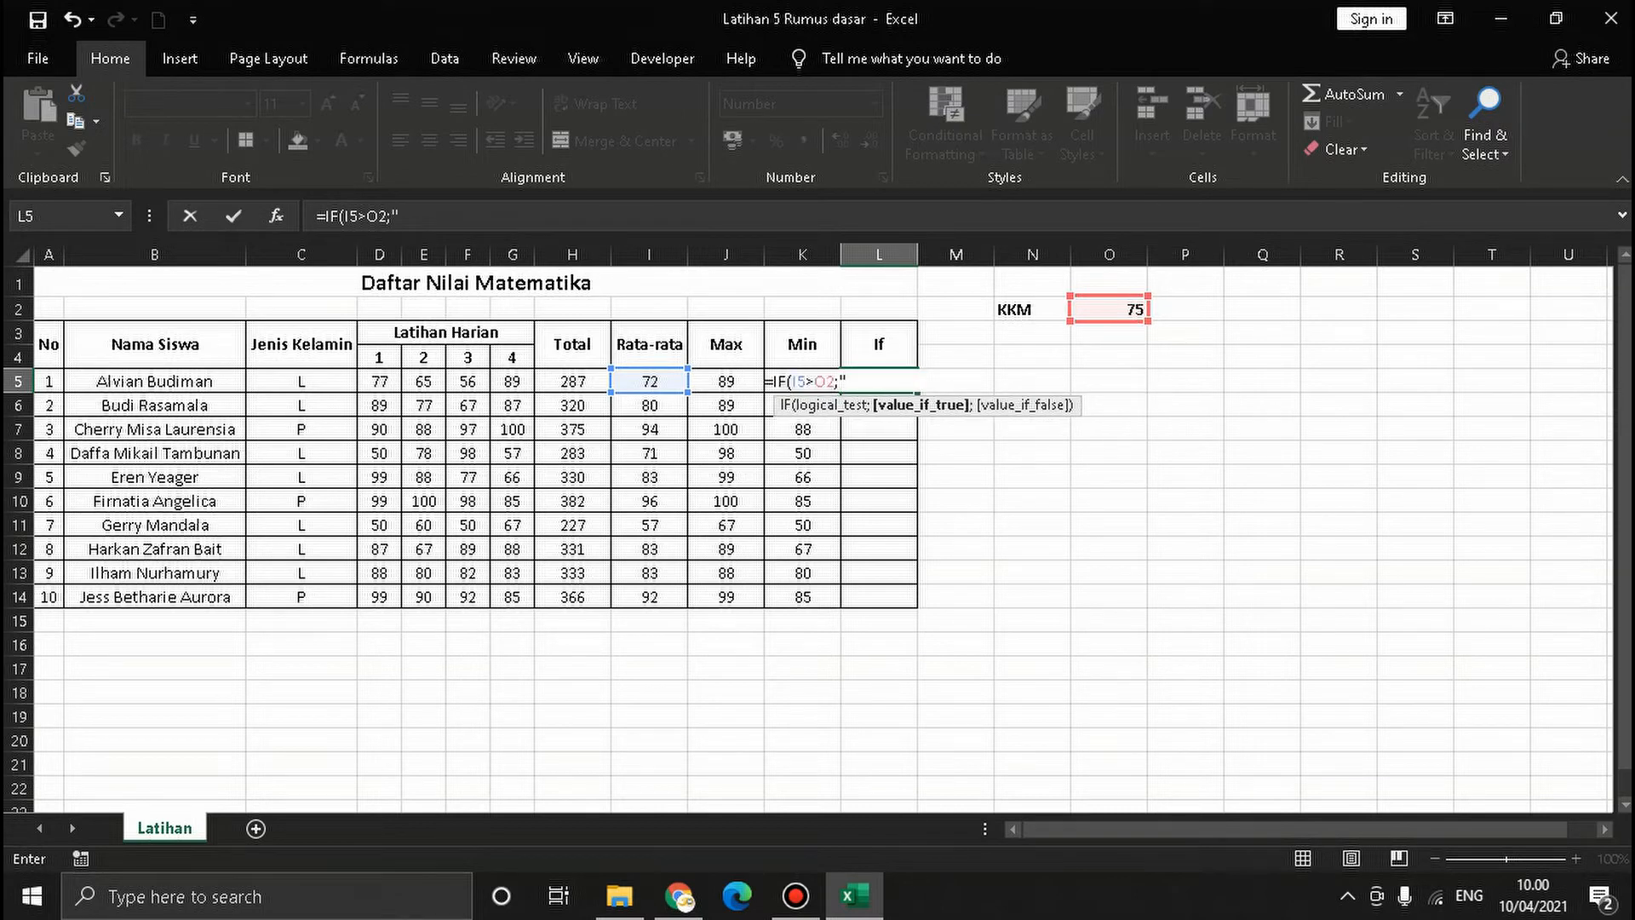
text(Lulus")
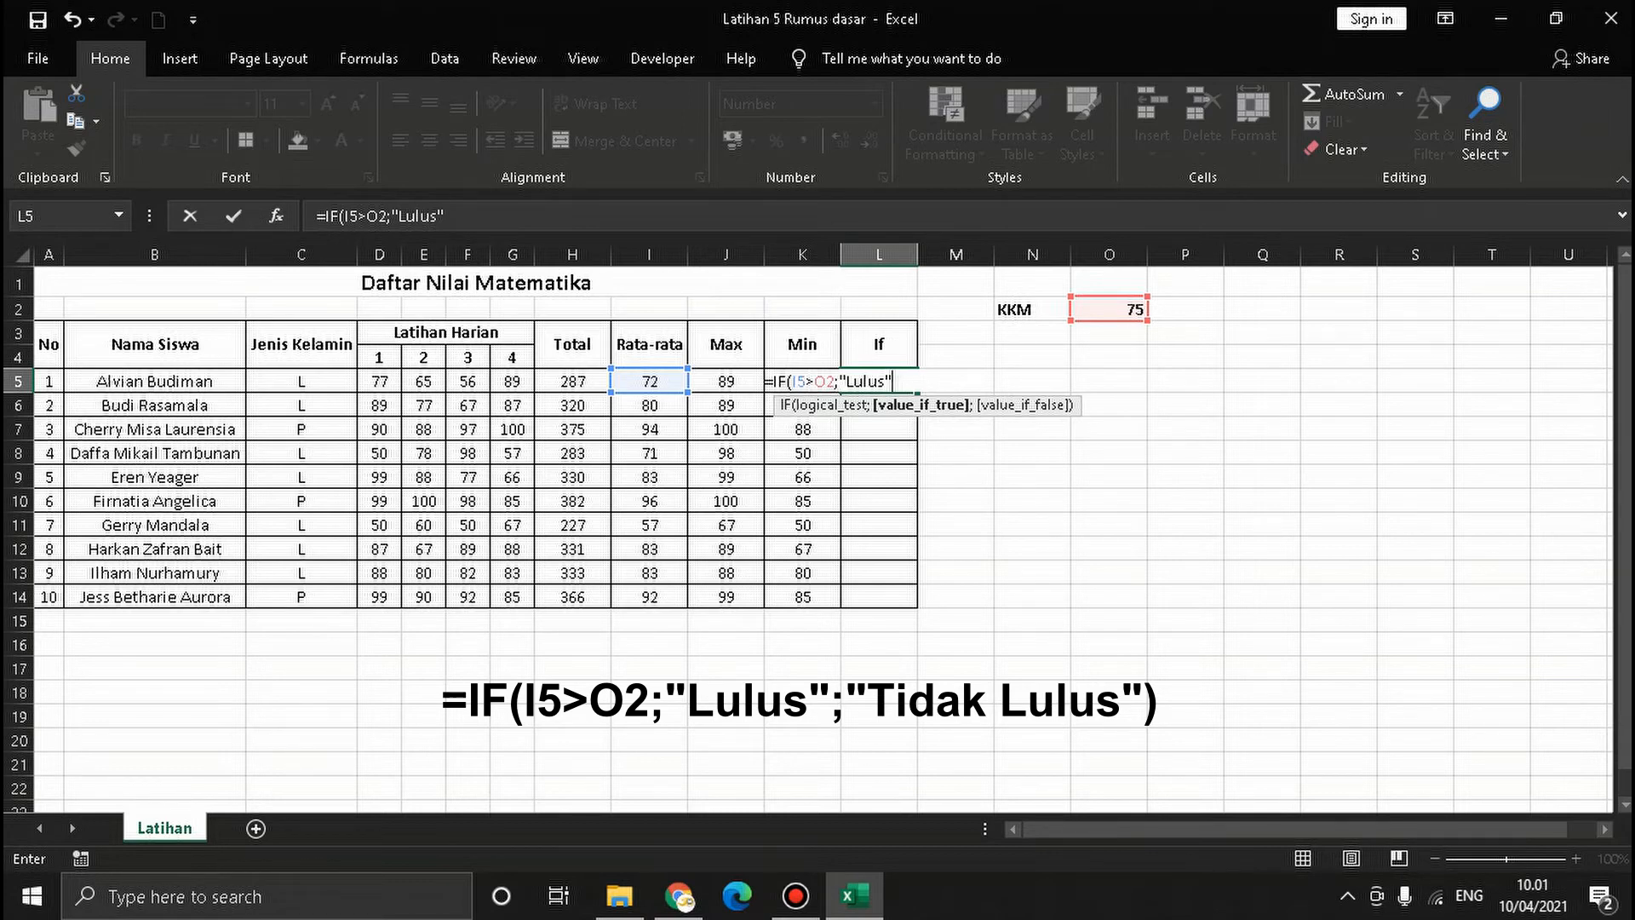
text(;)
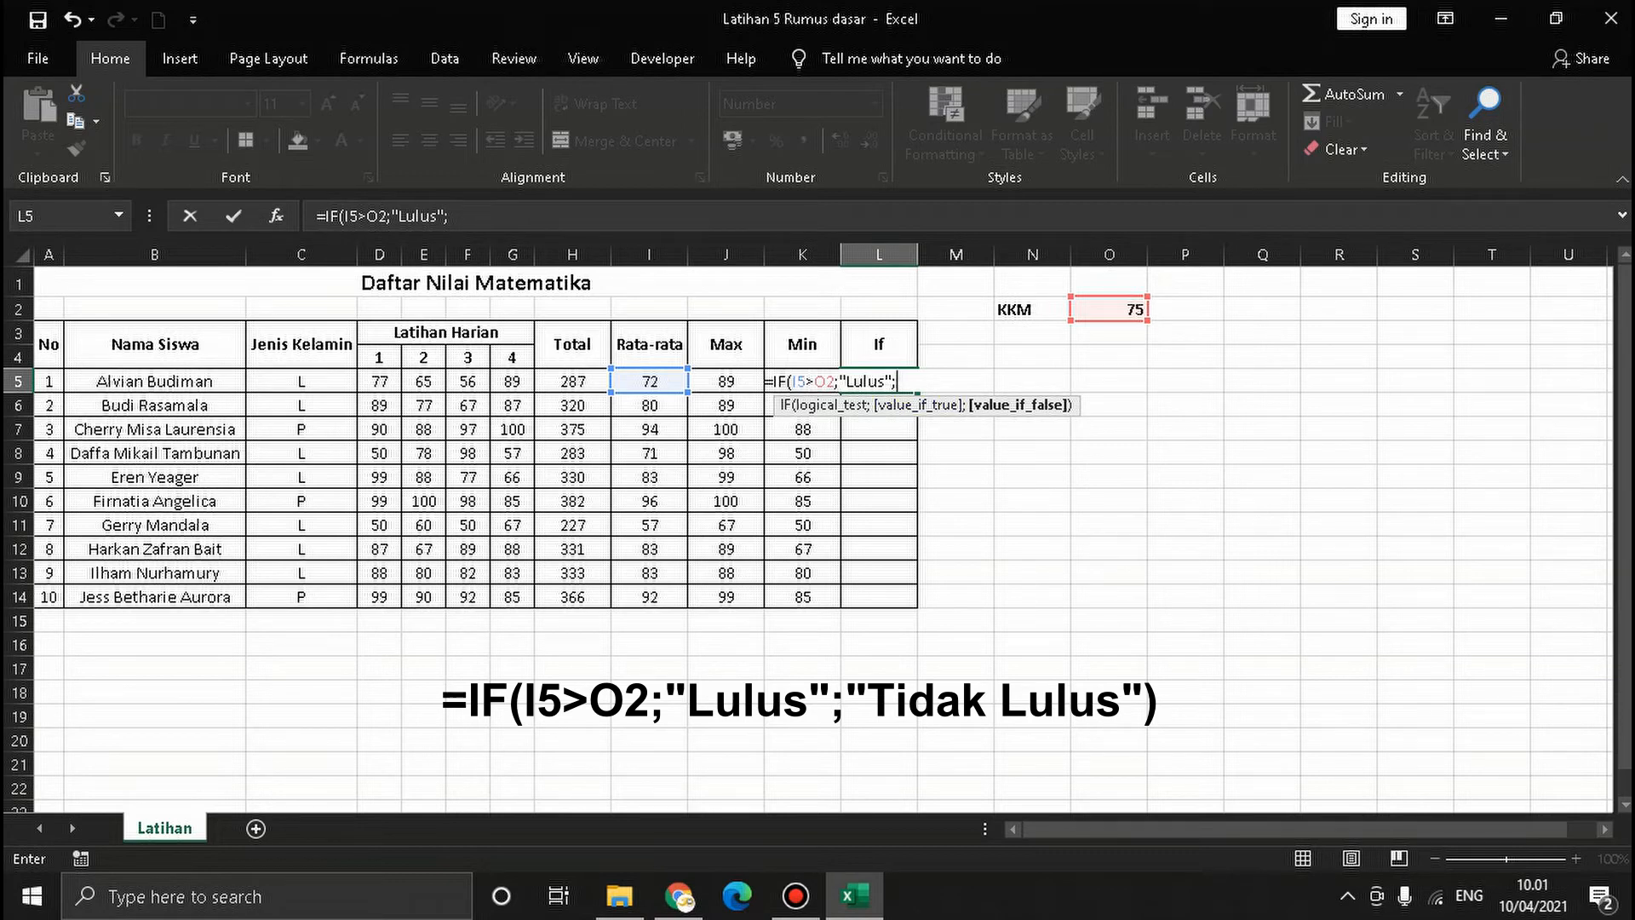
text("Tidak Lulus")
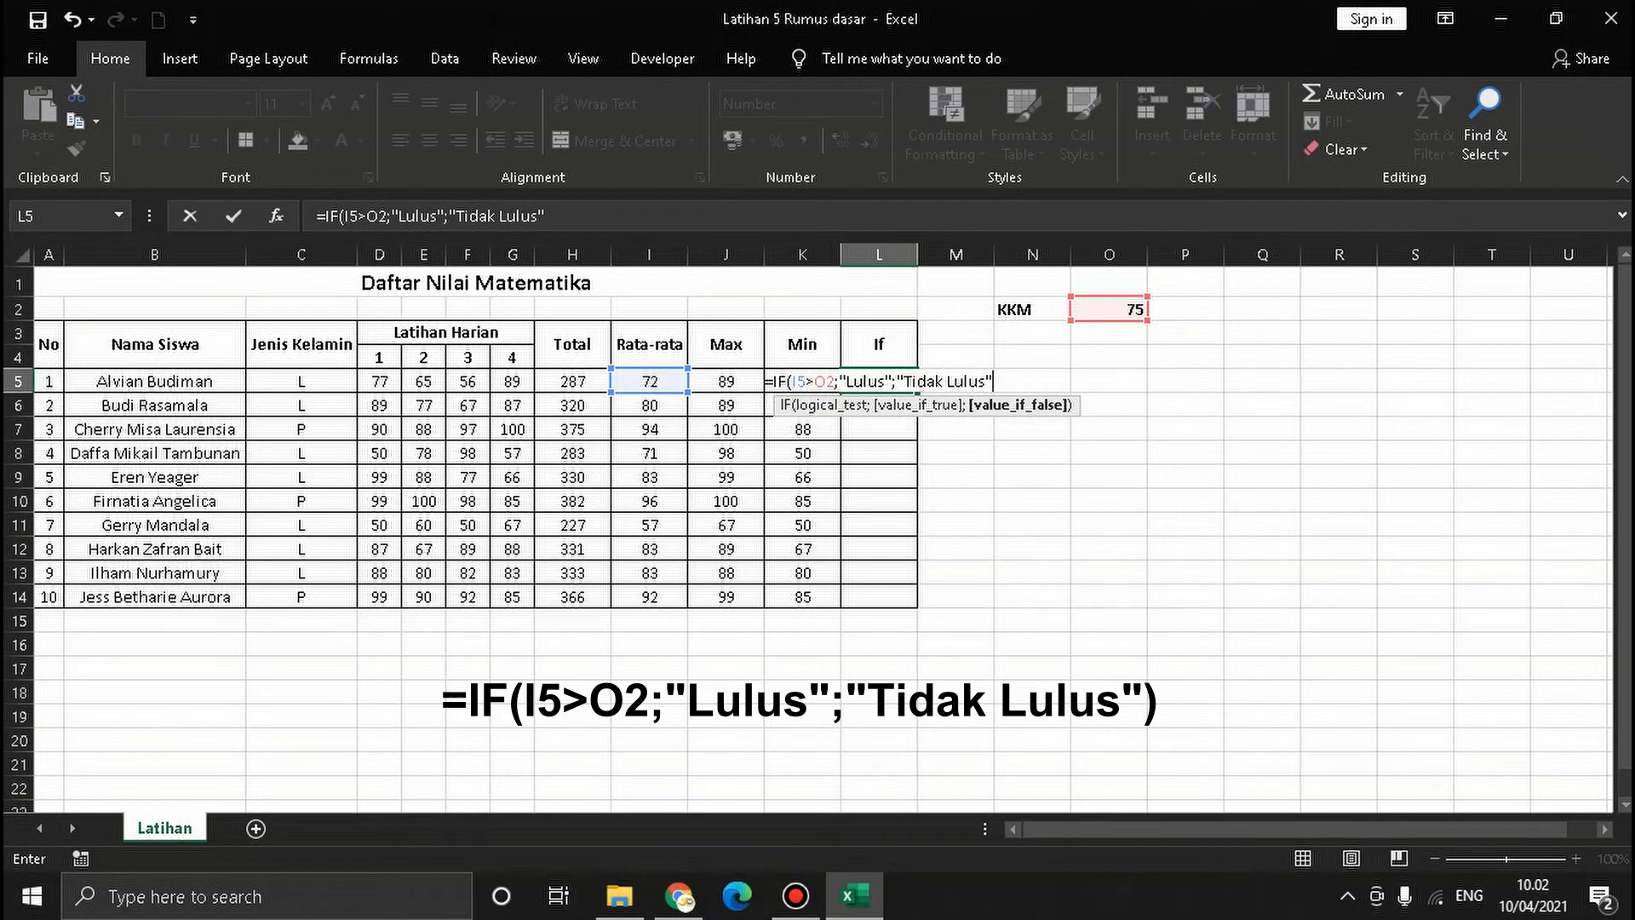
text())
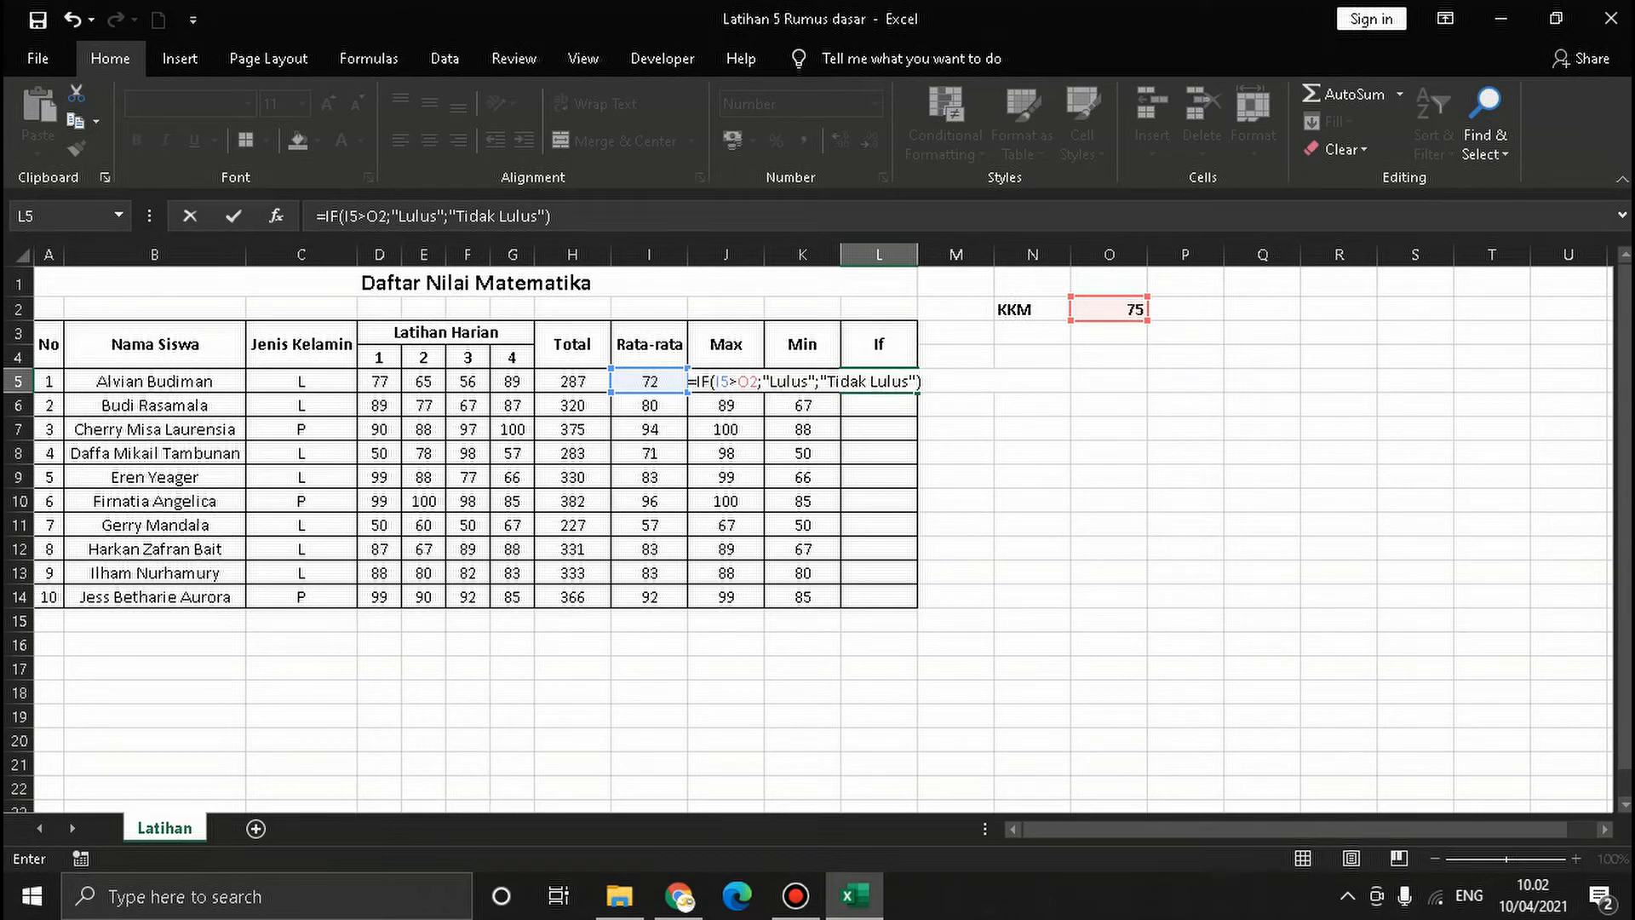
key(Return)
drag(917, 254, 933, 254)
click(887, 381)
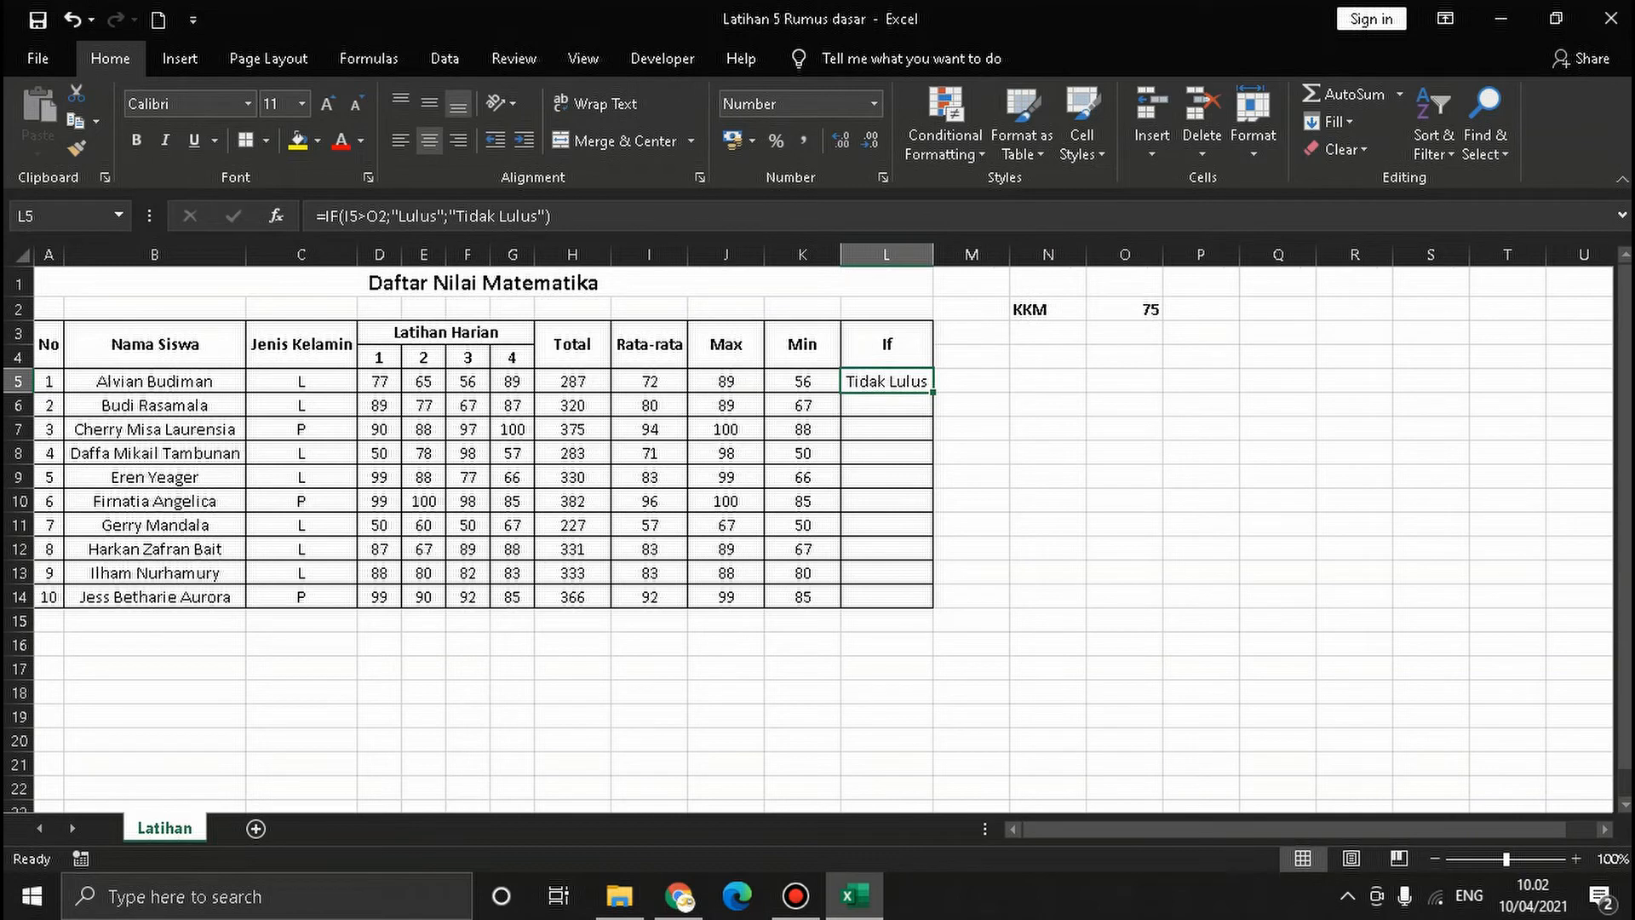
Fill the IF formula from L5 down the If column to L14.
click(649, 381)
click(886, 381)
drag(934, 391, 933, 606)
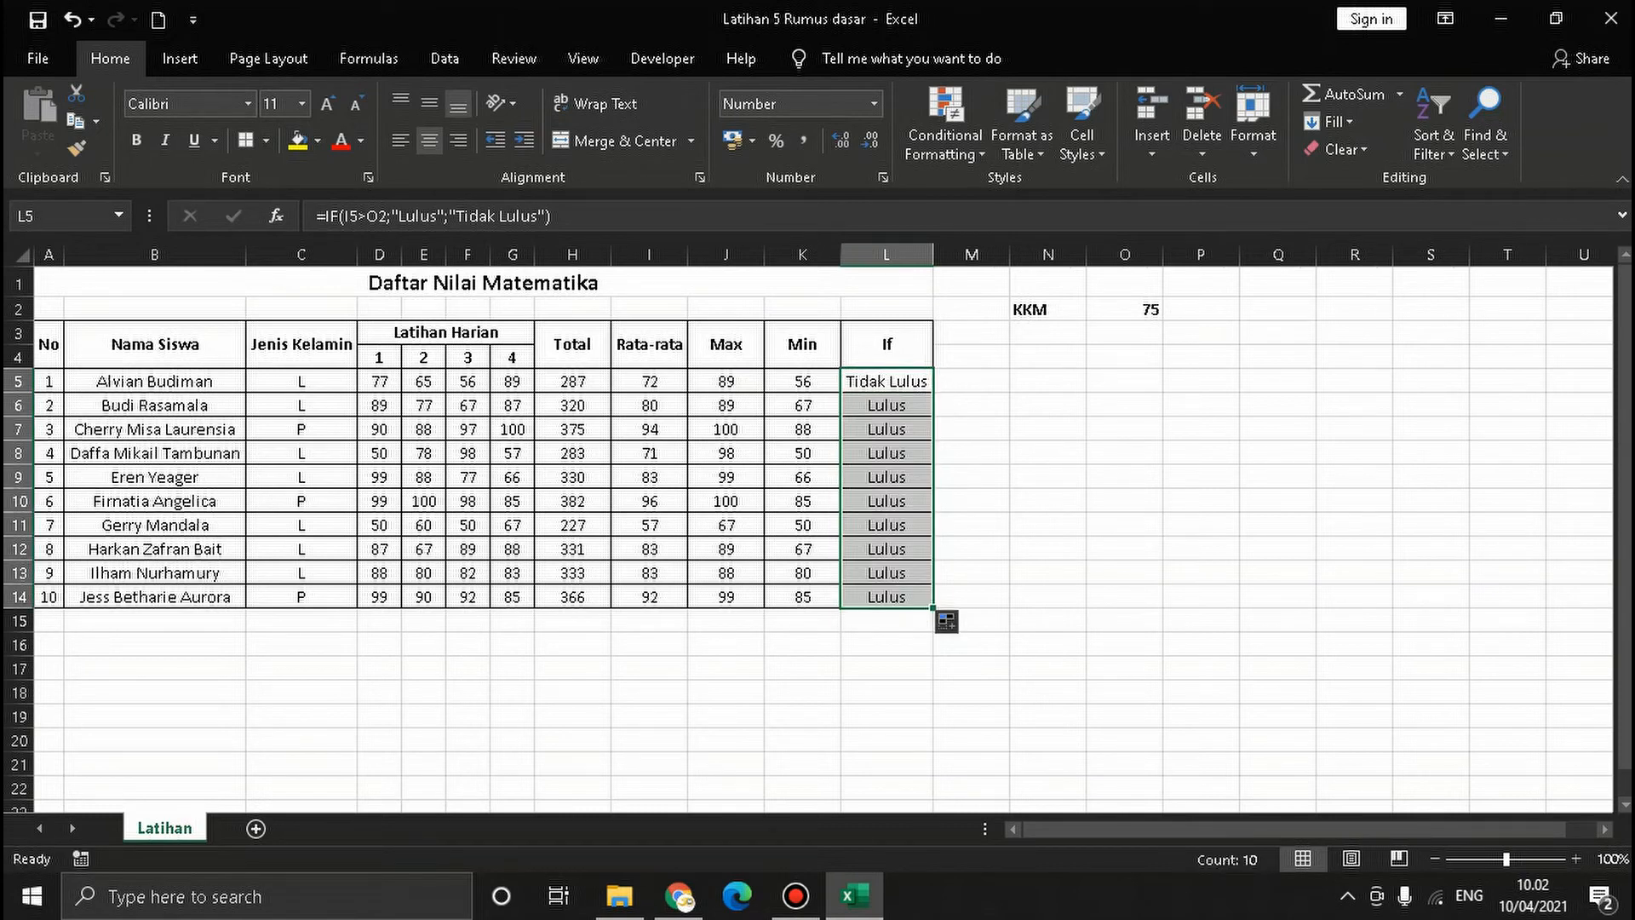
Inspect the cell references in the L11 IF formula together with the average in I11.
click(886, 525)
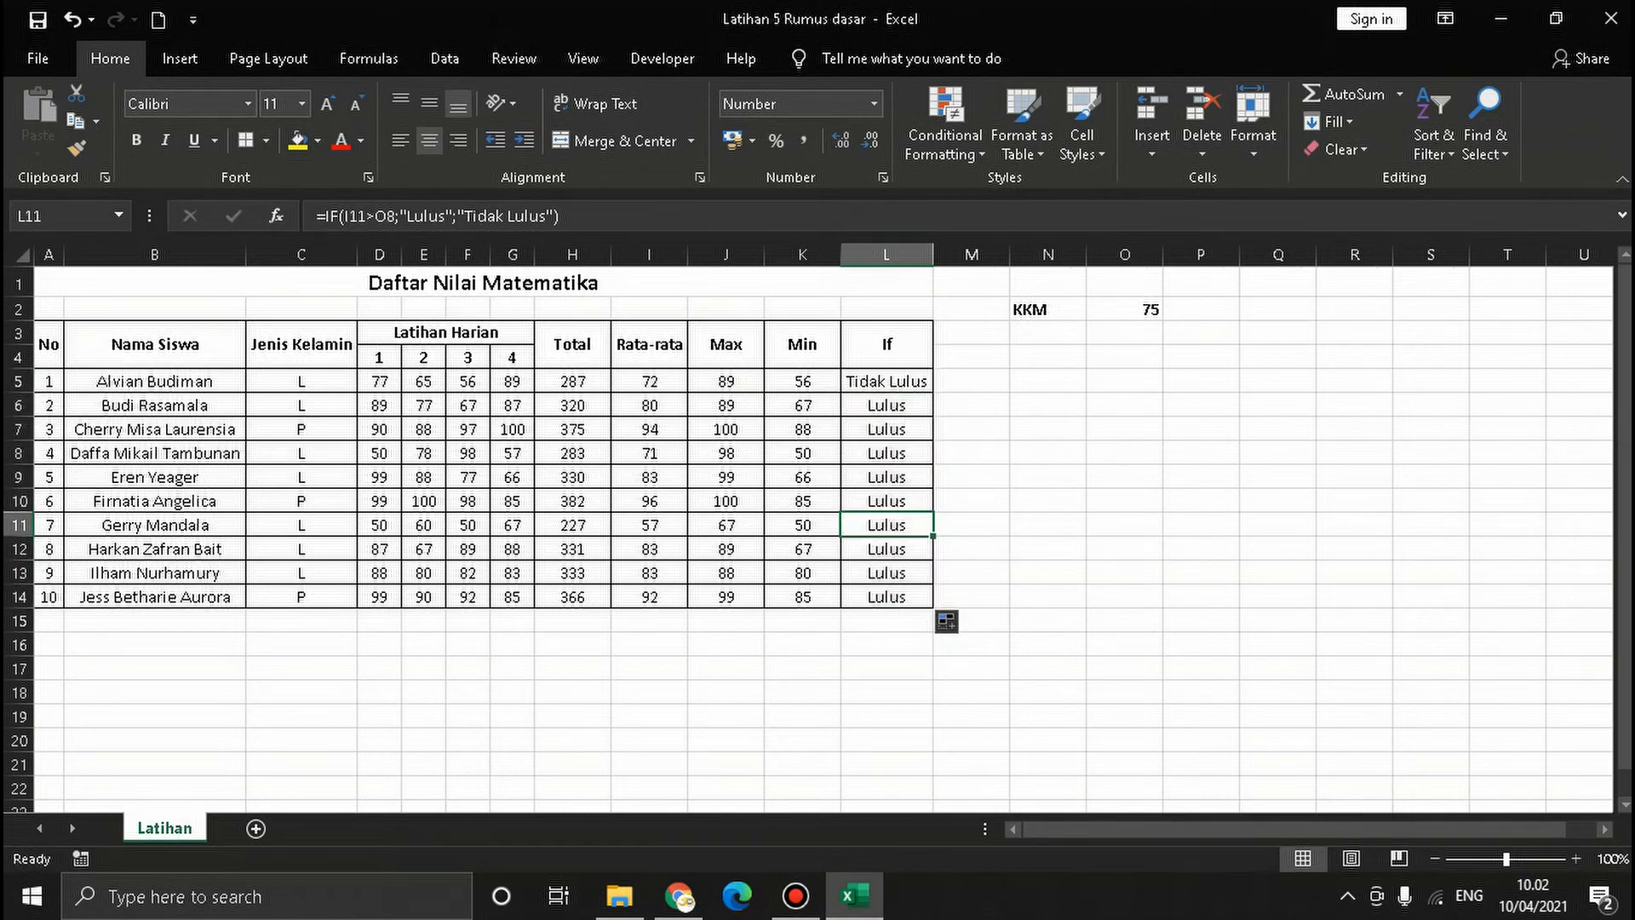
double_click(901, 526)
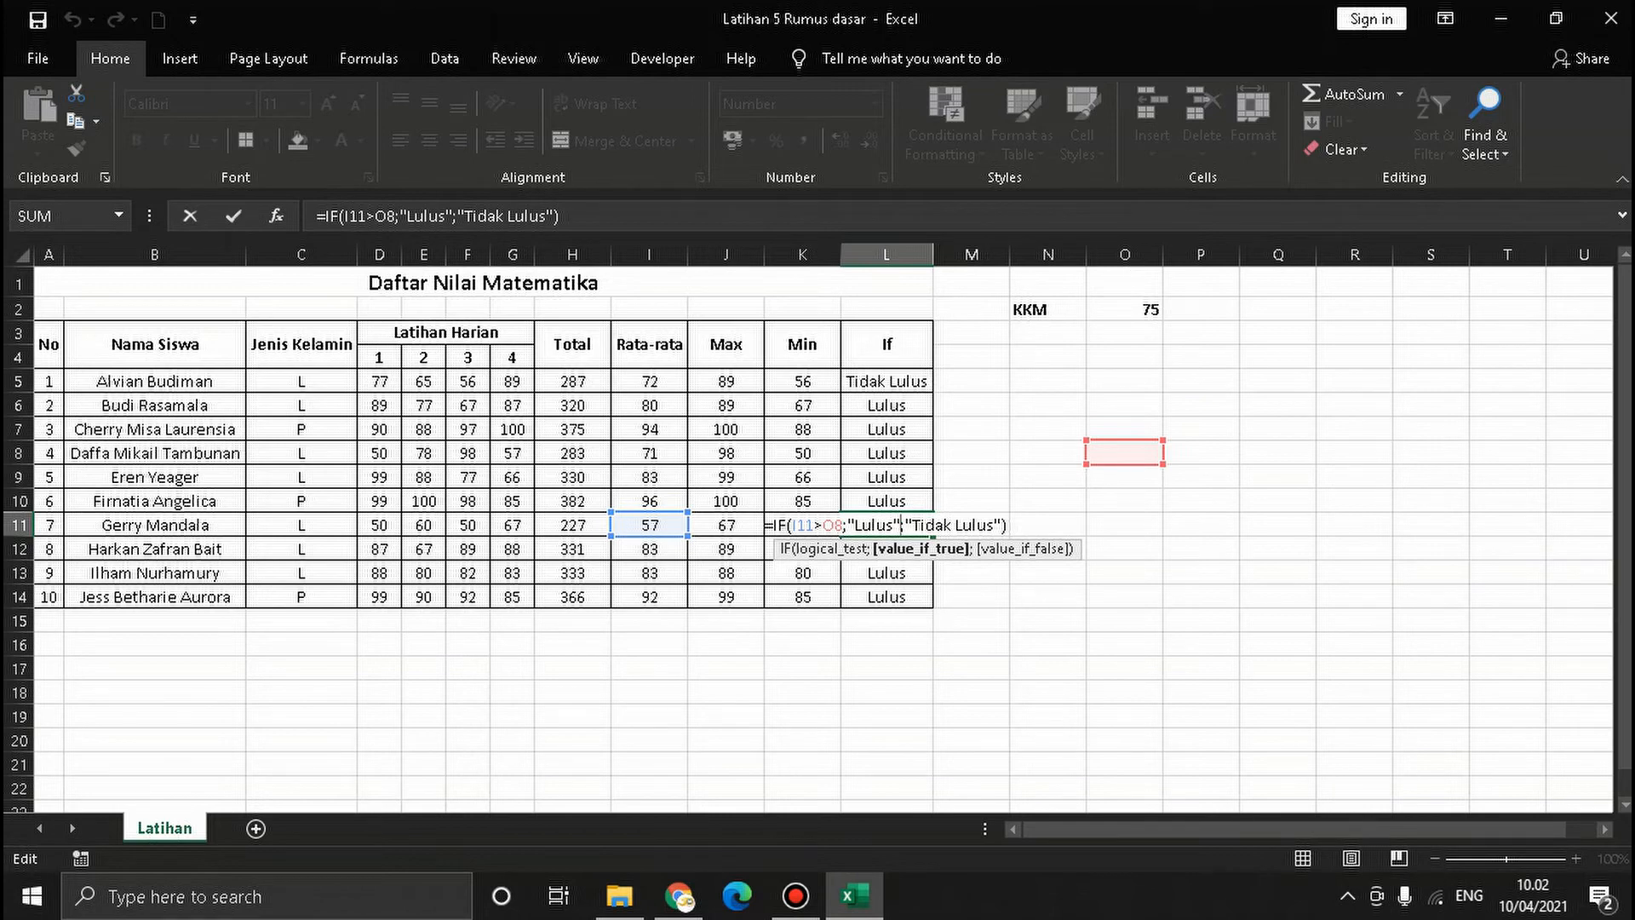
click(1048, 500)
click(650, 525)
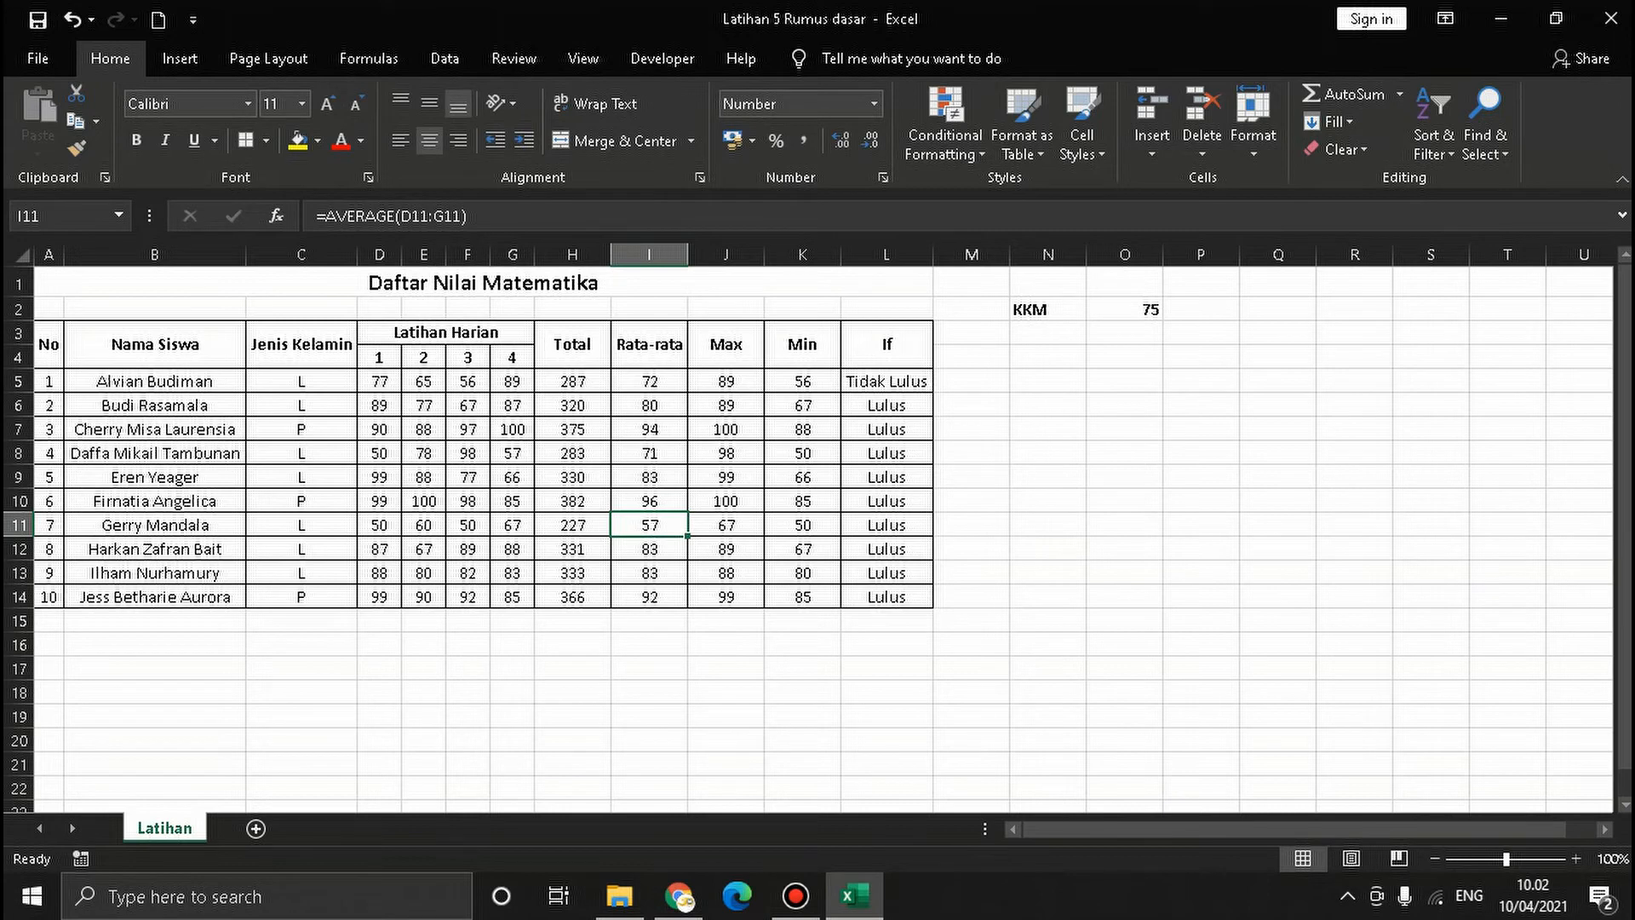
double_click(877, 526)
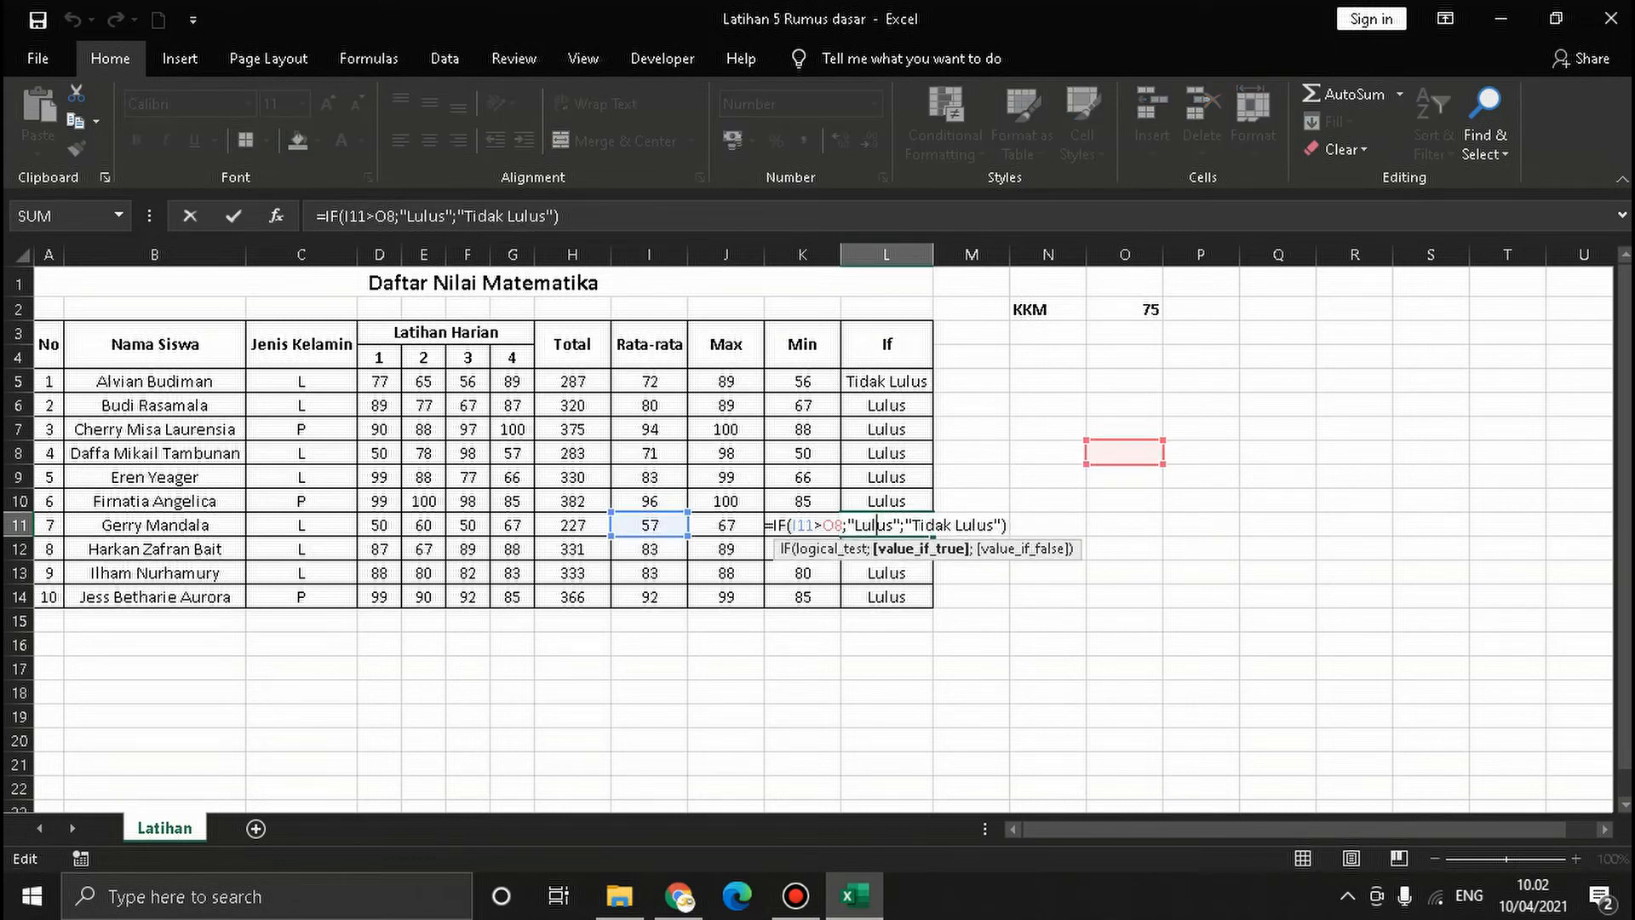
key(Escape)
Fill the L5 formula down to L14 again and compare the KKM references in L5, L6 and L7.
click(886, 382)
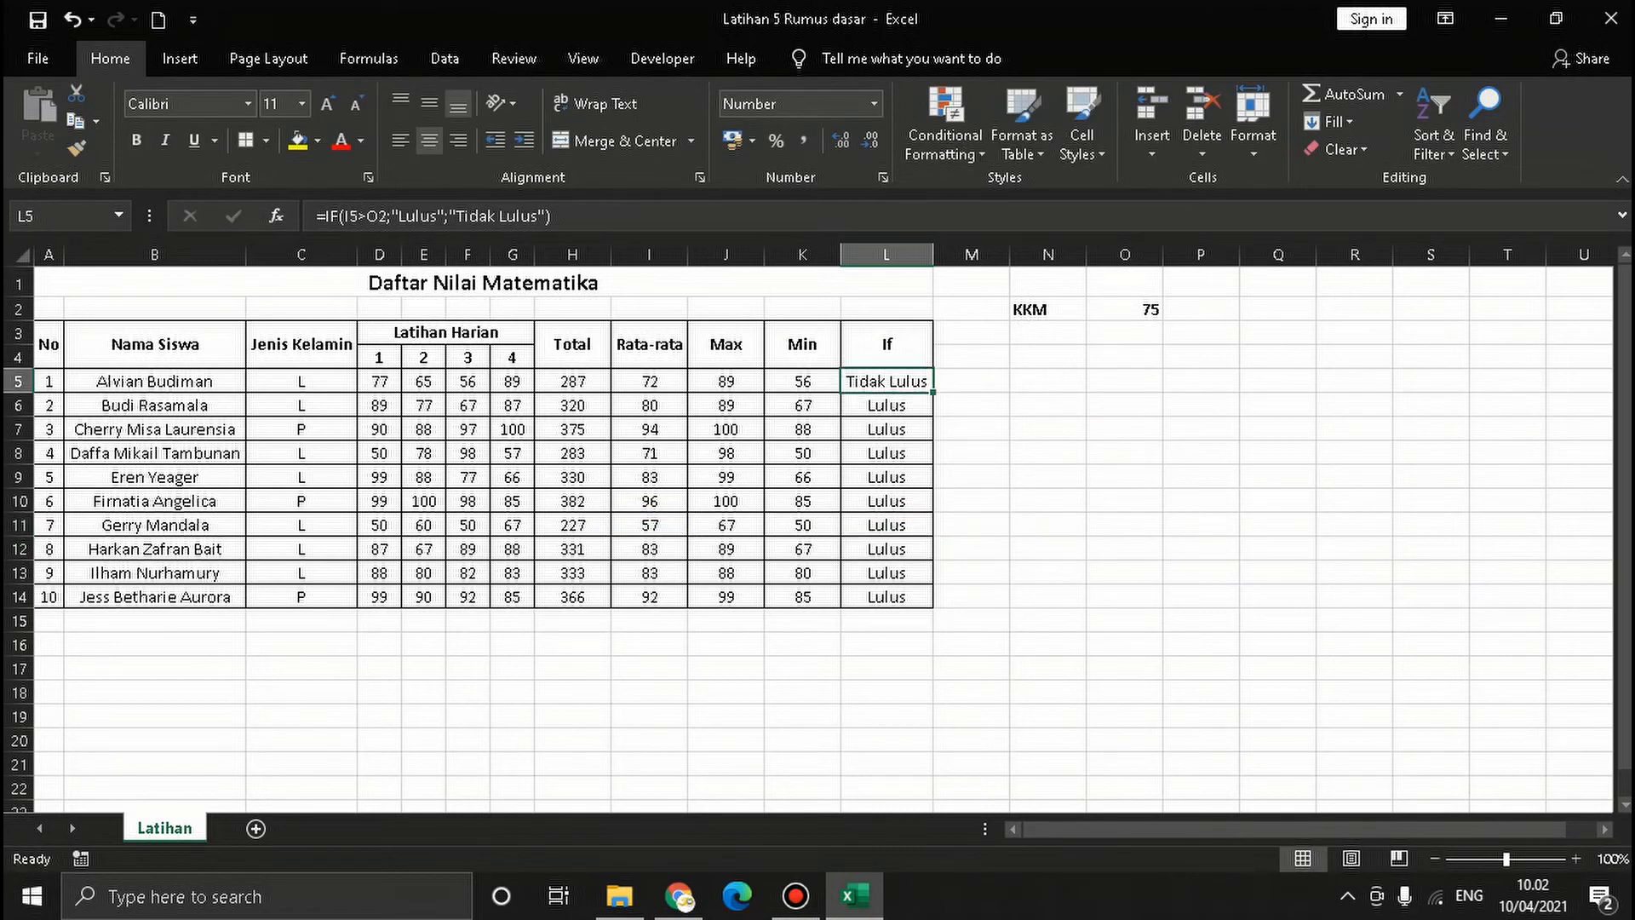
drag(934, 392, 933, 607)
click(886, 381)
click(358, 216)
key(Escape)
click(380, 216)
key(Escape)
double_click(896, 406)
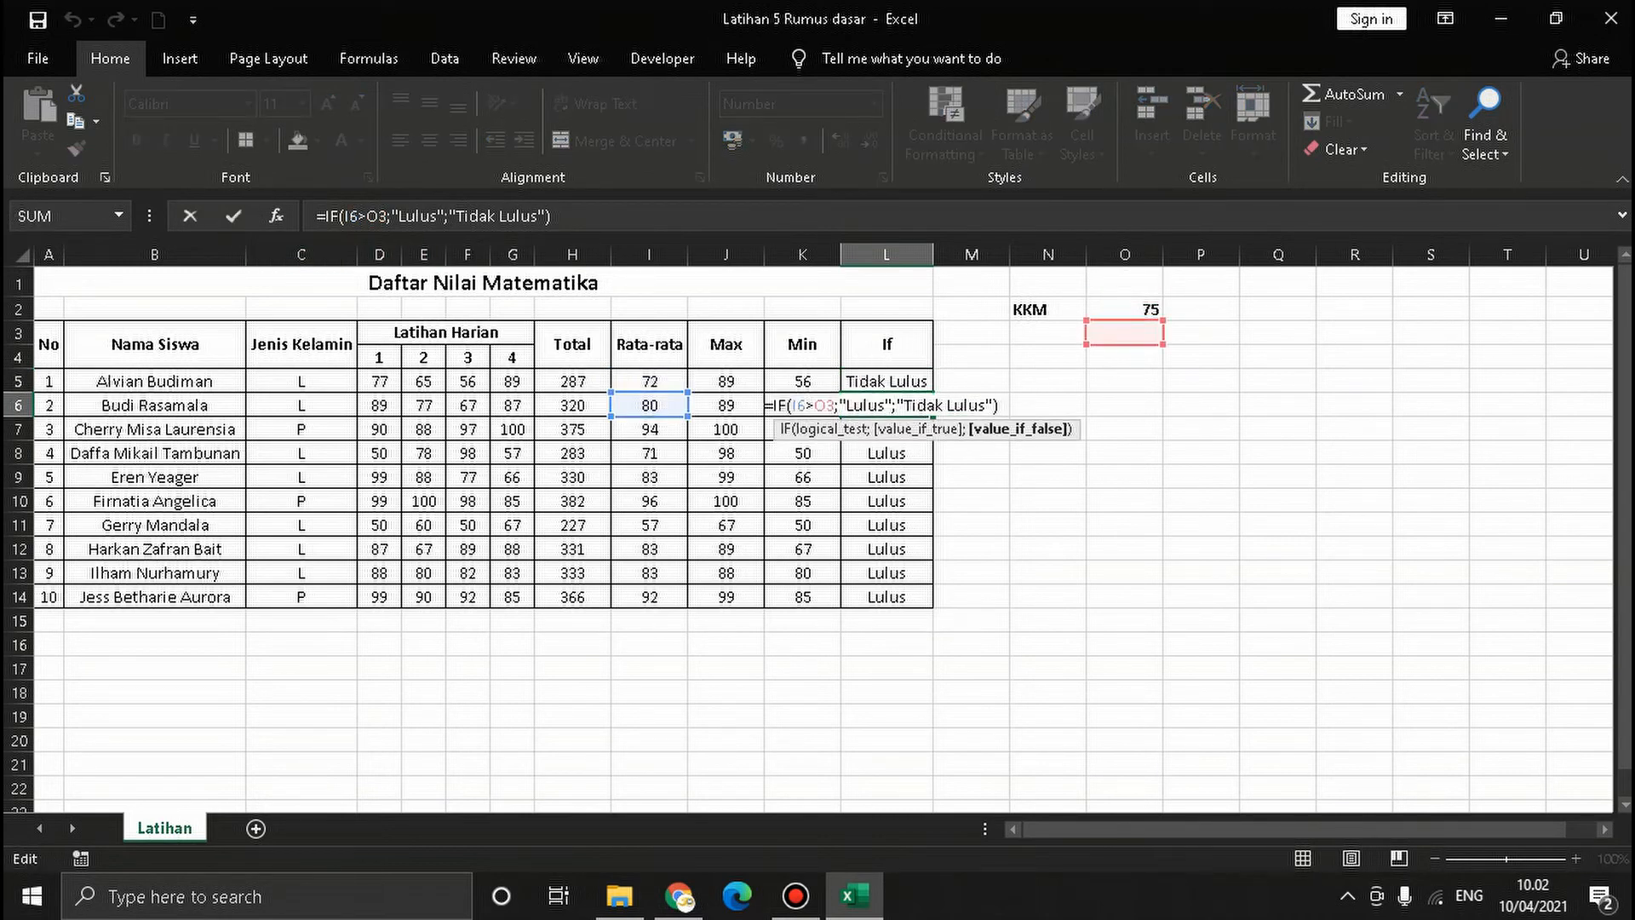
key(Return)
key(F2)
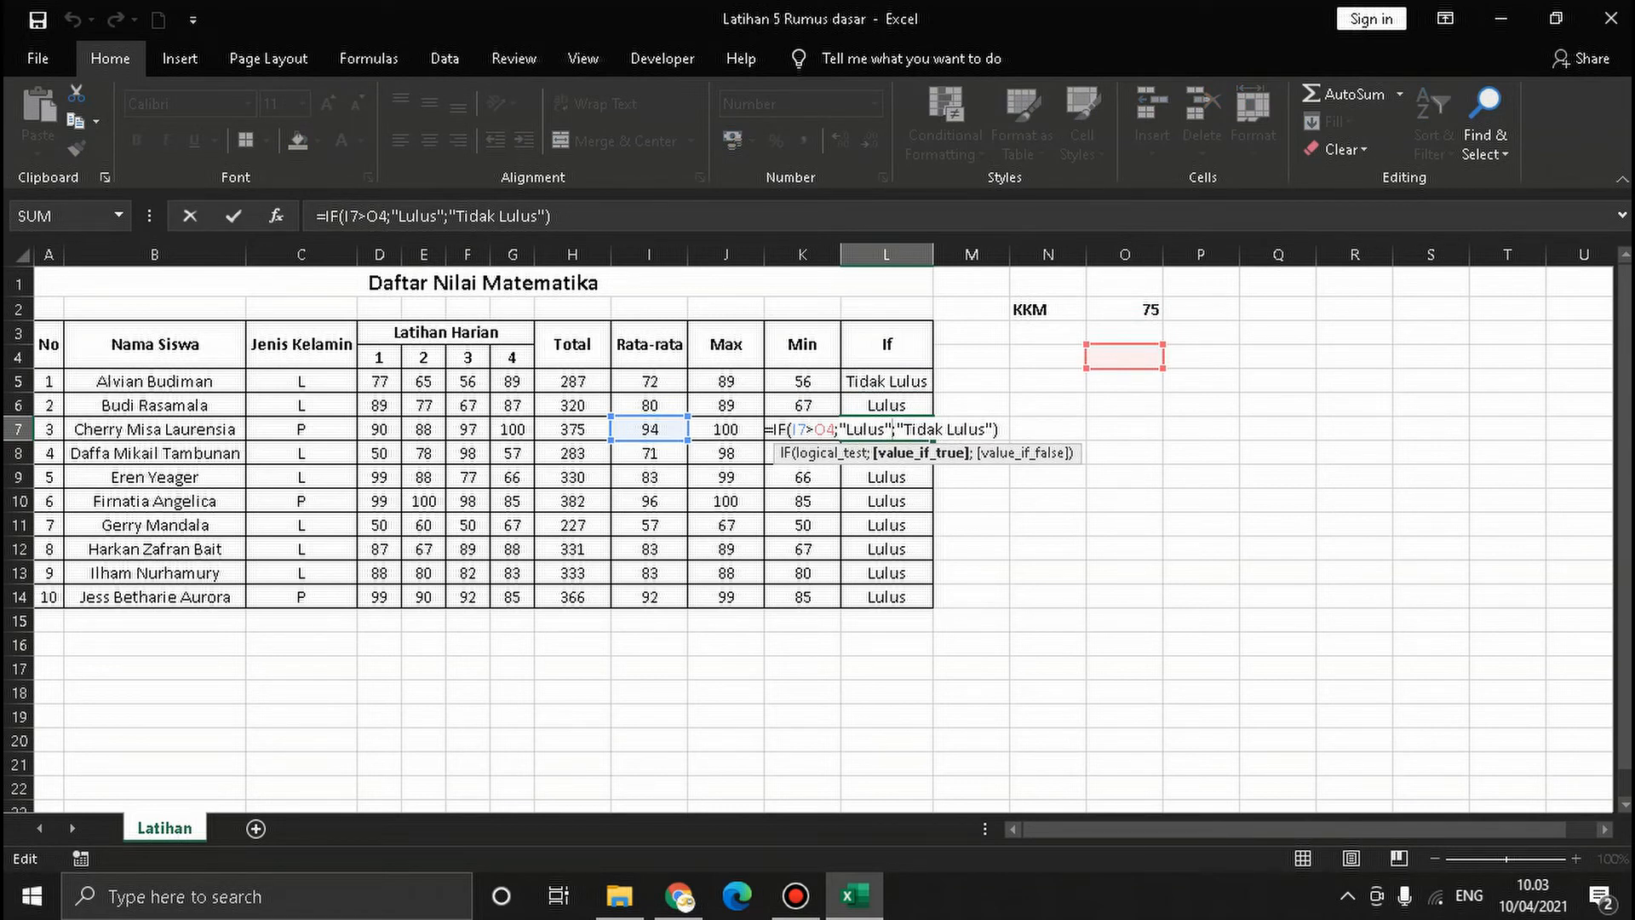
key(Escape)
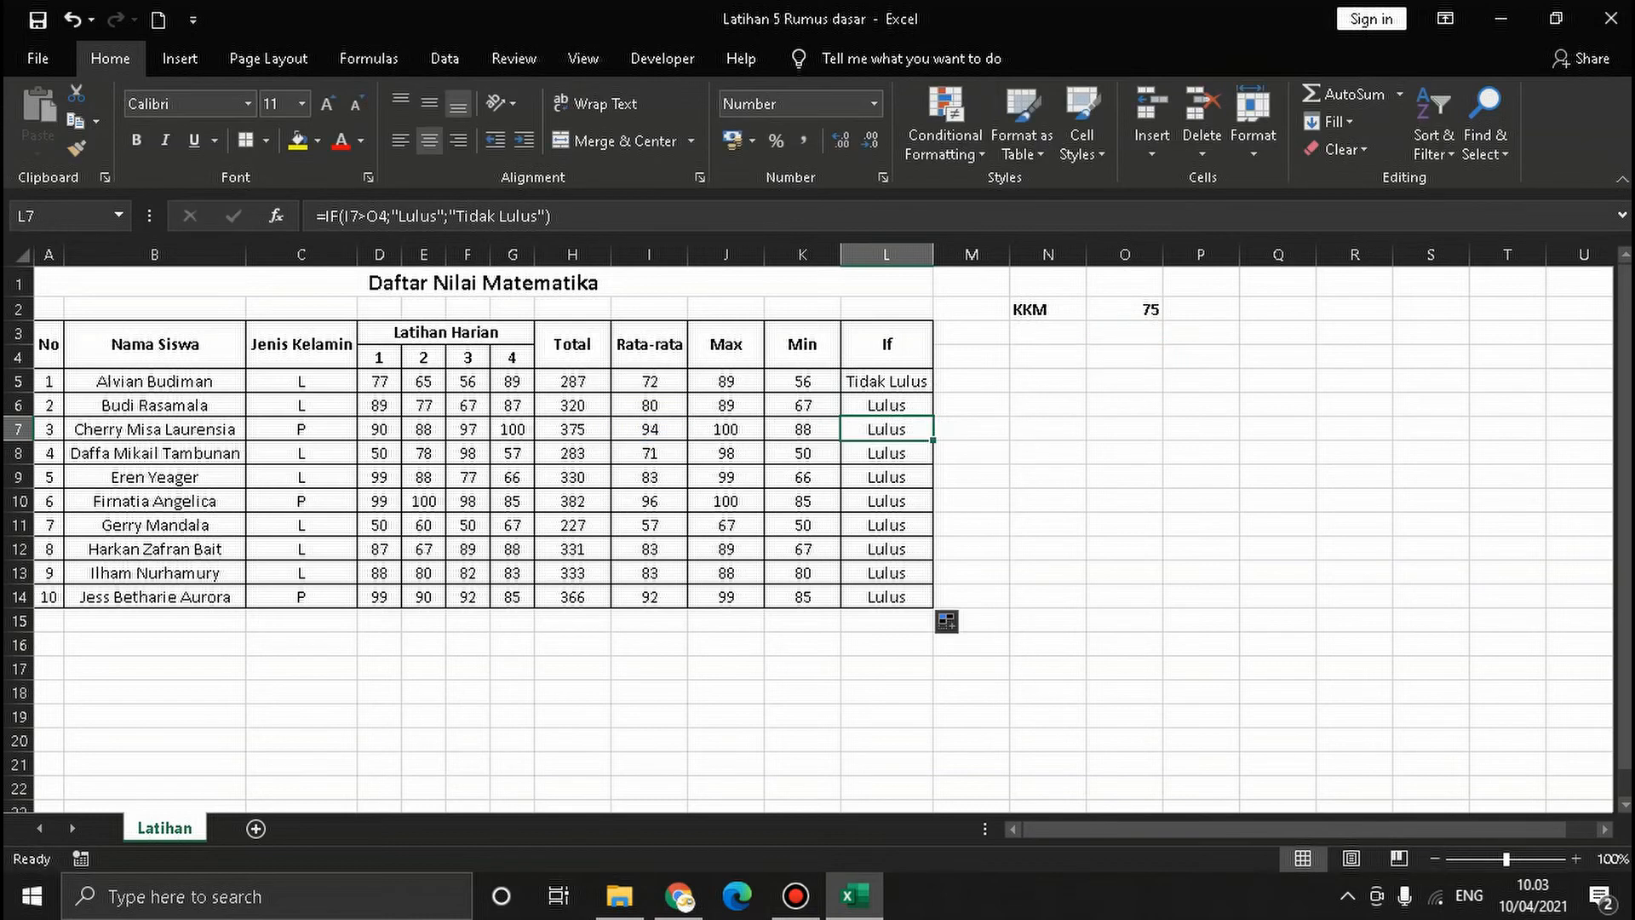
Make the KKM reference absolute as $O$2 in the L5 IF formula and fill it down to L14.
double_click(892, 382)
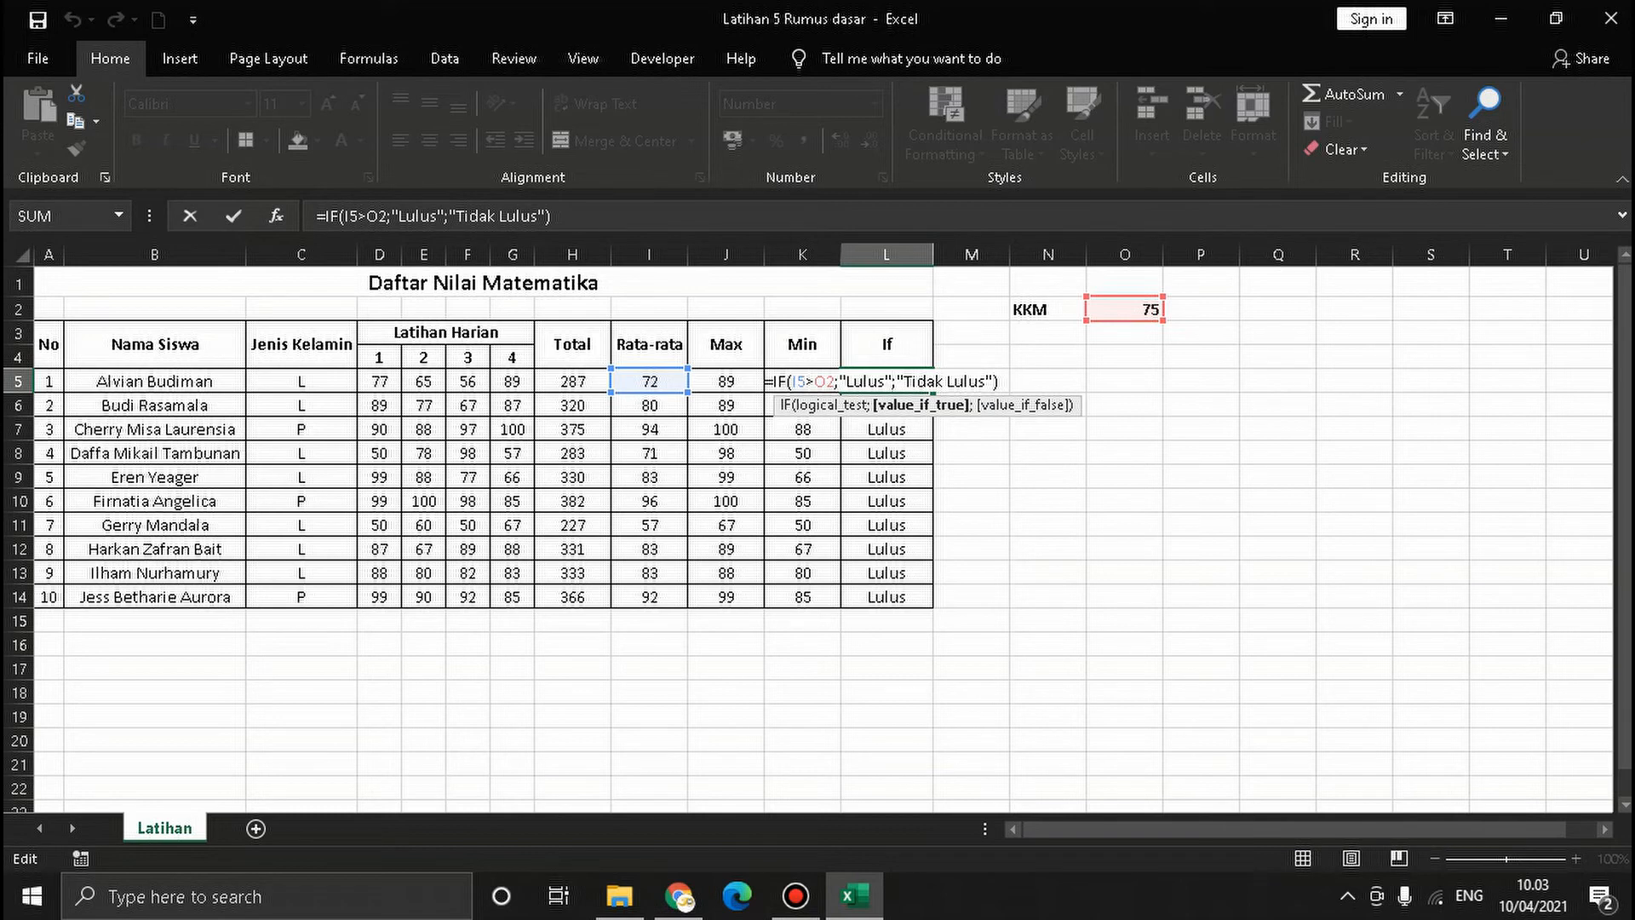
click(367, 216)
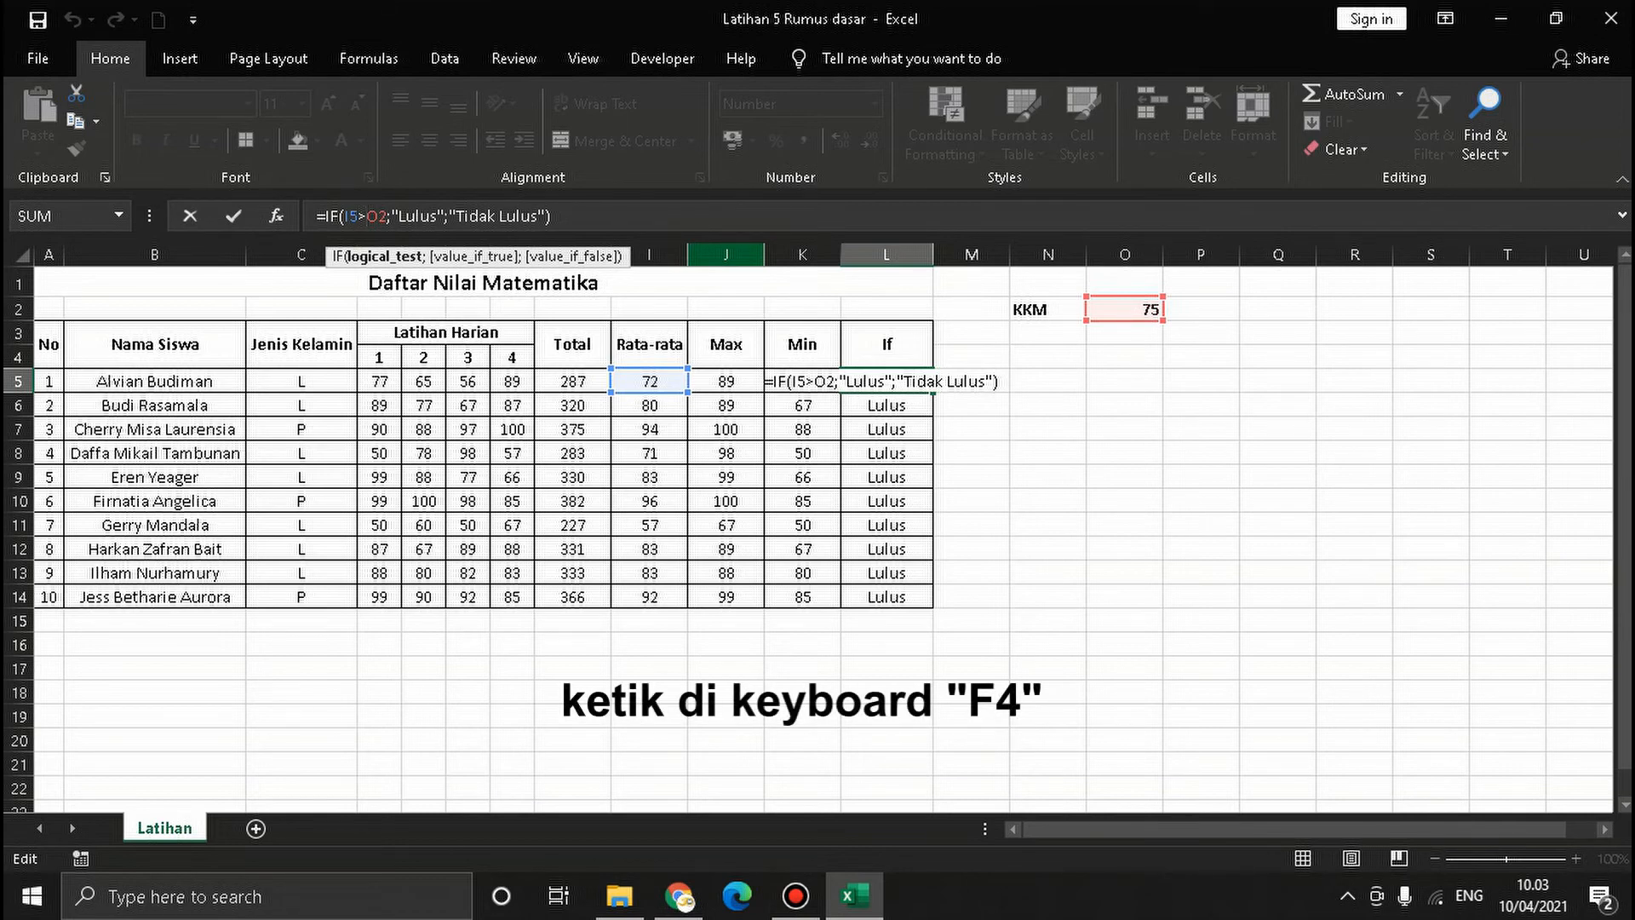
key(F4)
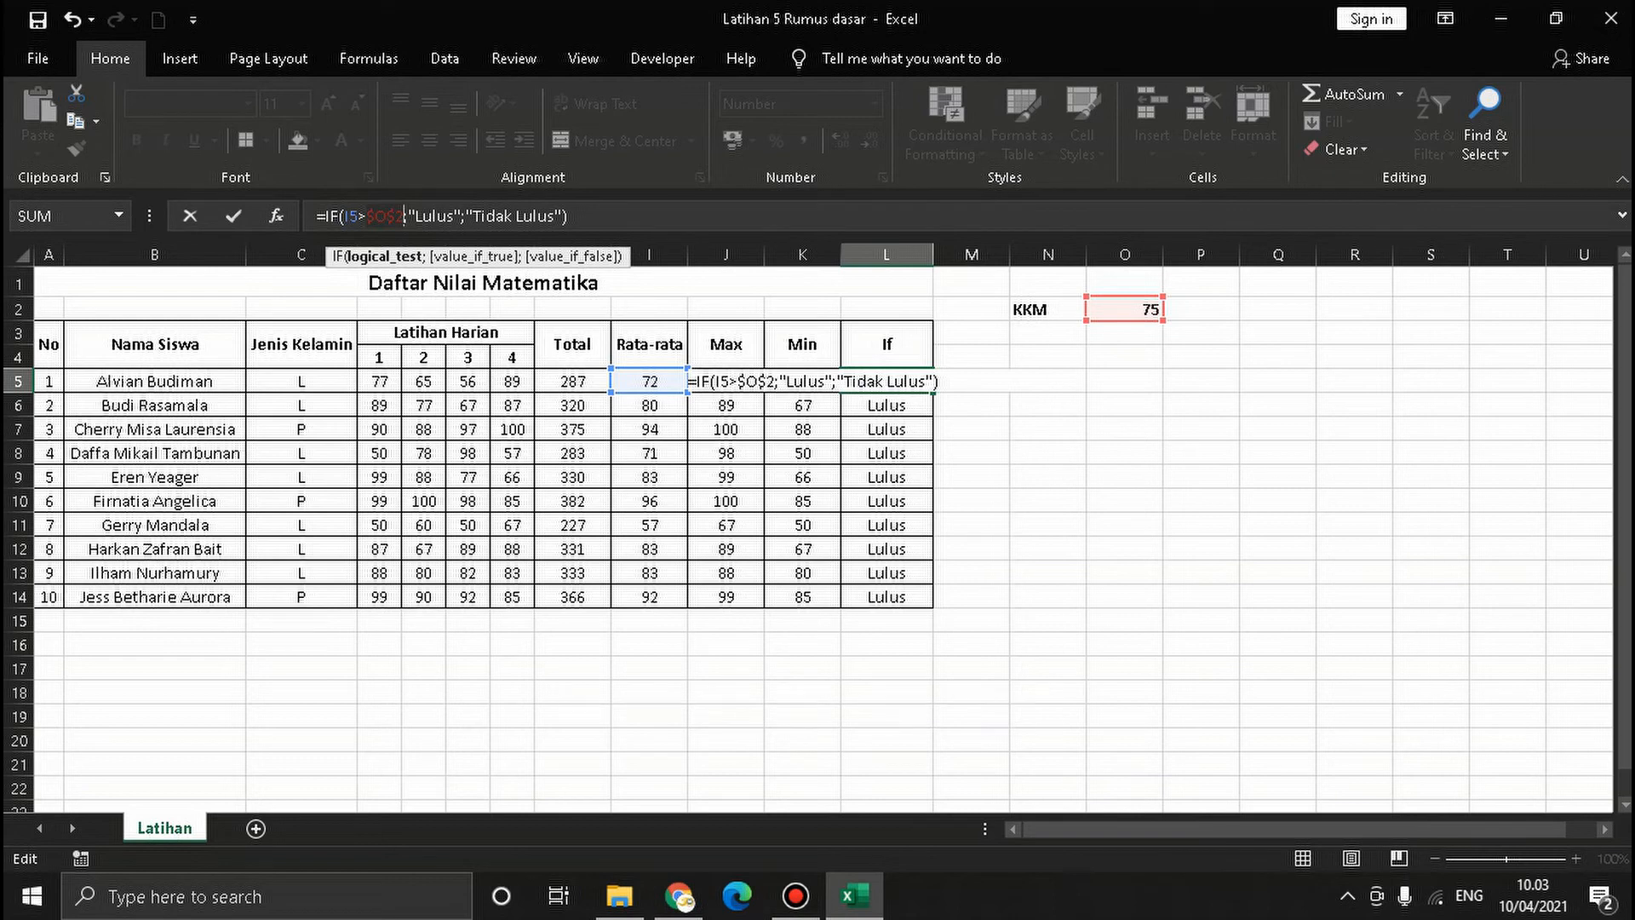
key(Return)
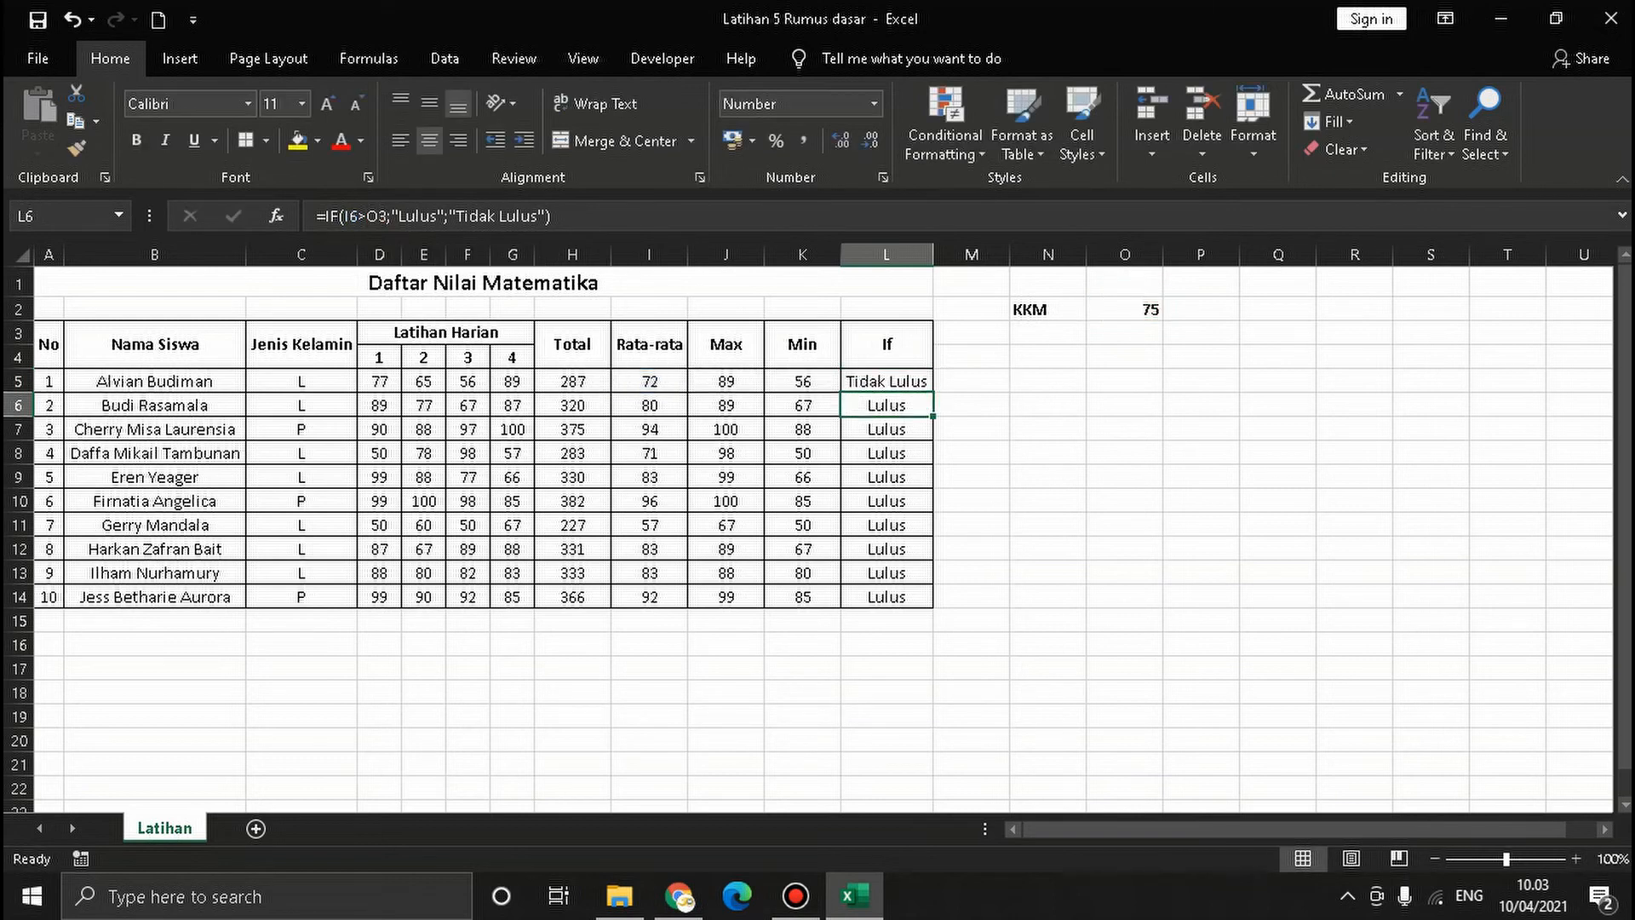
click(887, 381)
drag(933, 392, 932, 601)
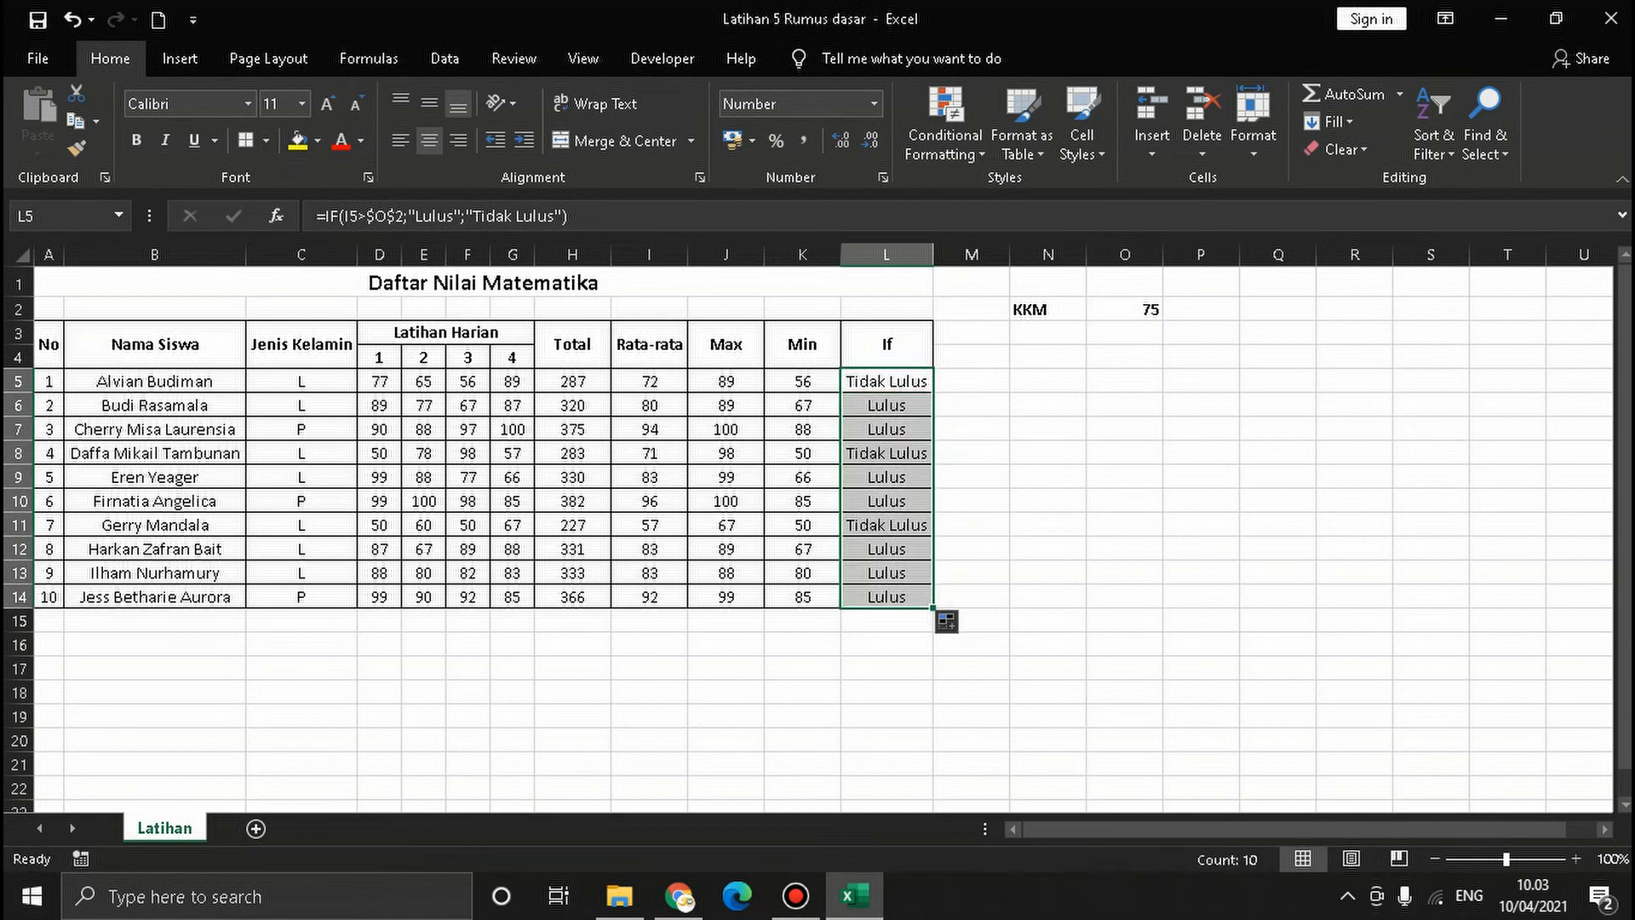
Check the KKM reference in each filled IF formula from L6 down to L14.
click(904, 405)
double_click(905, 405)
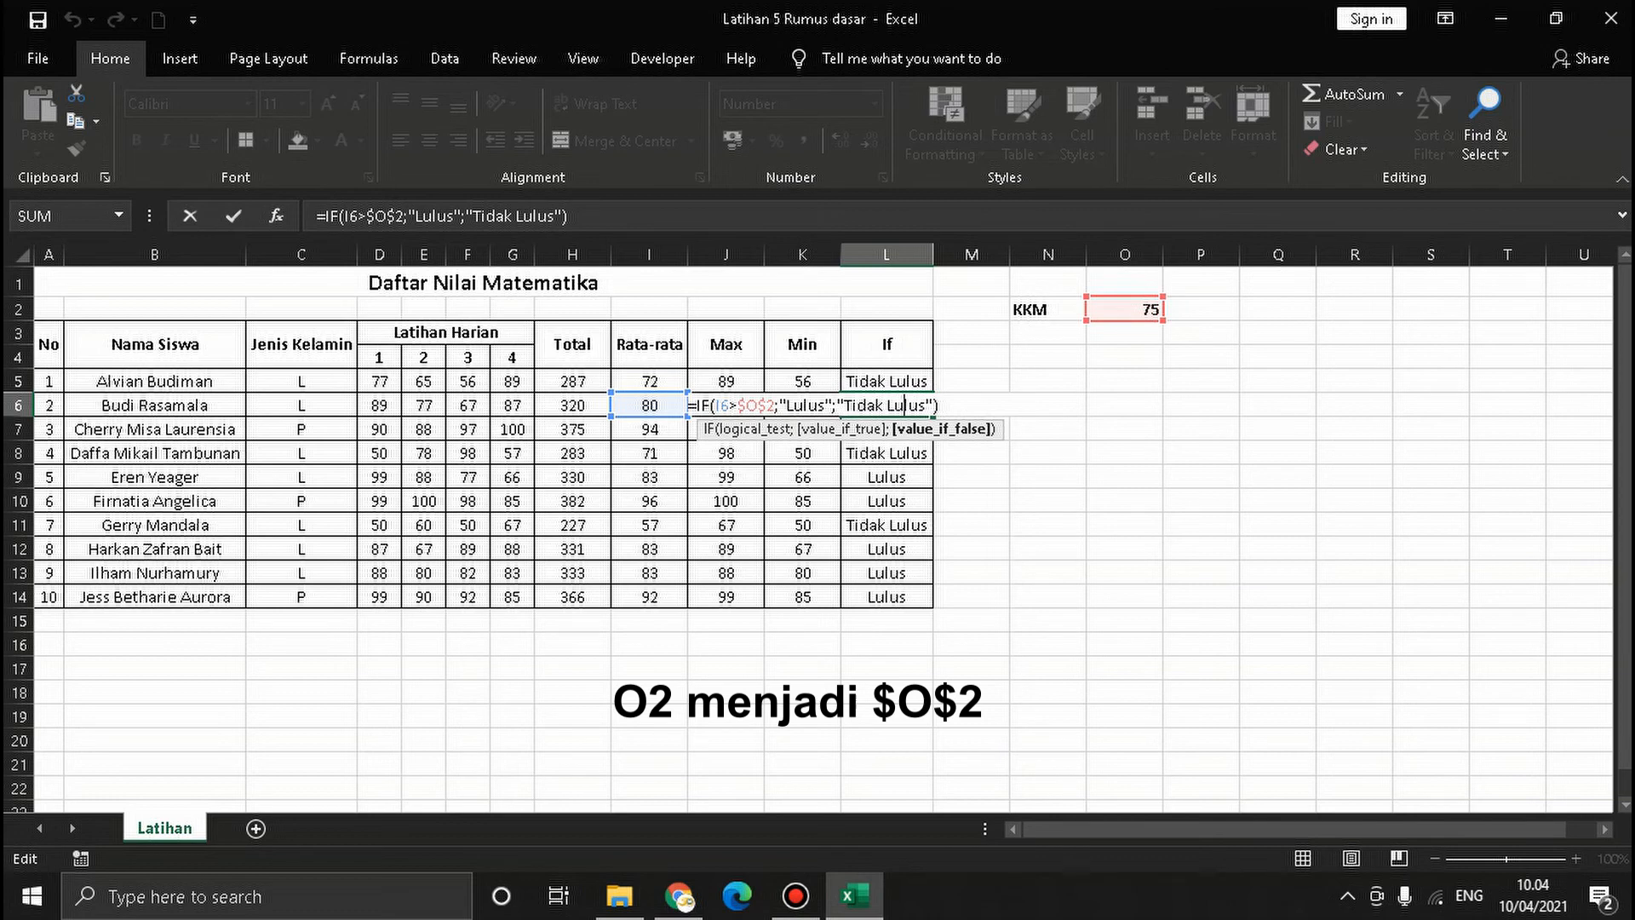
key(Escape)
click(887, 429)
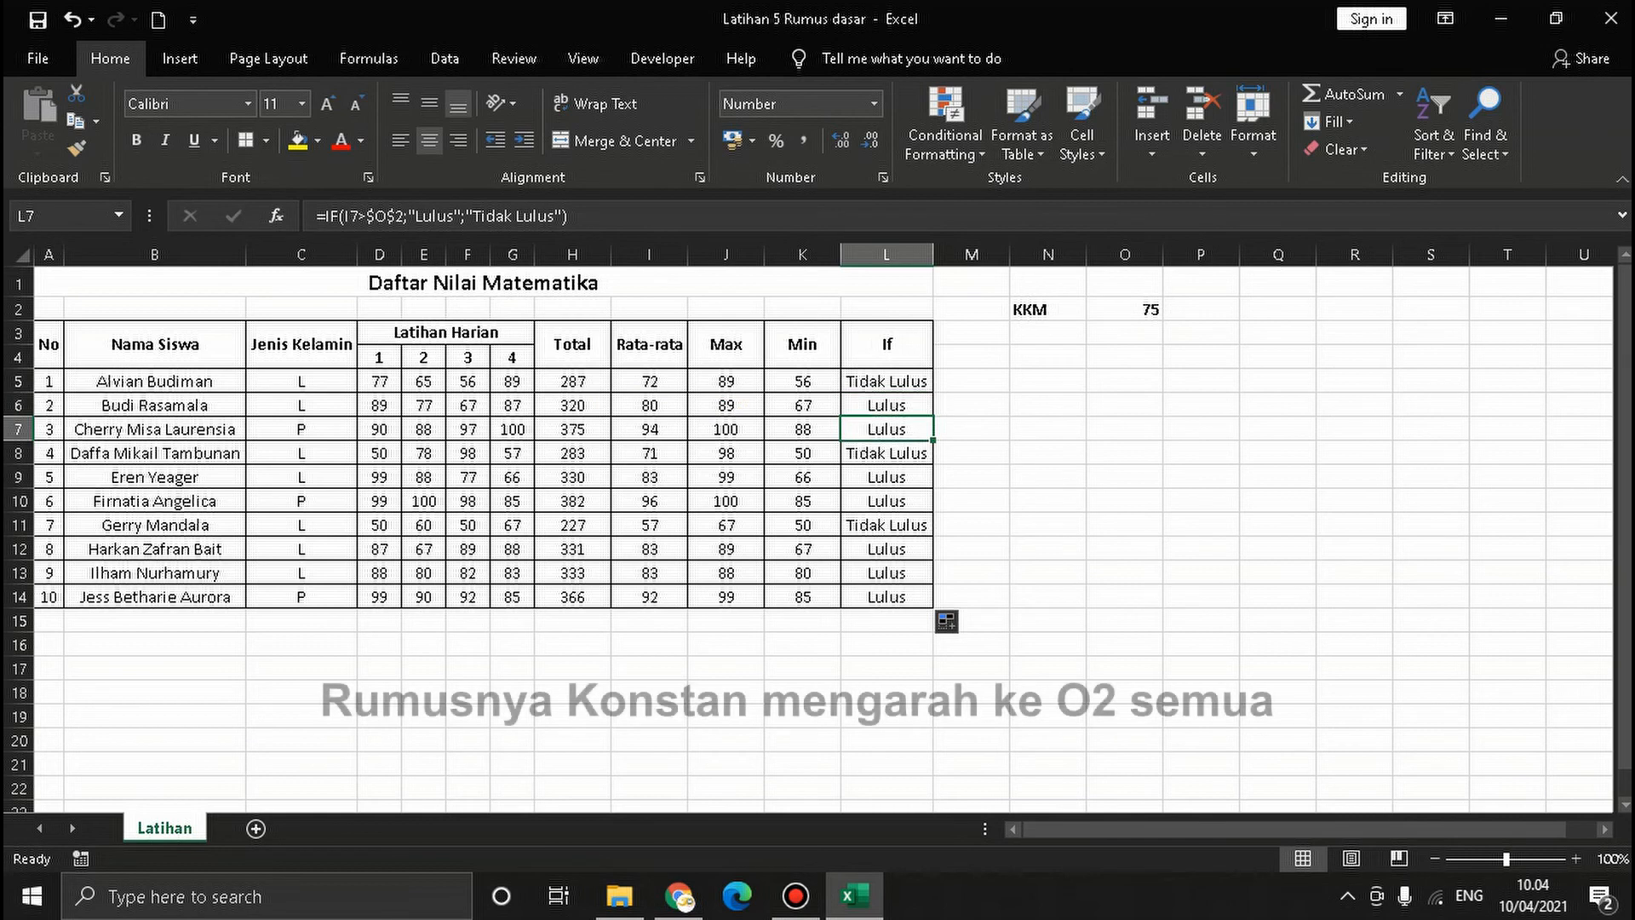
click(886, 453)
click(886, 477)
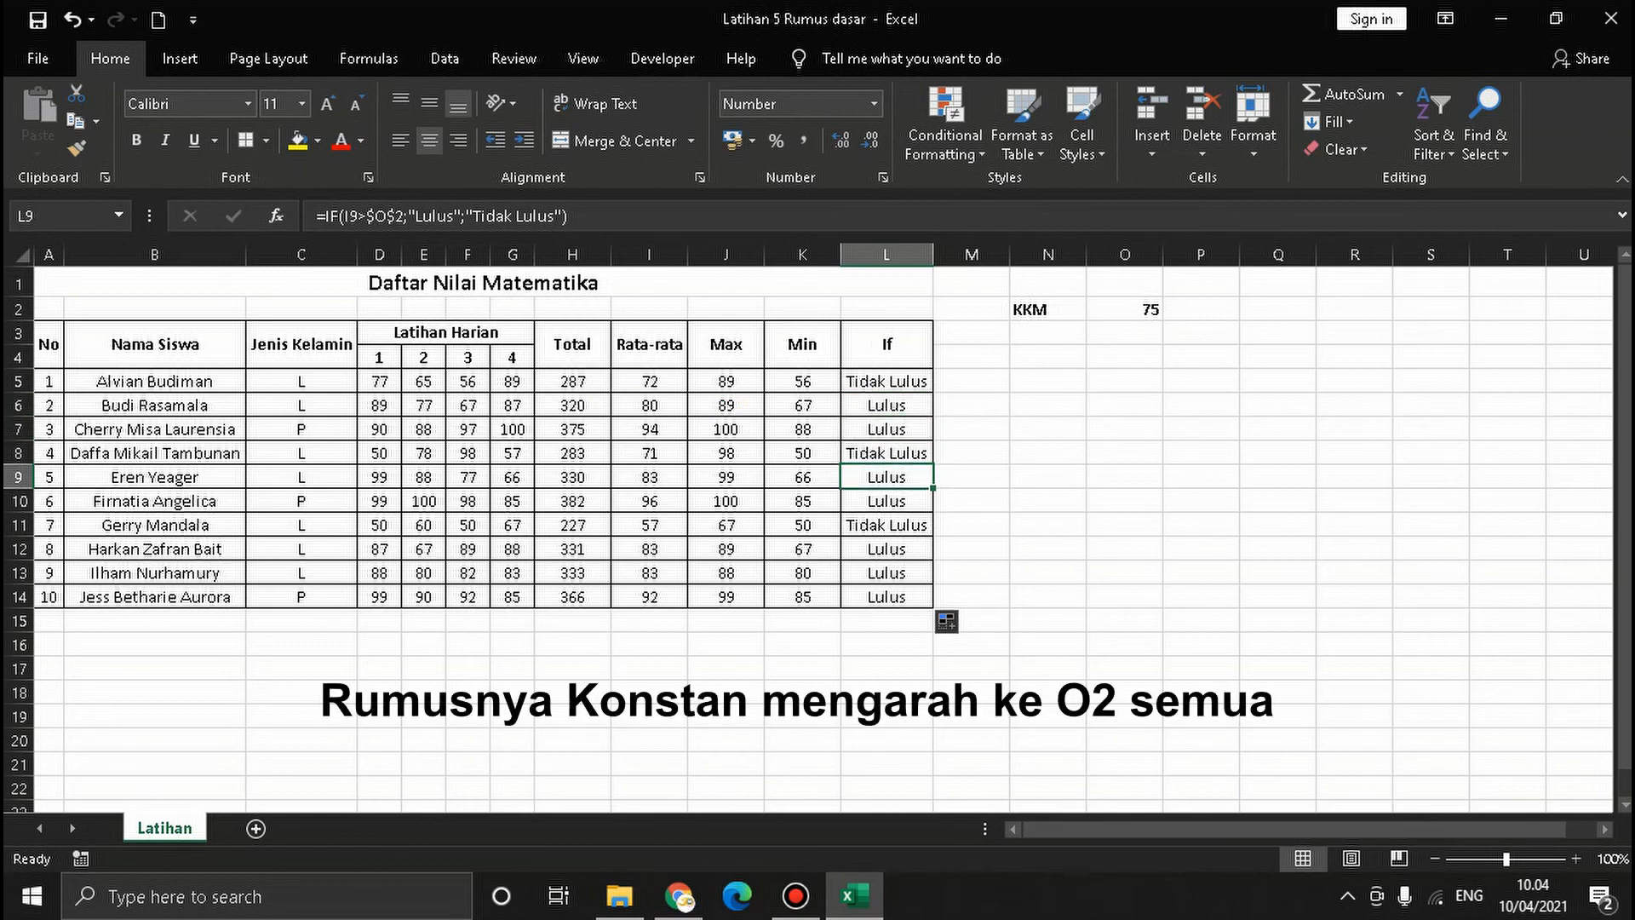
key(Down)
key(Down)
key(Down)
key(Down)
key(Down)
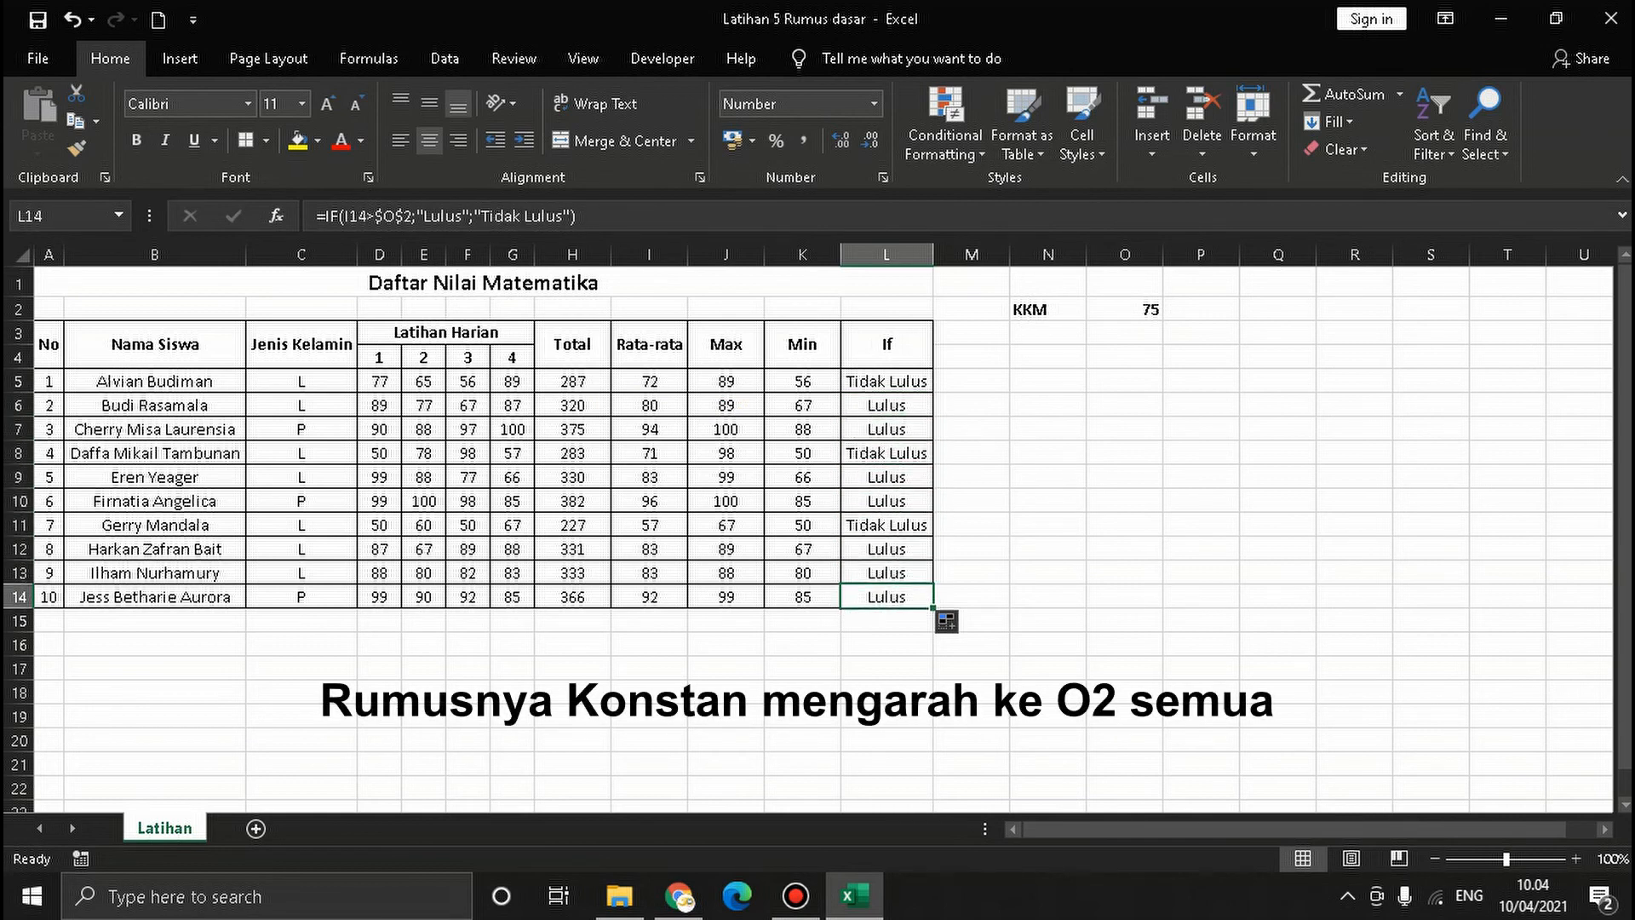
click(1124, 525)
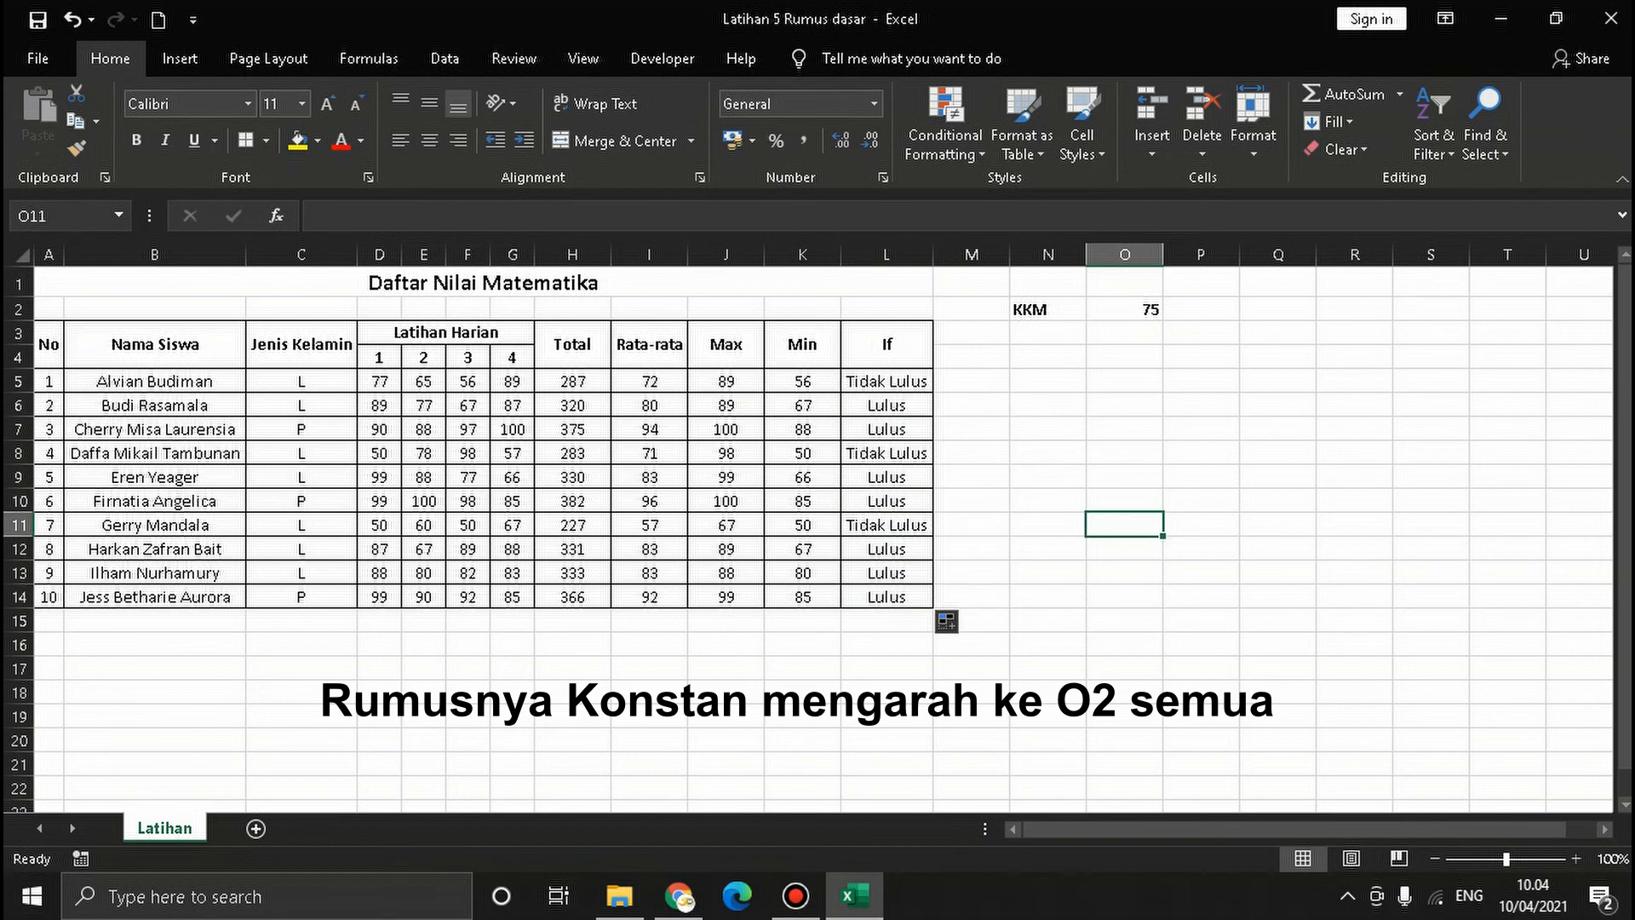
Review the IF formulas in L5 and L6 with the averages I5:I14, KKM cell O2 and the headers from Total to If.
click(886, 381)
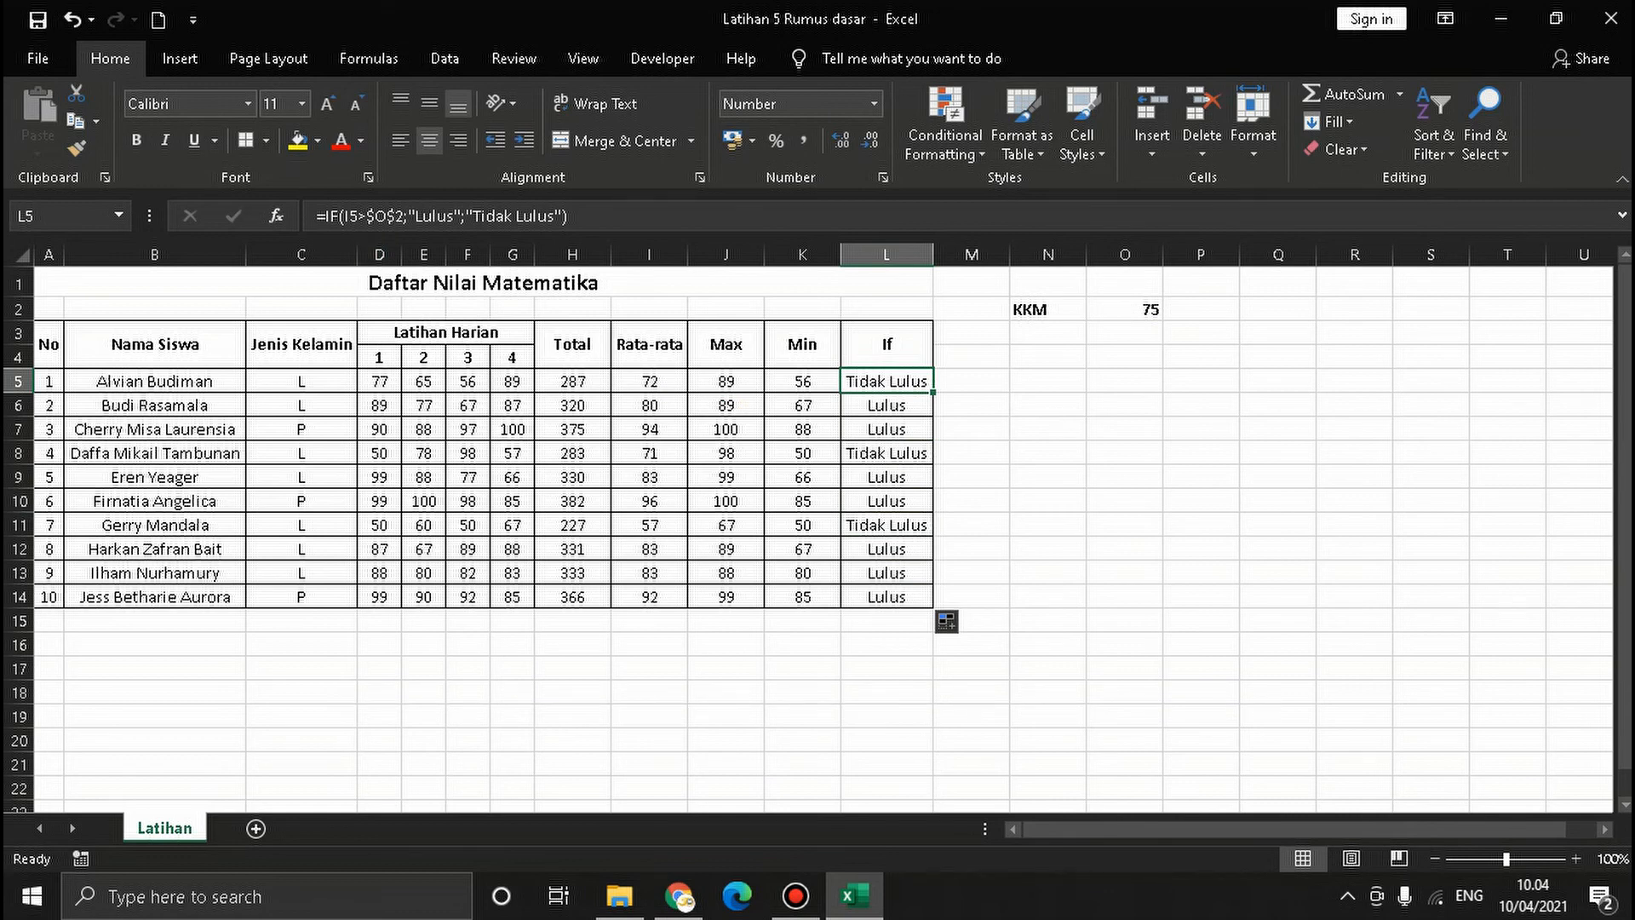
drag(649, 382, 649, 596)
click(1124, 309)
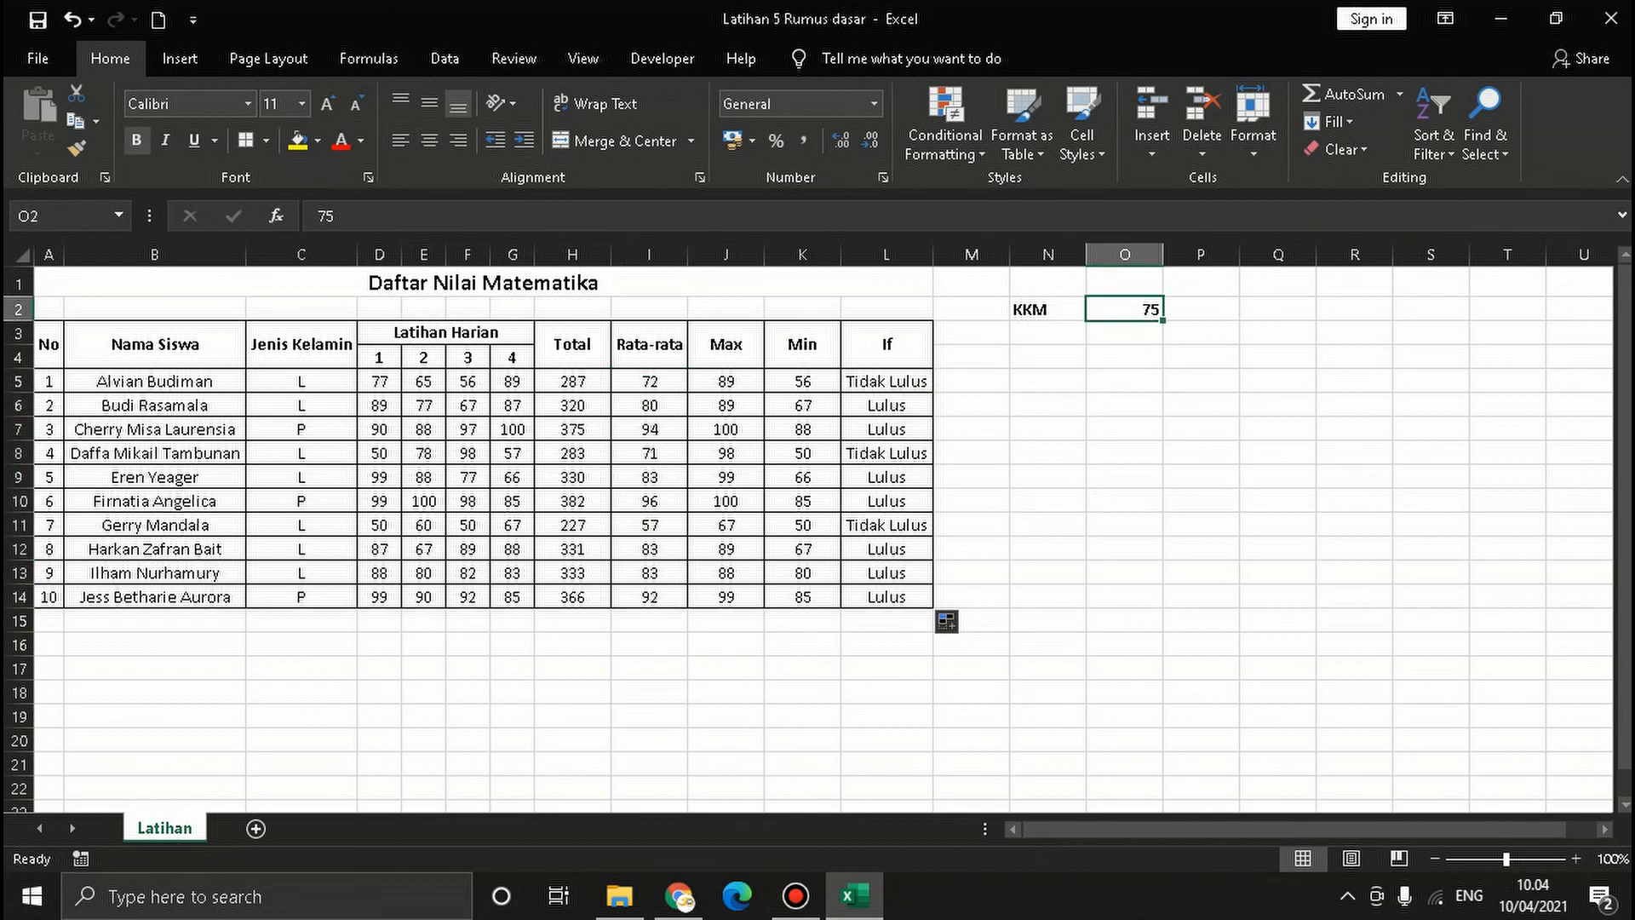
click(886, 405)
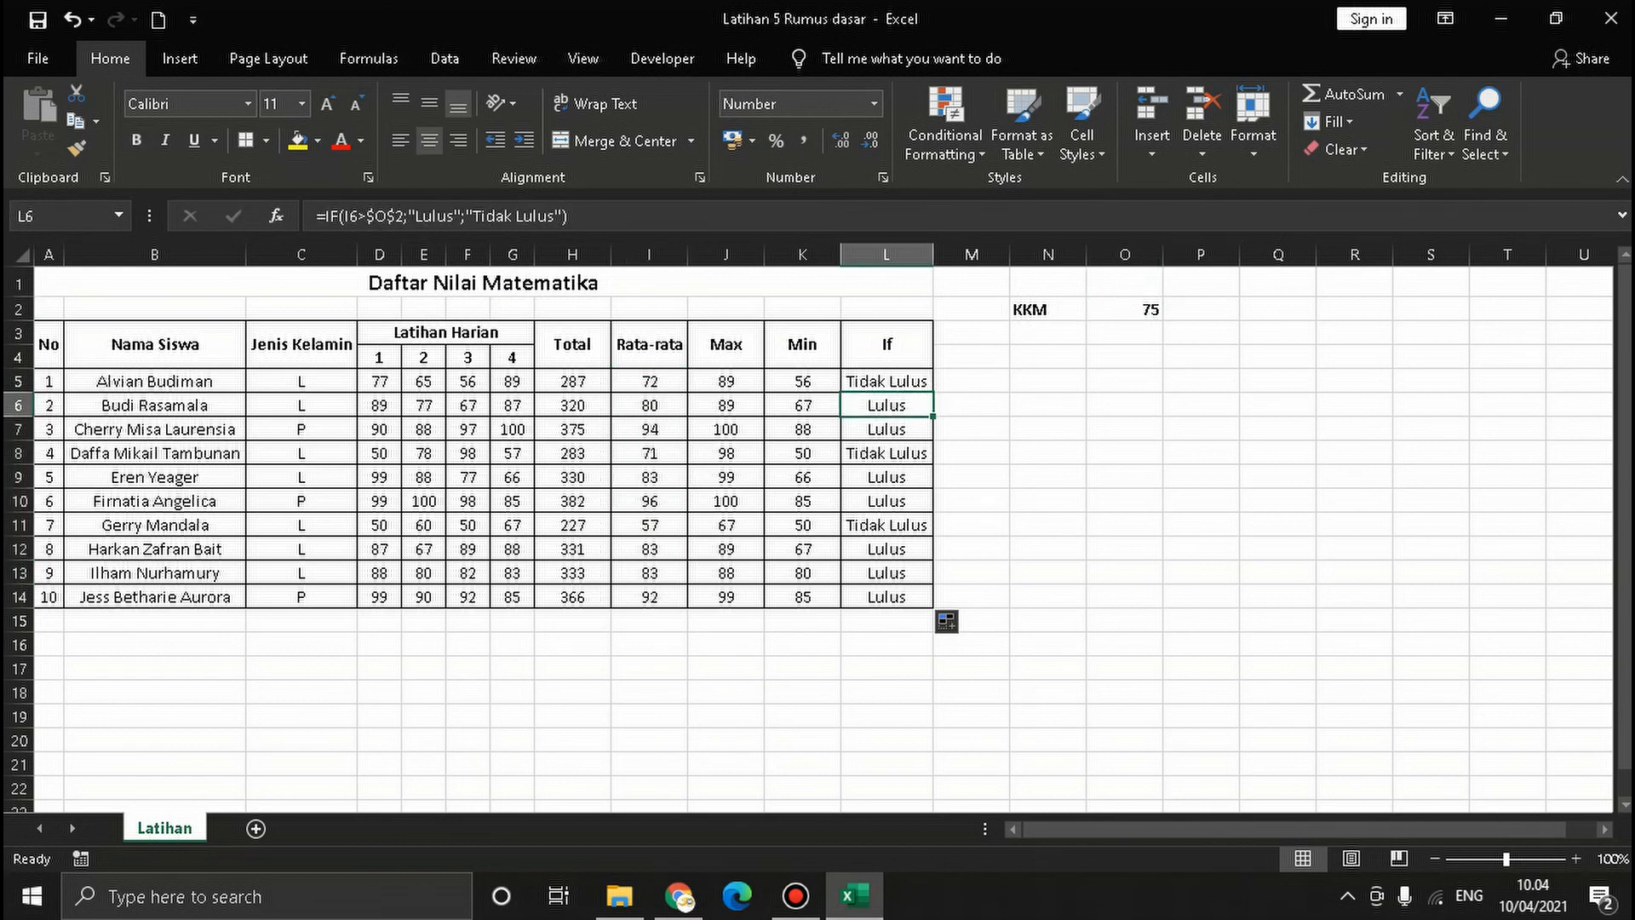
click(1124, 309)
click(886, 382)
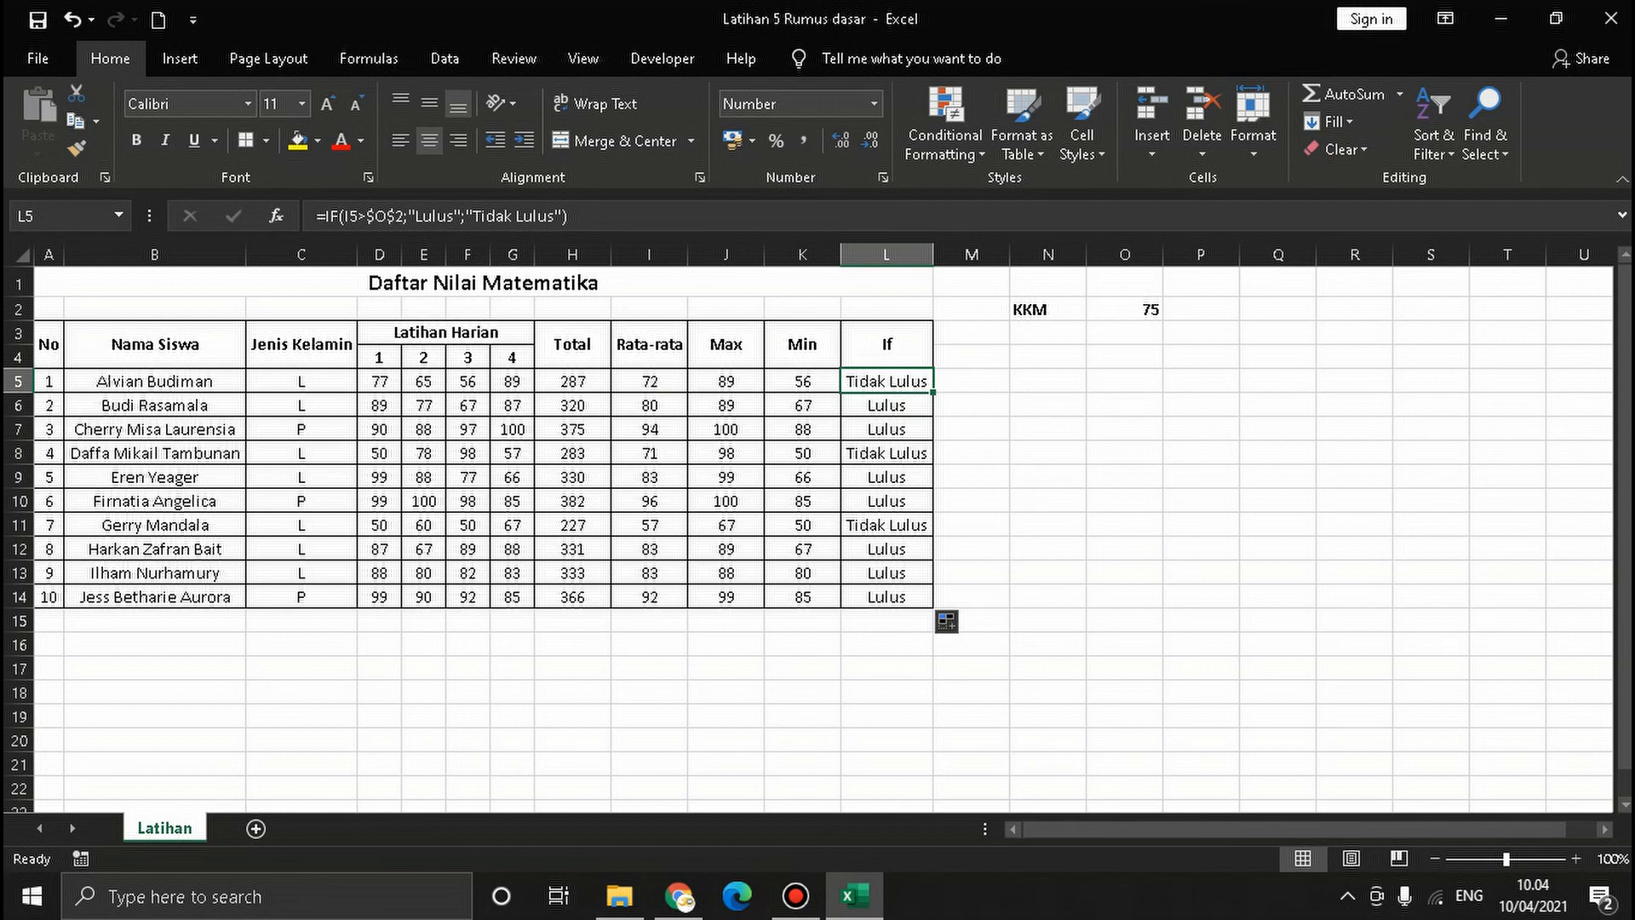
drag(572, 344, 886, 344)
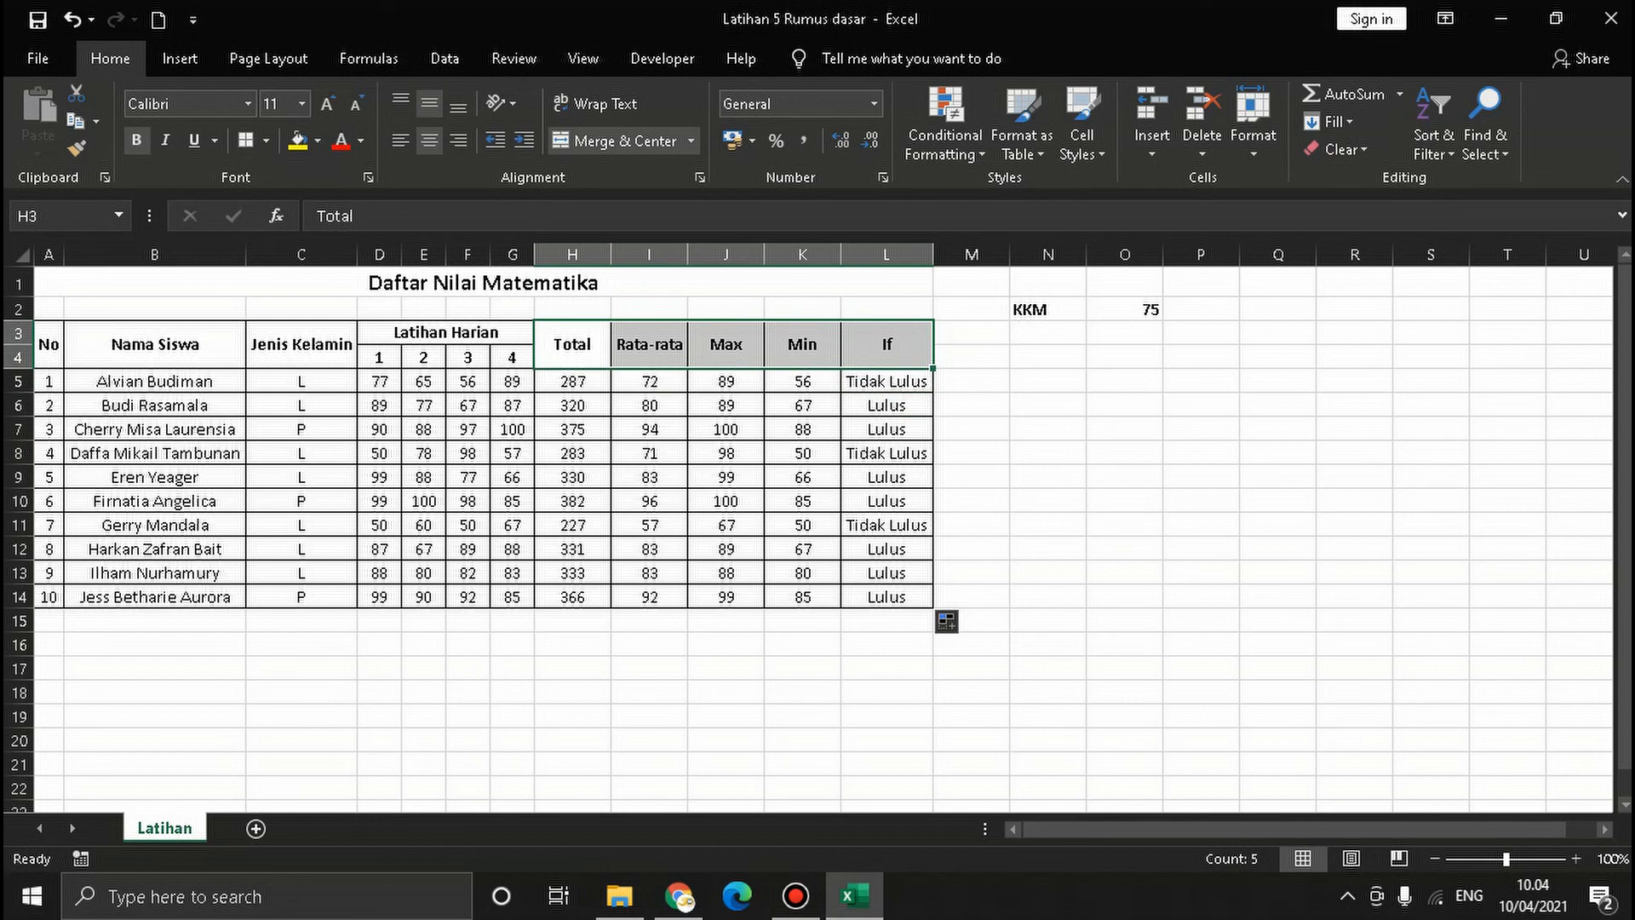